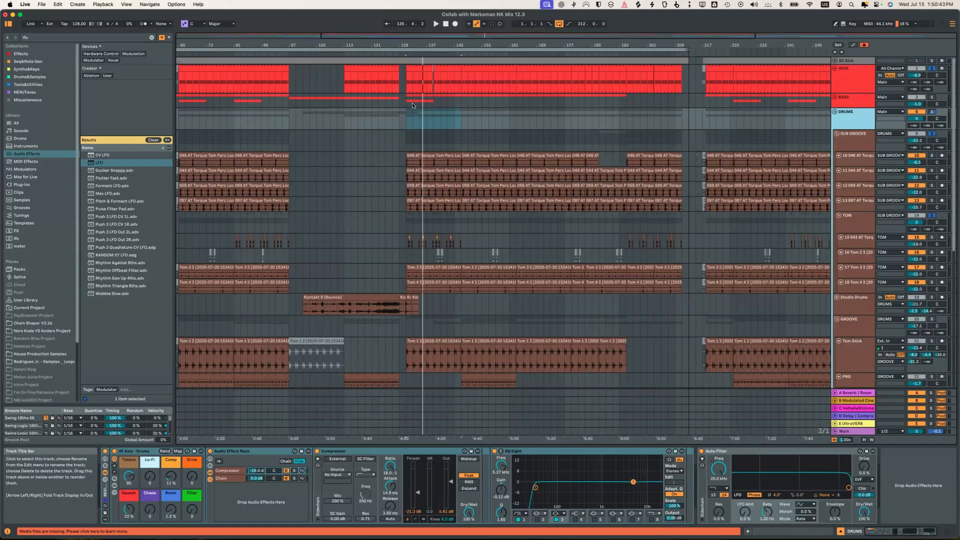
- Play the arrangement from bar 81 and look over the drum, vocal and FX tracks
left_click(234, 119)
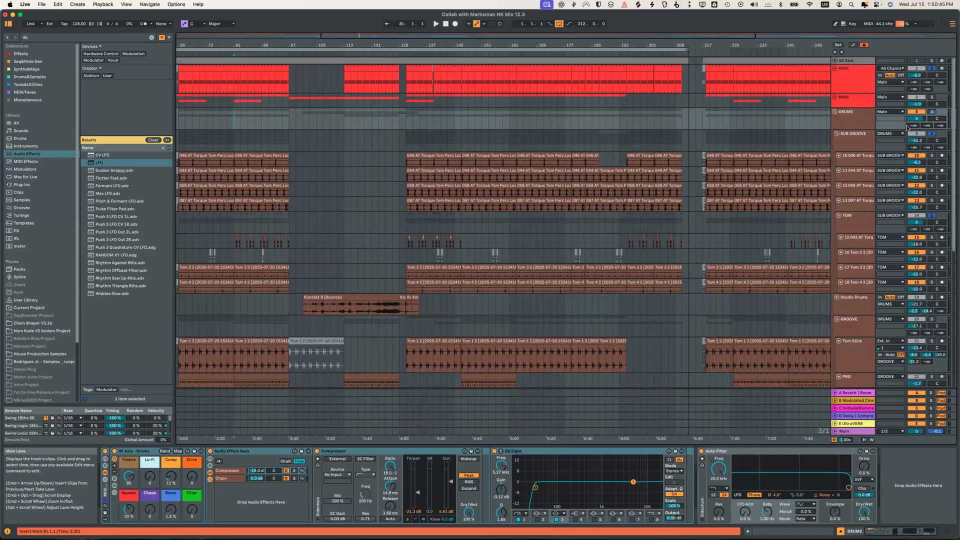
key("space")
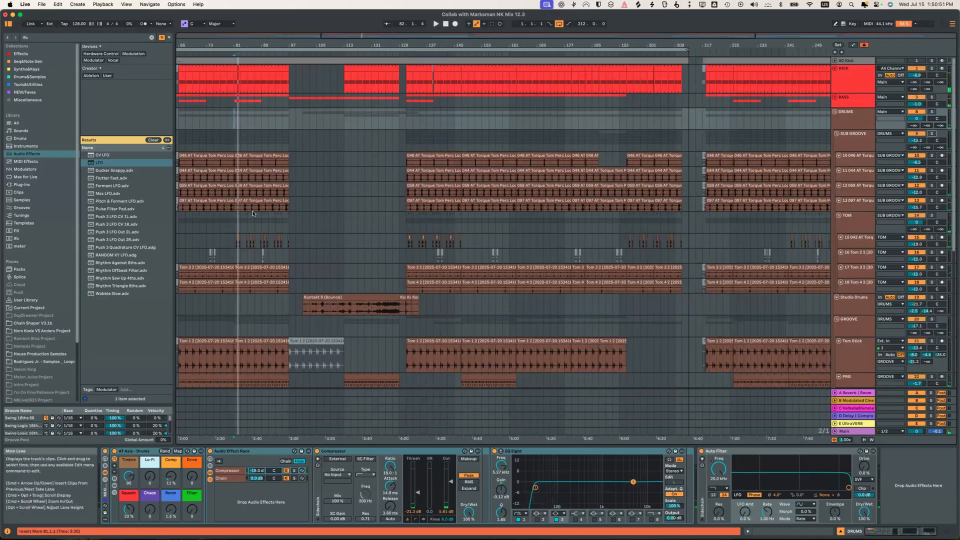
key("space")
key("space")
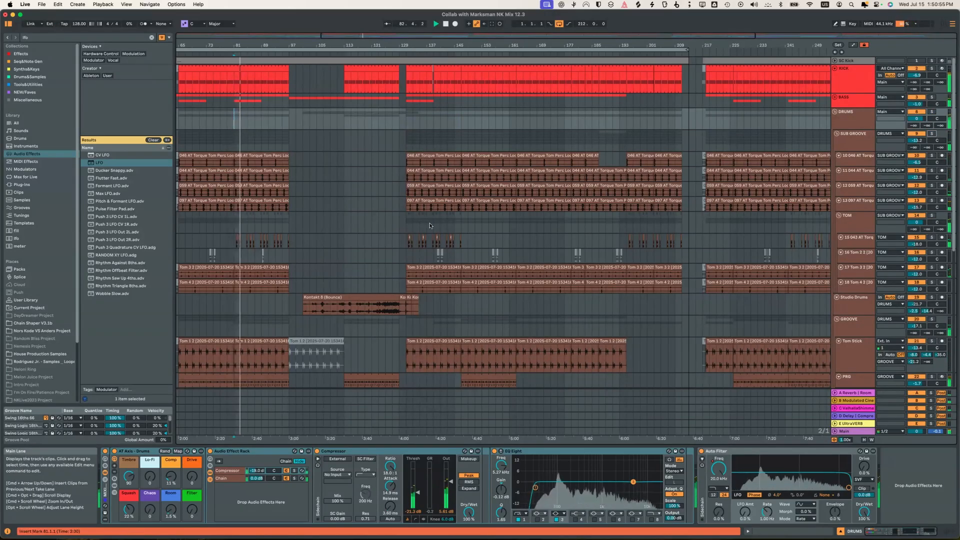
scroll(498, 237, "down", 10)
scroll(498, 237, "right", 15)
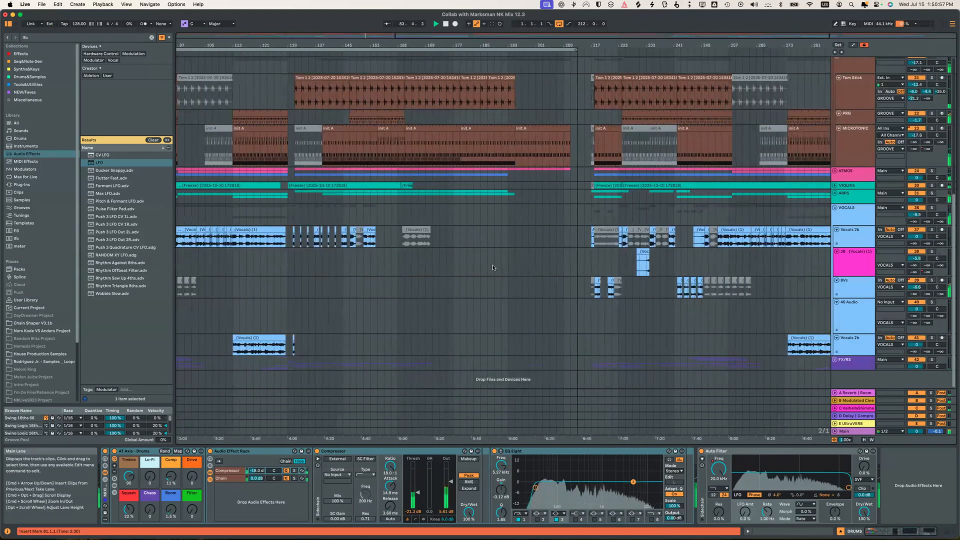
scroll(505, 223, "left", 20)
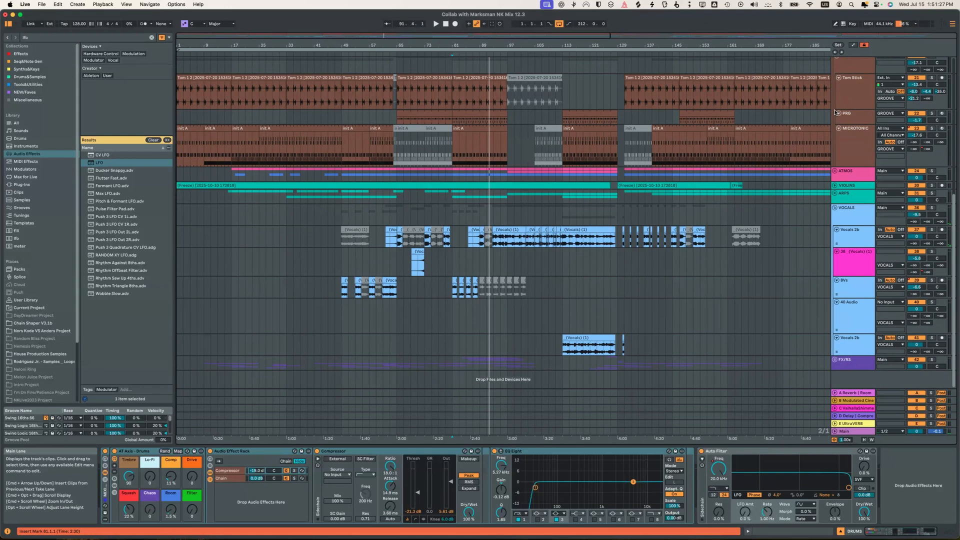
scroll(835, 111, "up", 10)
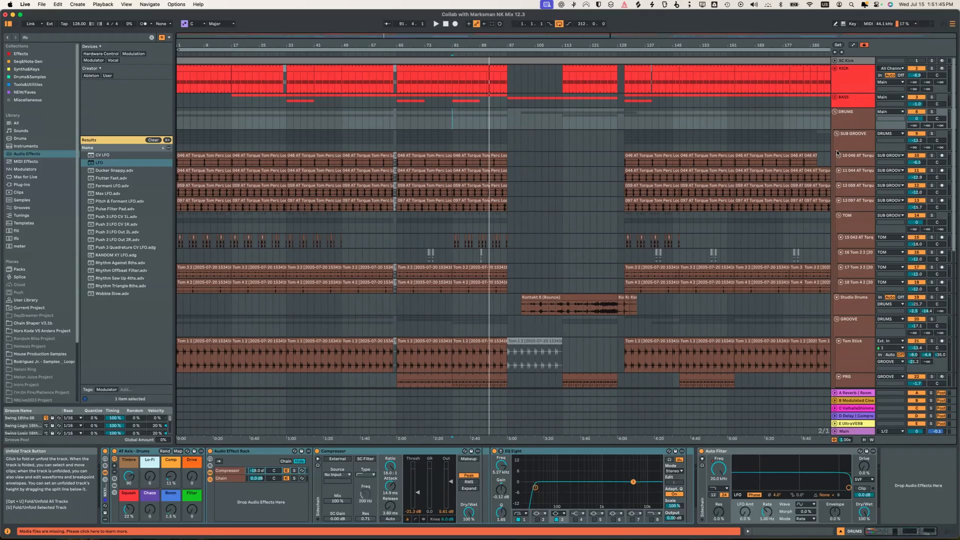
- Collapse the DRUMS and VOCALS groups and expand the ATMOS, PIANOS and ARPS groups
left_click(835, 111)
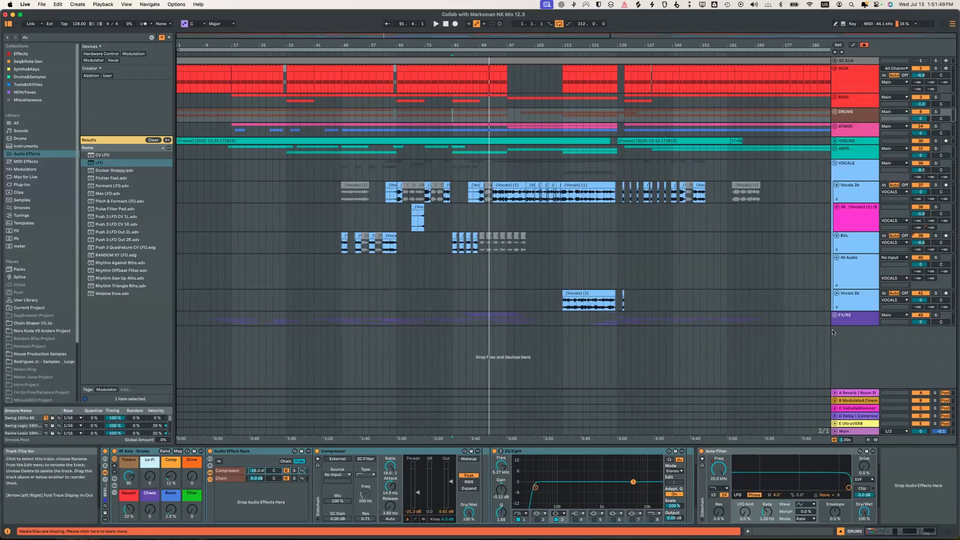
left_click(834, 163)
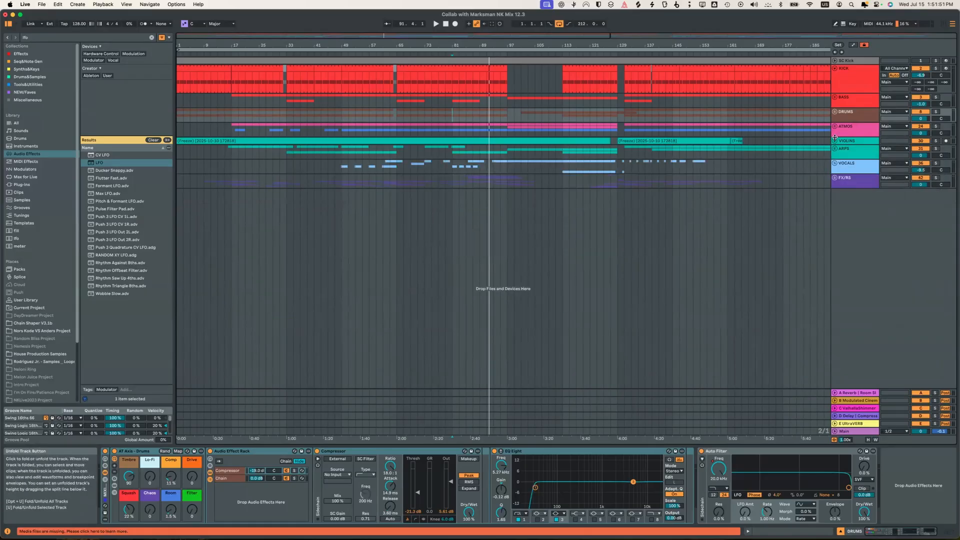
left_click(835, 149)
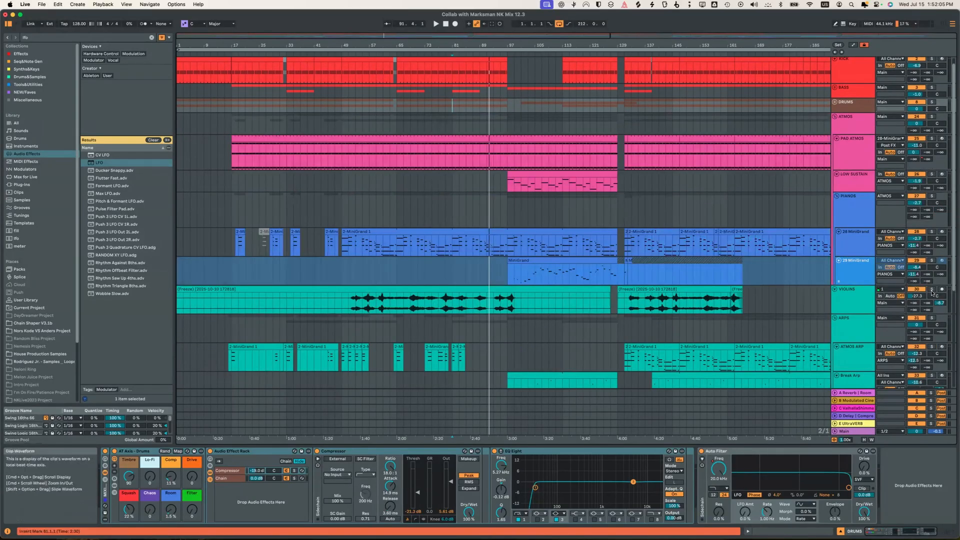
- Listen to the soloed PIANOS and VIOLINS tracks from about bar 49, adding the KICK track to the solo
left_click(931, 196)
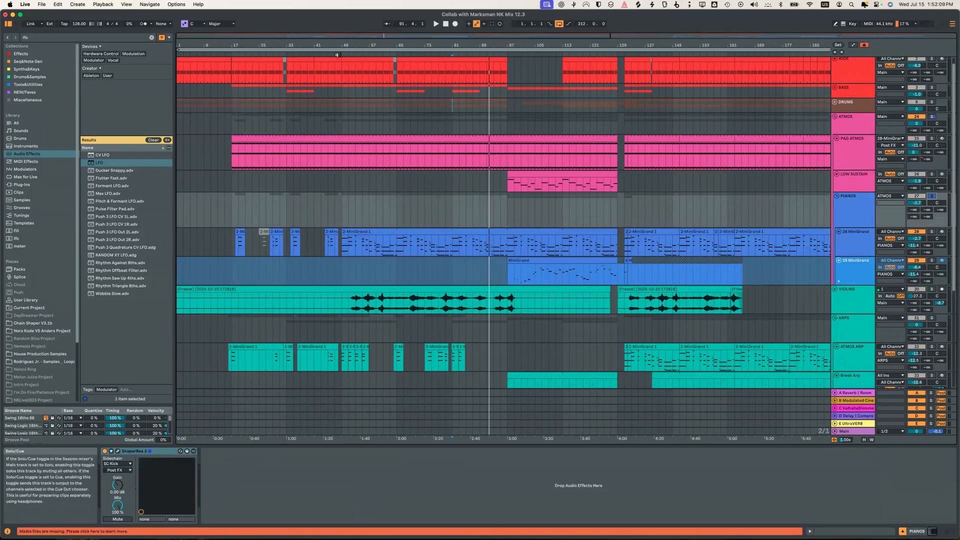
left_click(932, 289)
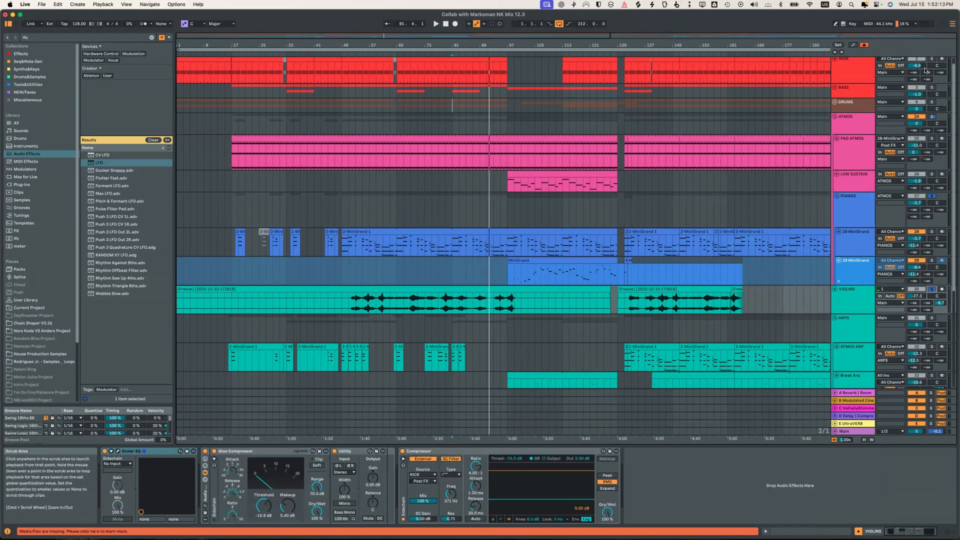
left_click(347, 53)
left_click(339, 52)
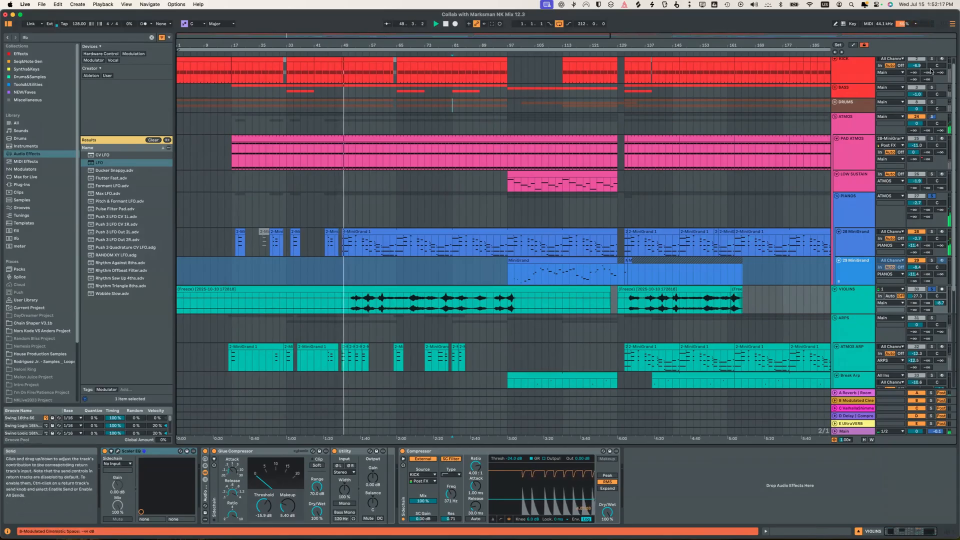
scroll(931, 71, "up", 1)
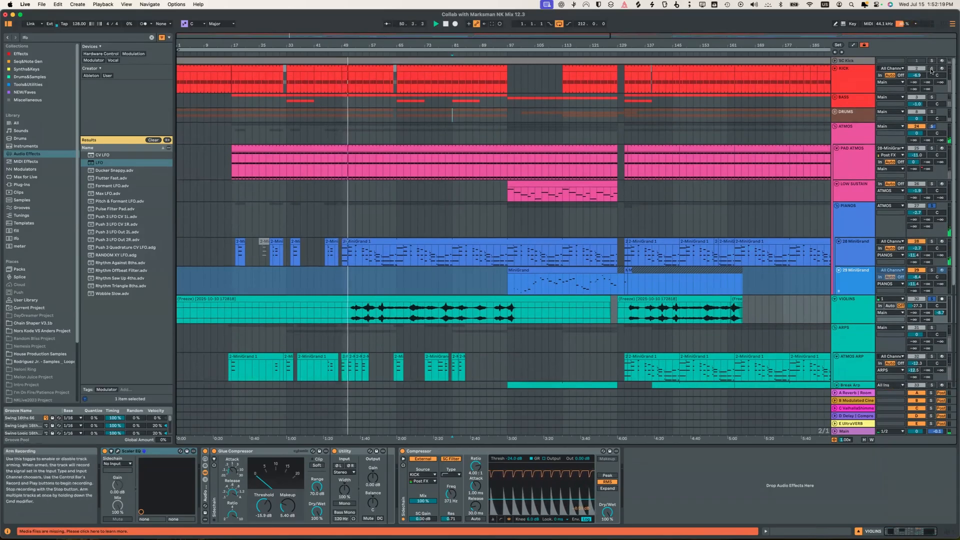
left_click(931, 71)
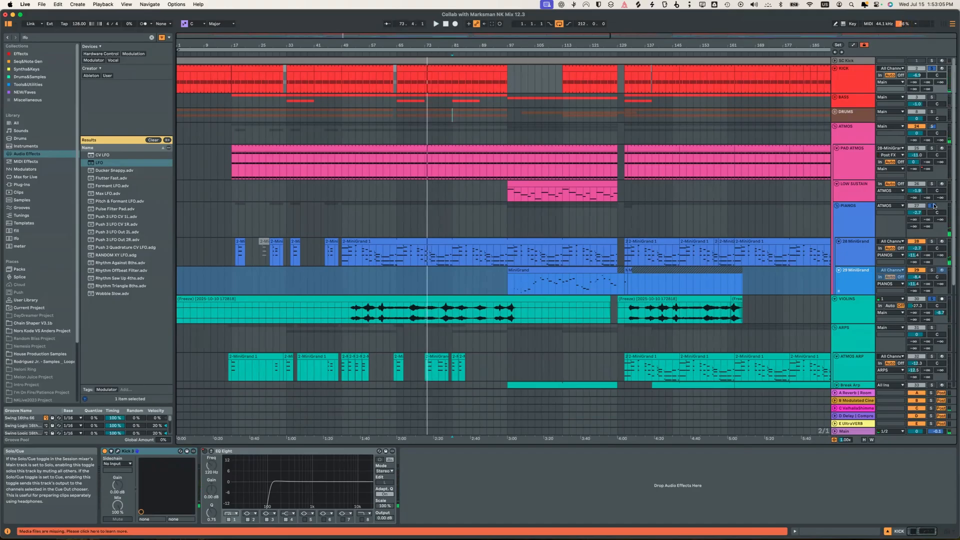
- Expand the DRUMS group and solo KICK, SUB GROOVE and TOM in place of the piano and violin solos
left_click(933, 205)
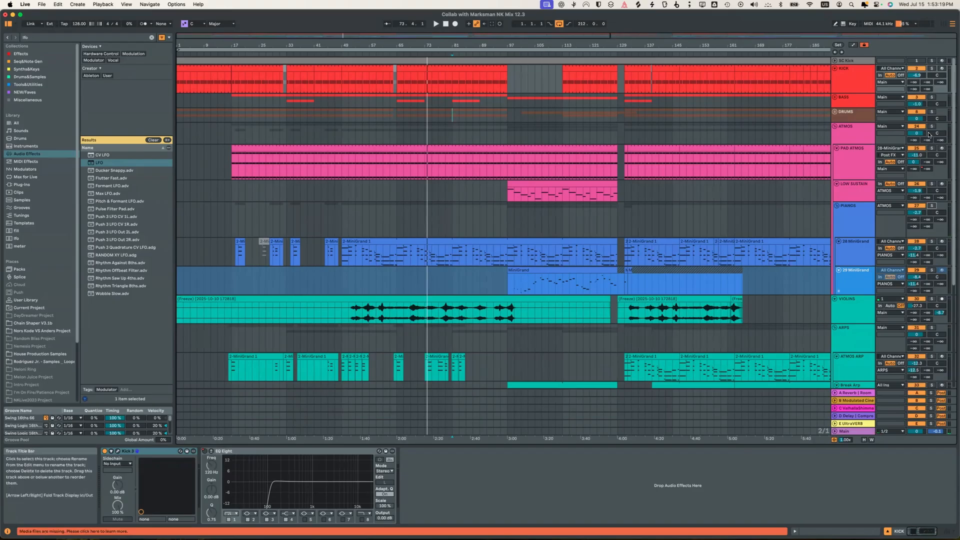
left_click(835, 112)
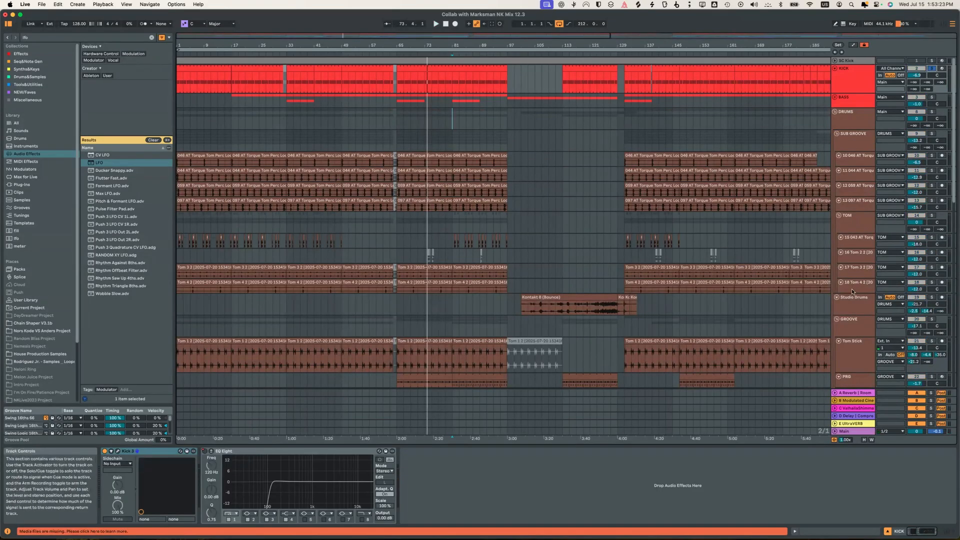
left_click(853, 133)
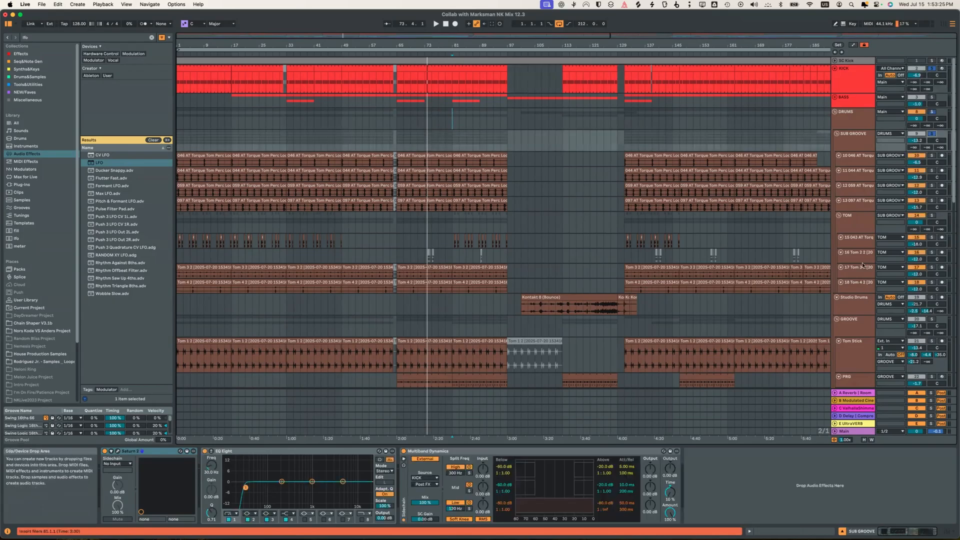
left_click(857, 221)
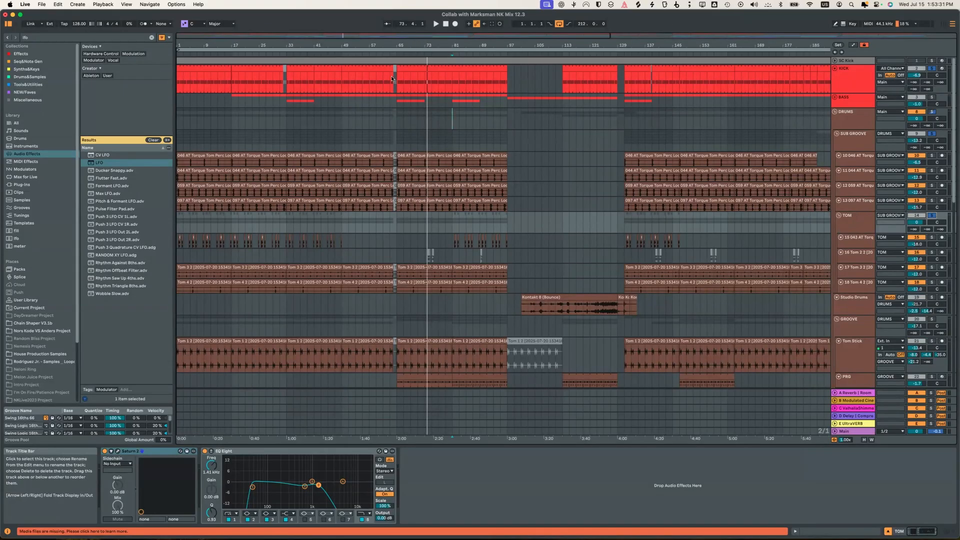
- Play the soloed kick and percussion from the KICK clip at bar 65 and look over the drum tracks
left_click_drag(601, 46, 658, 98)
left_click_drag(589, 49, 617, 70)
left_click(500, 68)
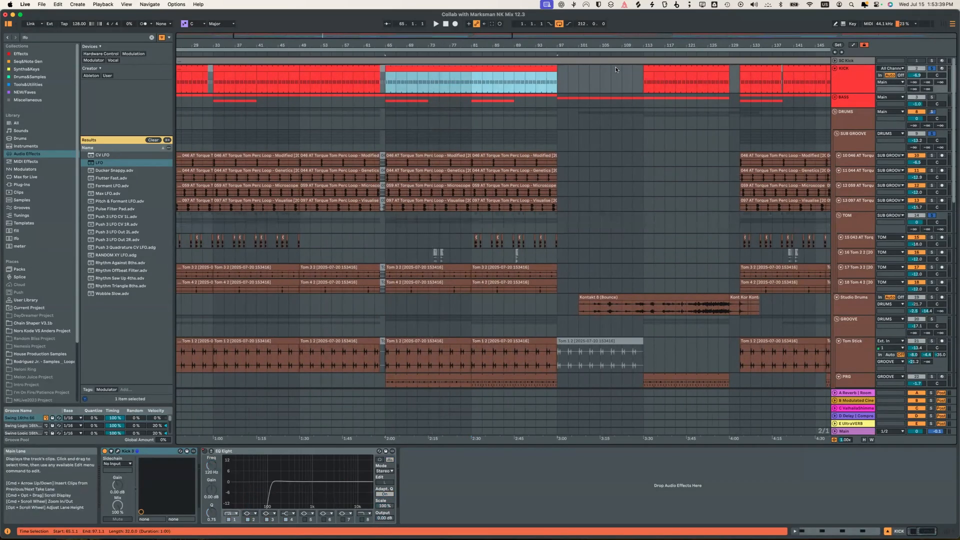
key("space")
scroll(432, 133, "down", 3)
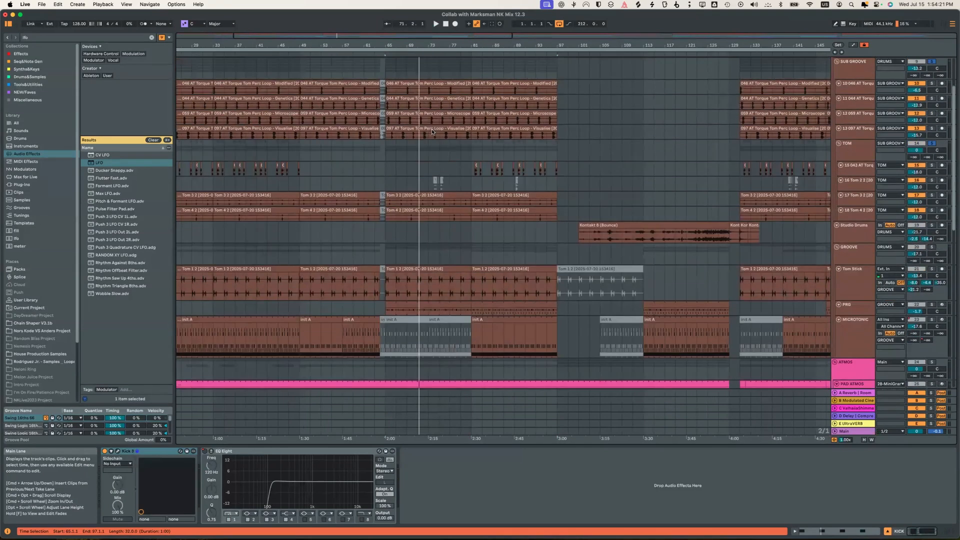
scroll(432, 132, "up", 3)
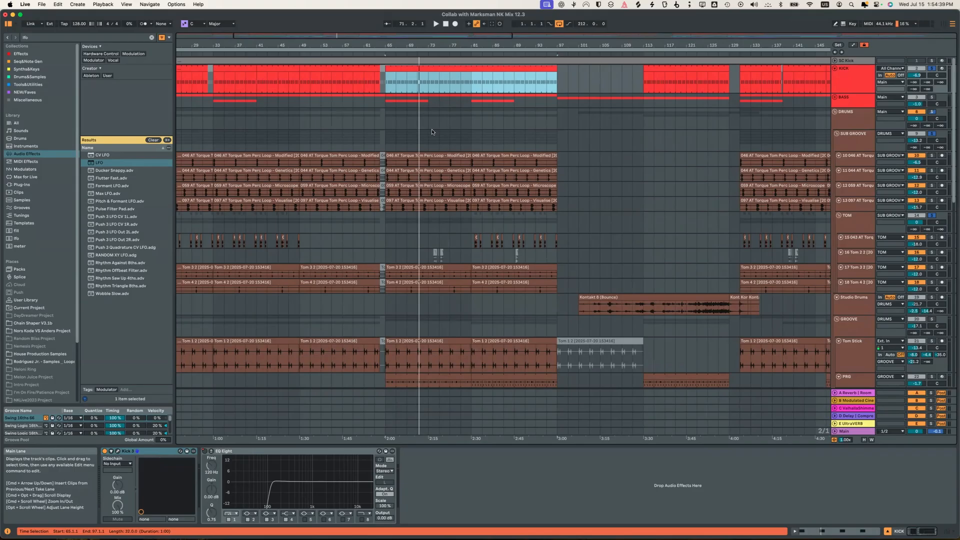
- Examine the device chains on the SUB GROOVE group and its 11-044 AT Torque percussion track
left_click(863, 136)
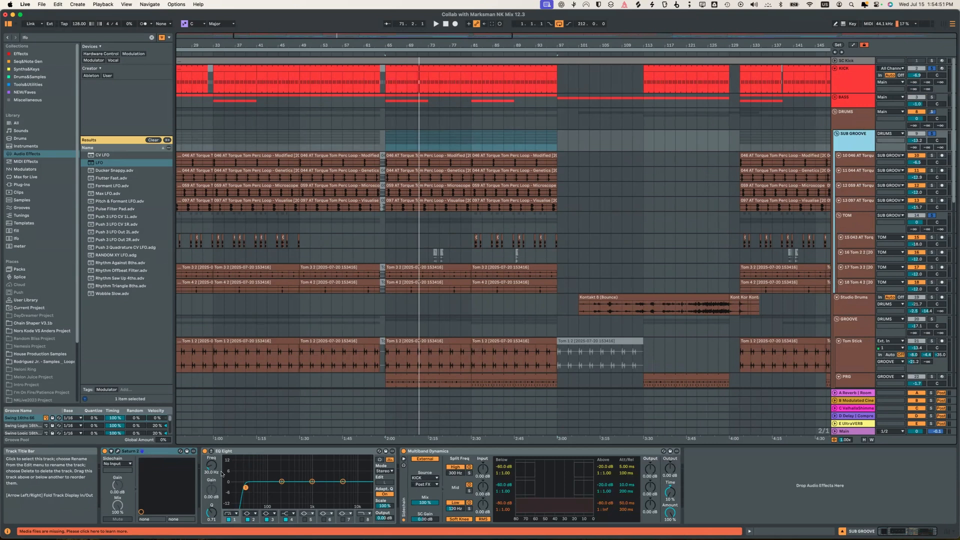
key("Down")
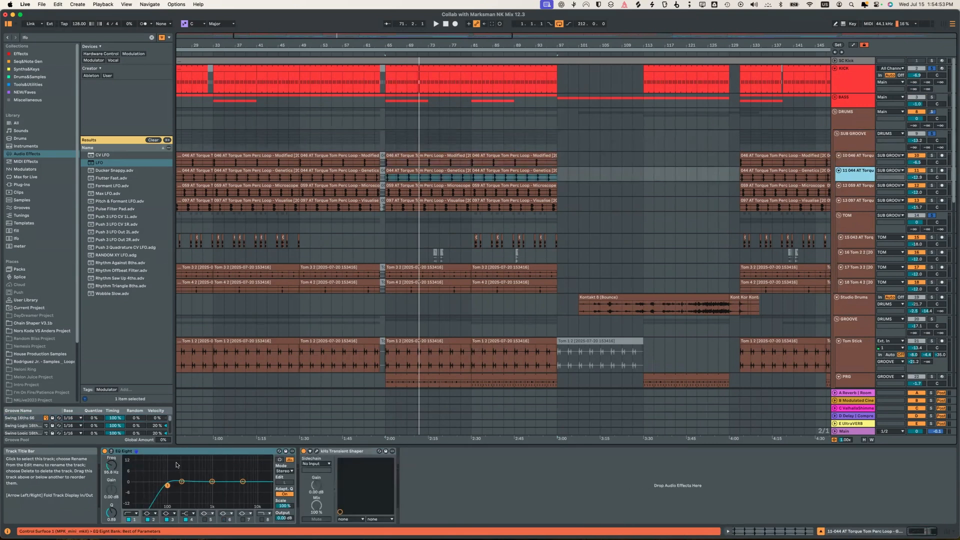
key("Up")
key("Up")
key("Down")
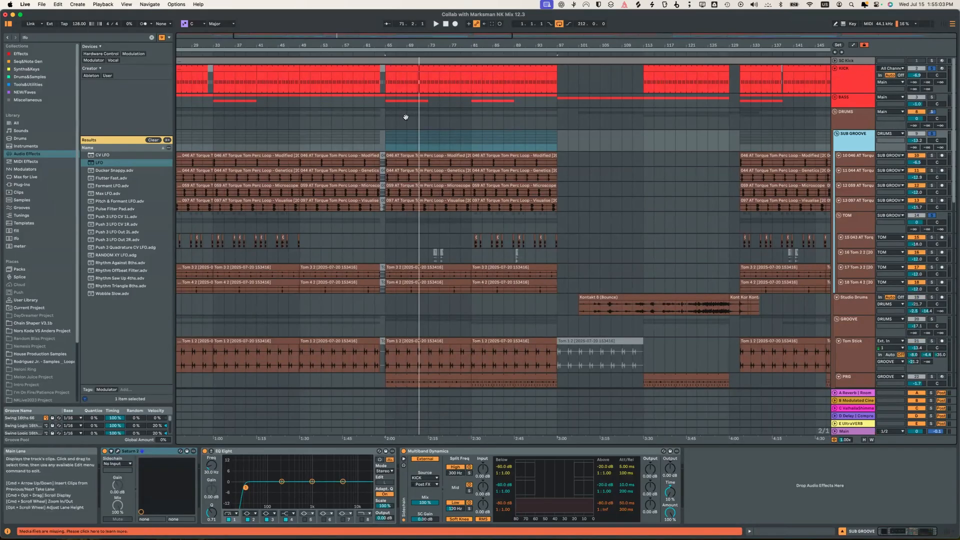
- Expand the BASS group, add ROLLING BASS to the solo and play it with the drums from bar 65
key("alt+u")
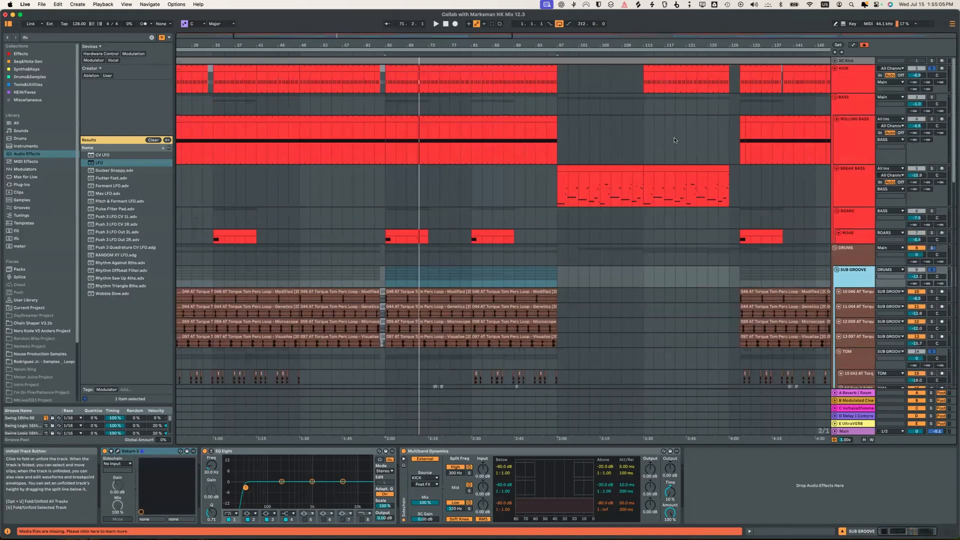
left_click(932, 119, "super")
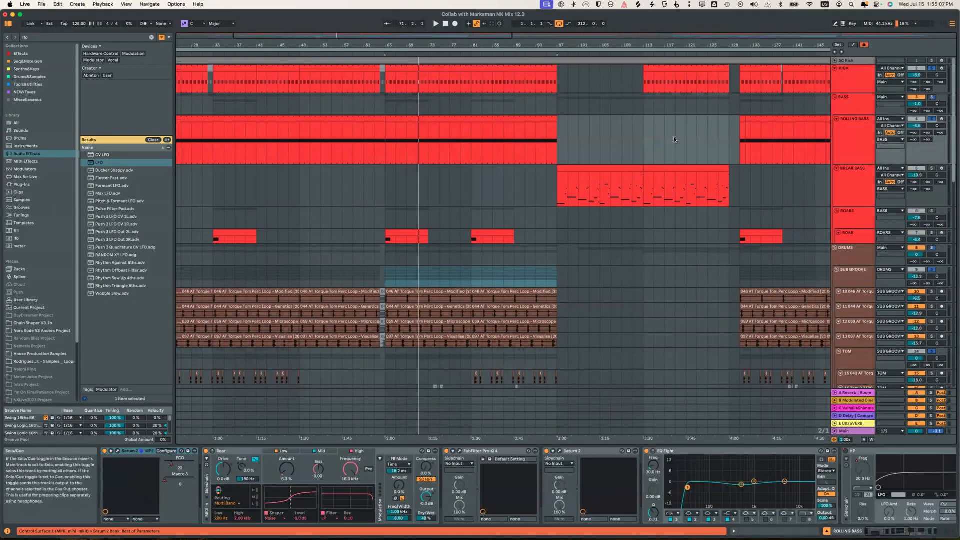
left_click(854, 119)
scroll(674, 139, "left", 5)
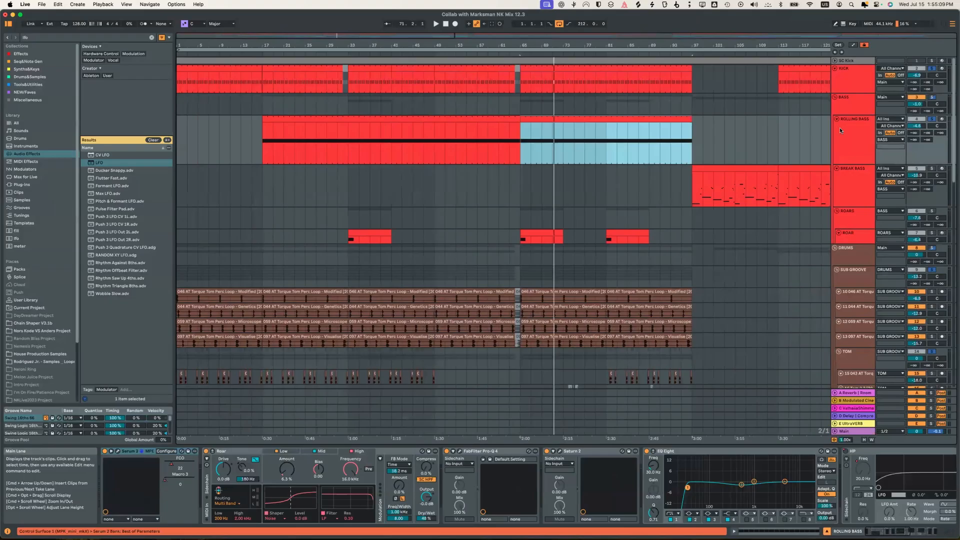
key("space")
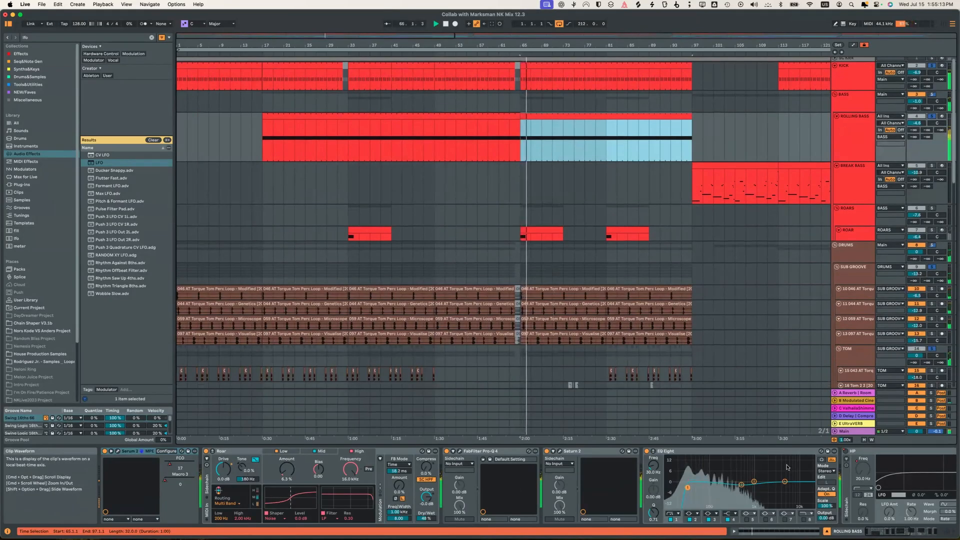
- Examine the device chains on the ROLLING BASS track and its parent BASS group
left_click(695, 476)
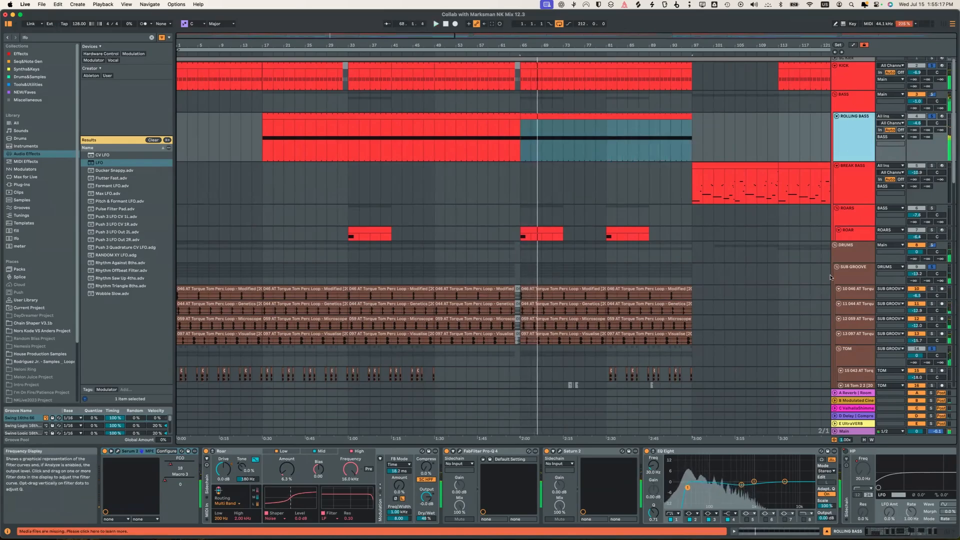
scroll(526, 487, "right", 10)
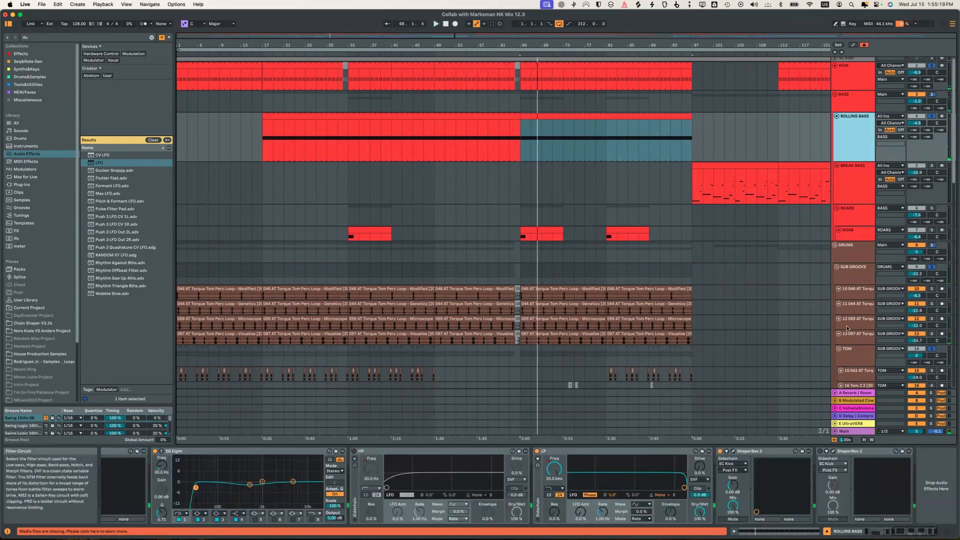
scroll(545, 484, "left", 10)
left_click(865, 115)
scroll(591, 132, "right", 15)
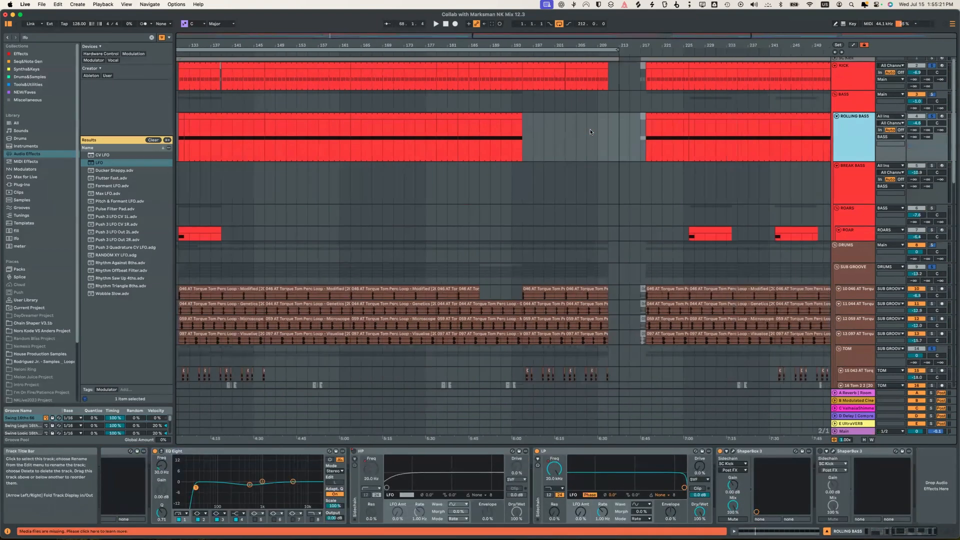
key("Up")
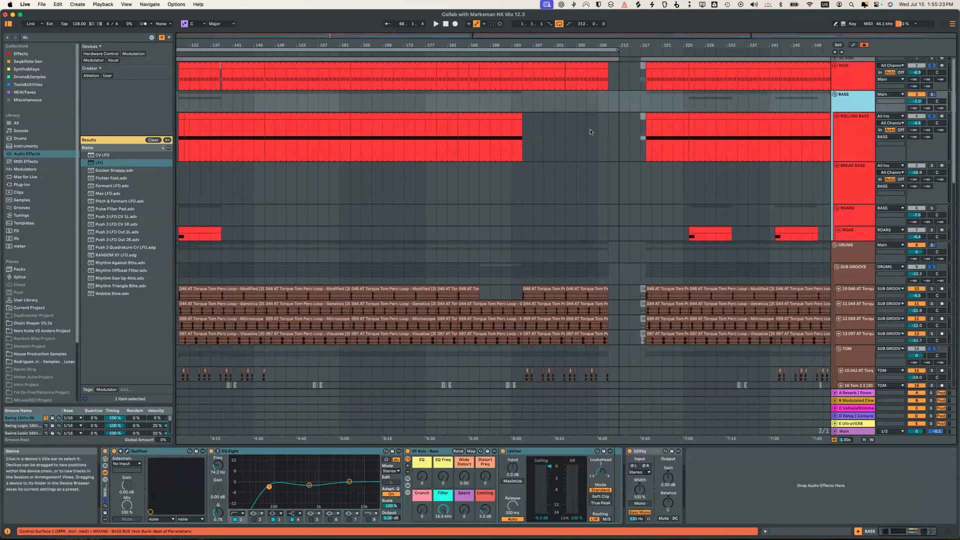
scroll(591, 133, "left", 10)
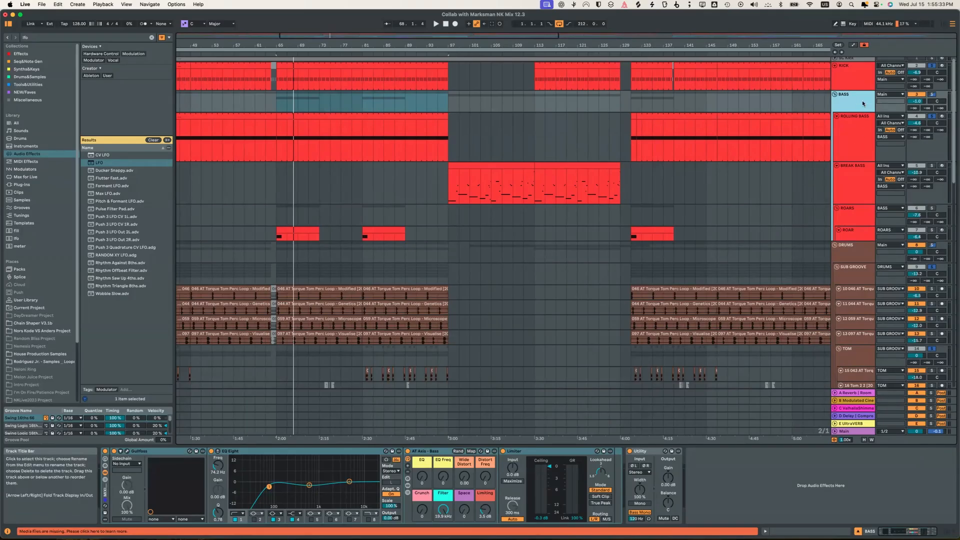
key("Down")
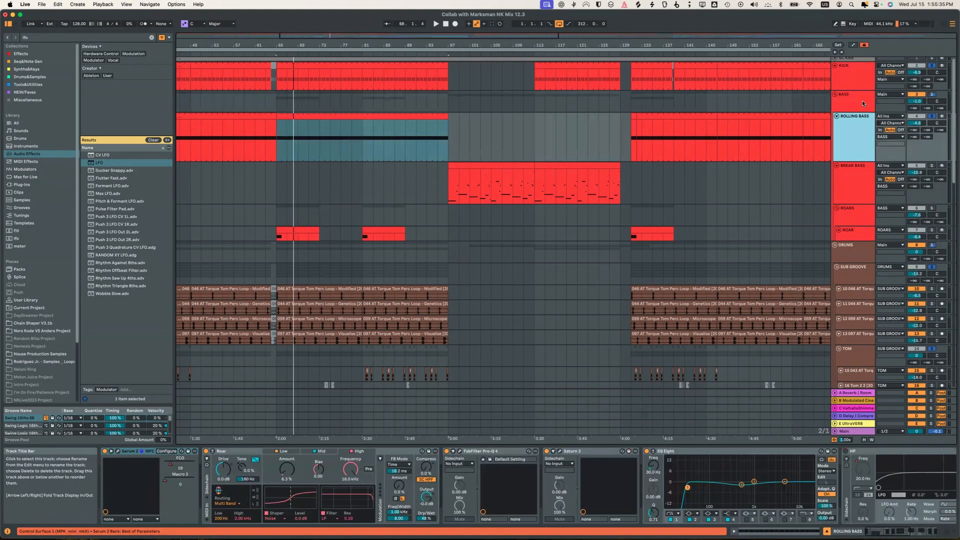
key("Up")
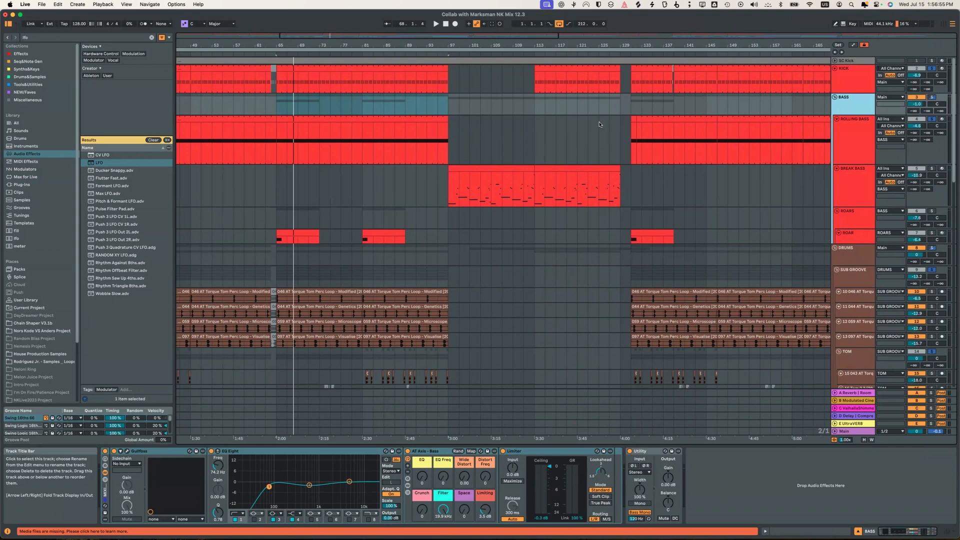
- Play the soloed kick, drums and bass once more, and fold the SUB GROOVE group to look over the remaining tracks
scroll(599, 124, "left", 10)
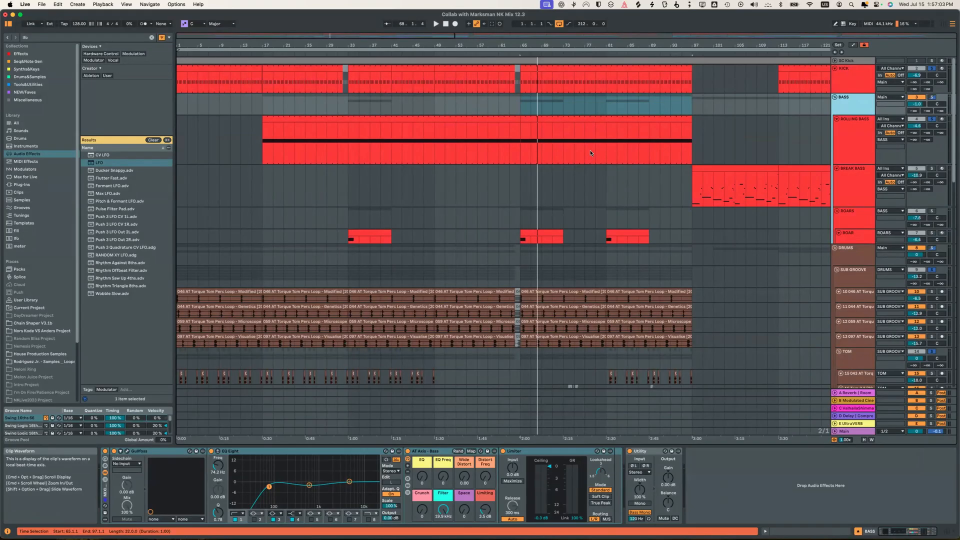
key("space")
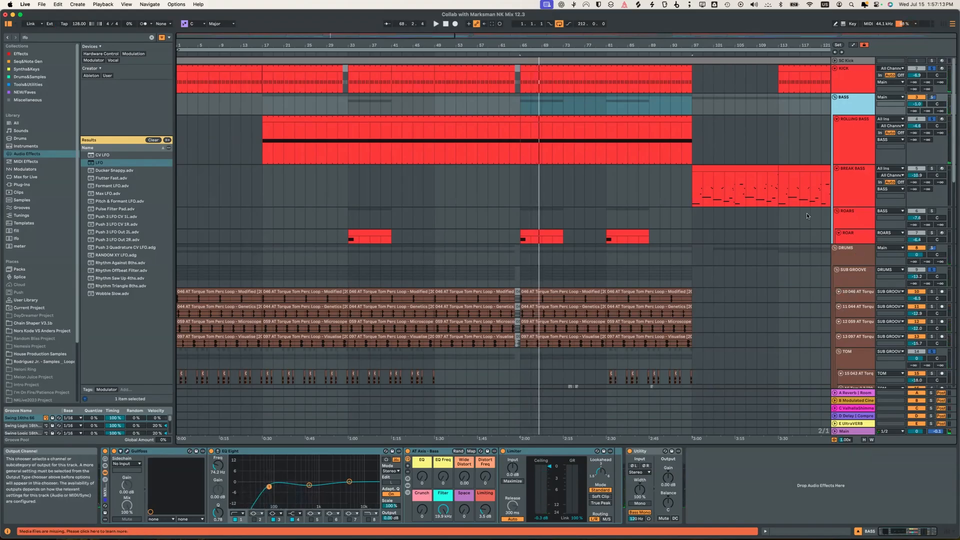
left_click(836, 269)
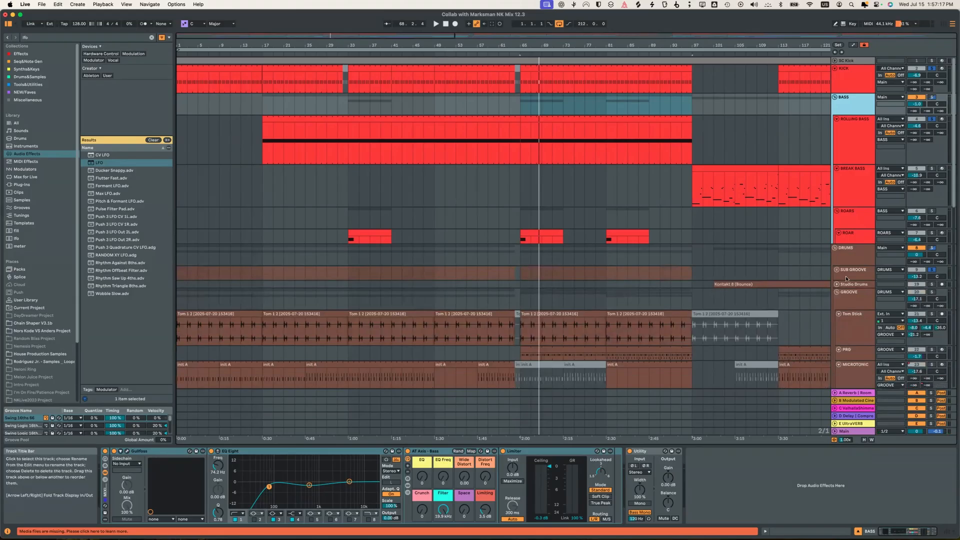
scroll(930, 285, "down", 10)
scroll(929, 284, "up", 8)
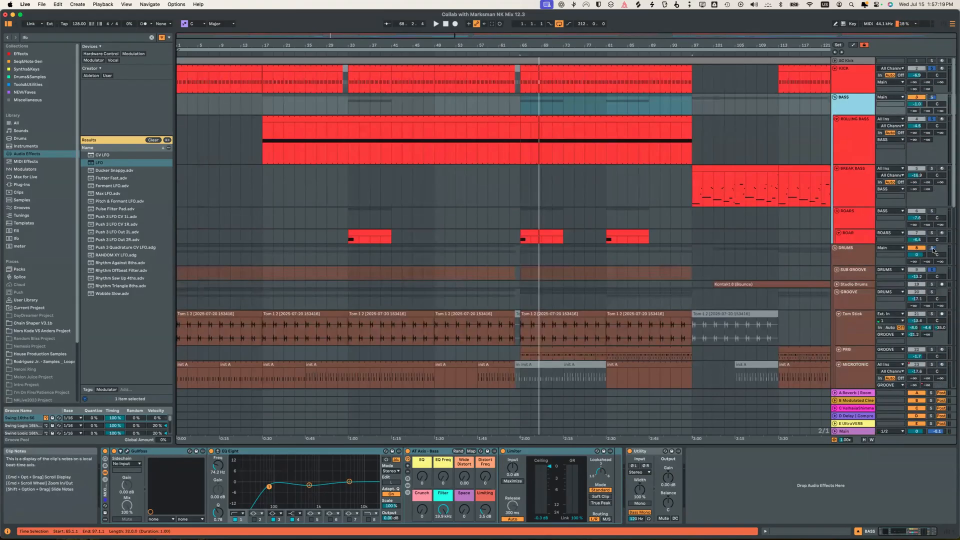
scroll(932, 290, "down", 12)
scroll(933, 300, "up", 3)
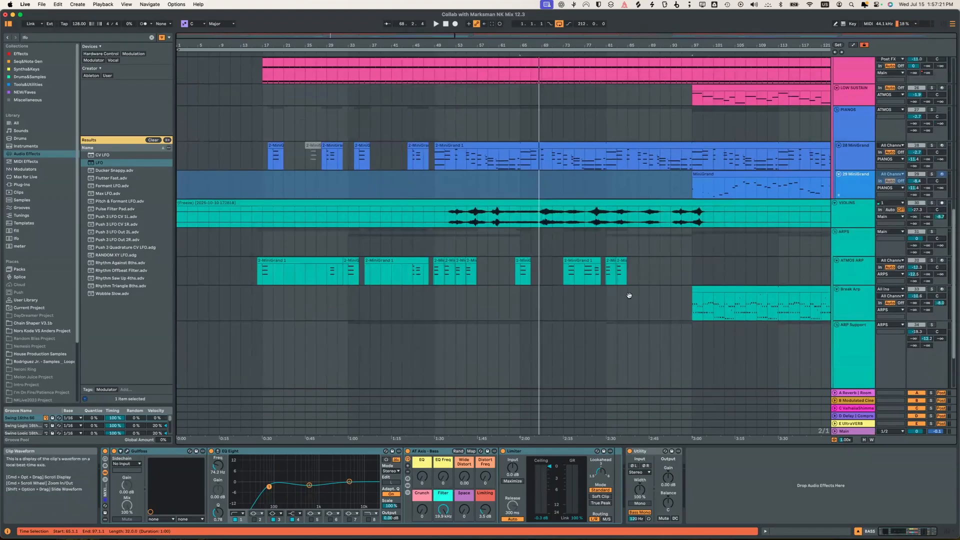
scroll(617, 231, "up", 10)
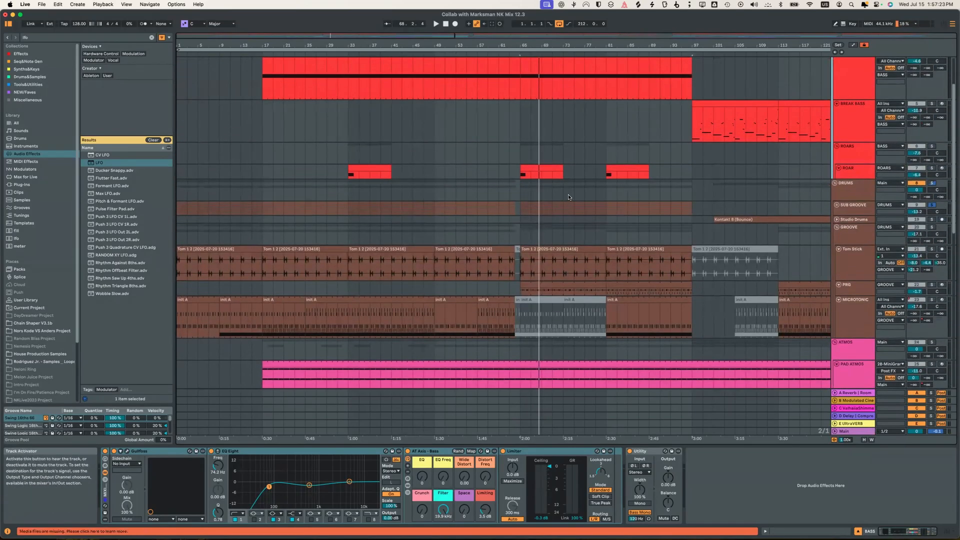
- Add the Tom Stick, PRG and MICROTONIC tracks to the solo and play them from the MICROTONIC clip at bar 81
left_click(931, 285, "super")
left_click(932, 248, "super")
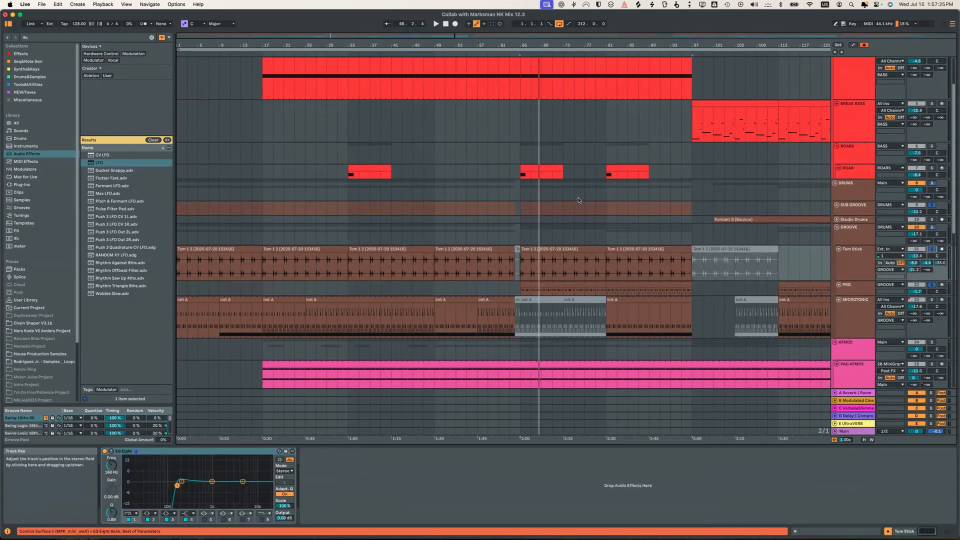
left_click(843, 301)
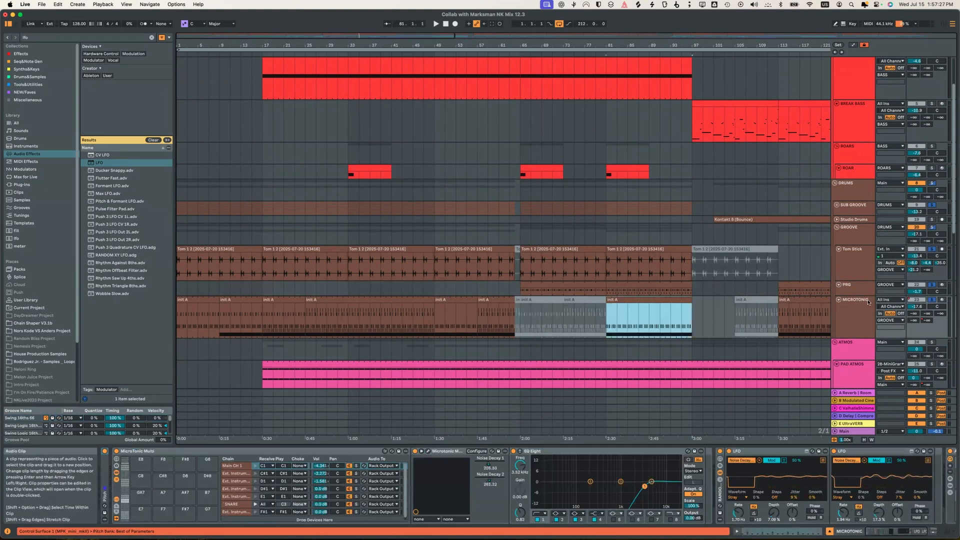
key("space")
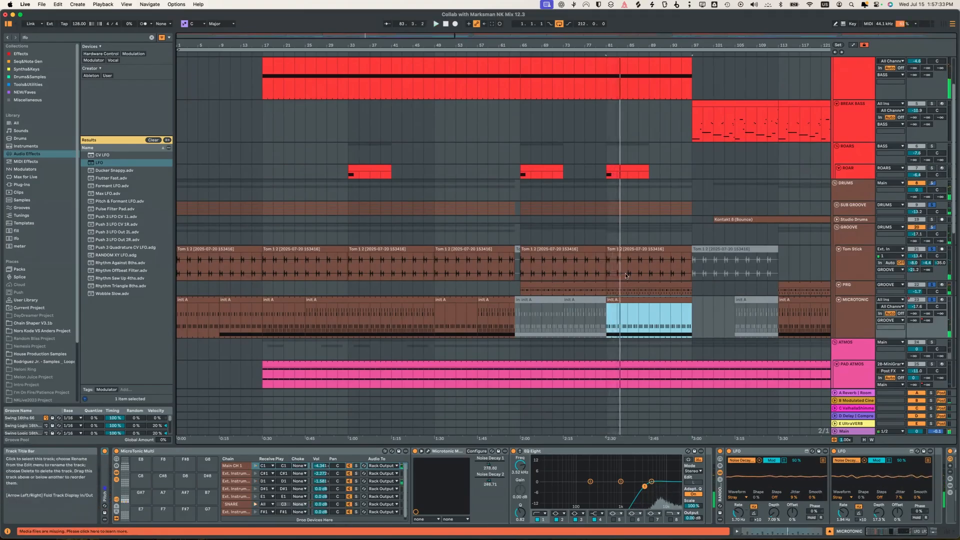
- Examine the PRG track's device chain and the Microtonic plug-in on the MICROTONIC track, and close the plug-in window
key("Up")
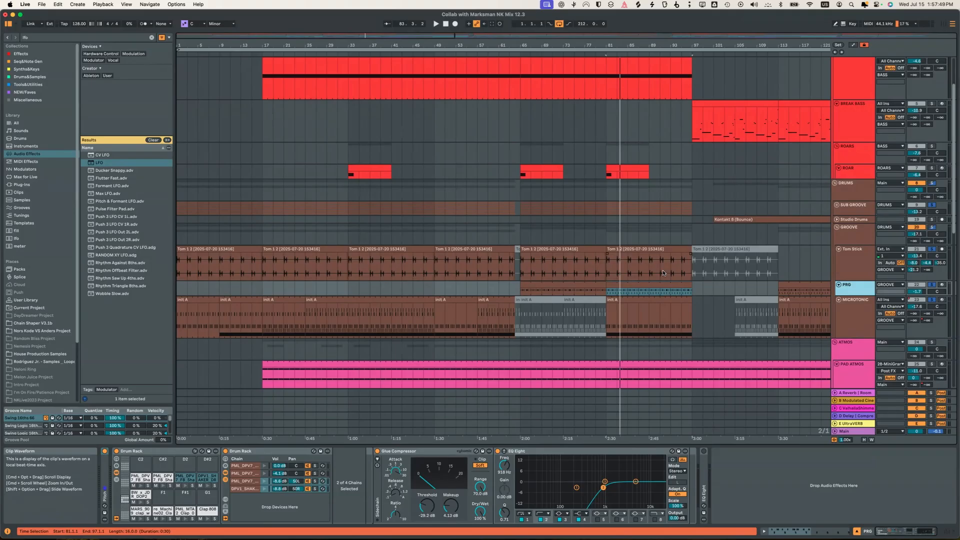
left_click(851, 314)
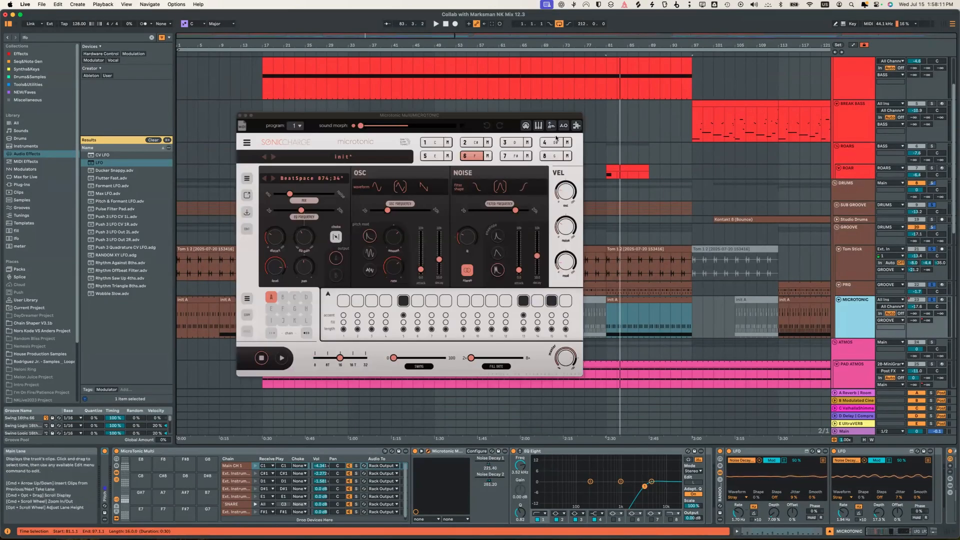
left_click_drag(426, 115, 497, 144)
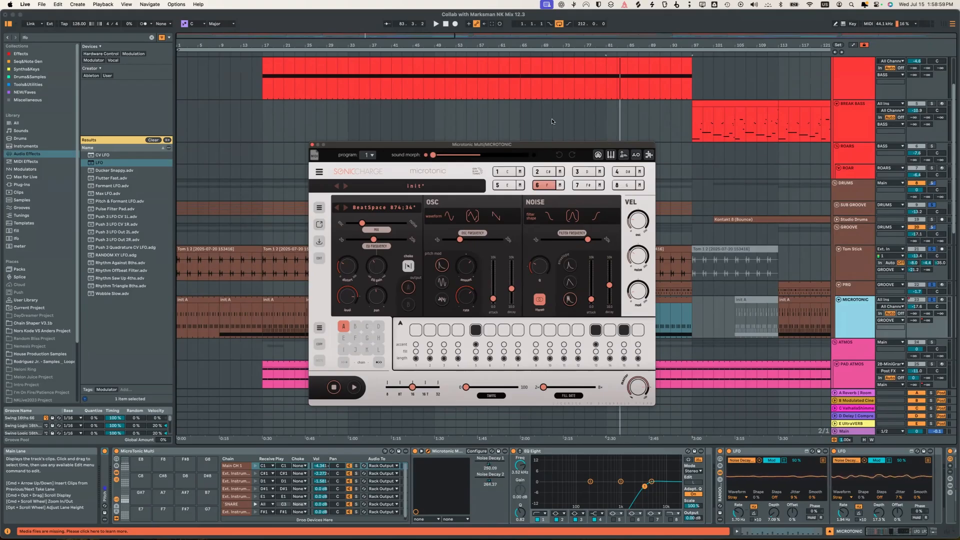
left_click_drag(591, 143, 603, 98)
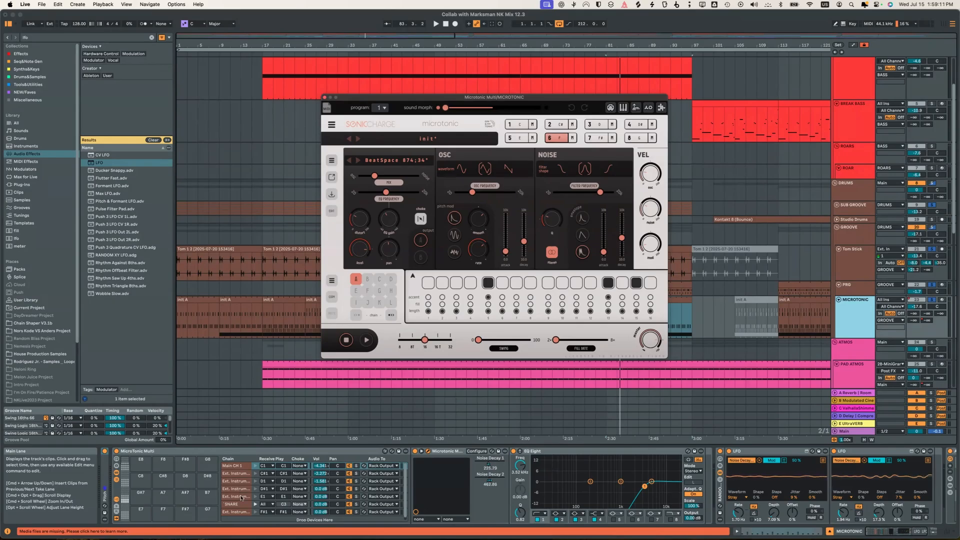
key("super+w")
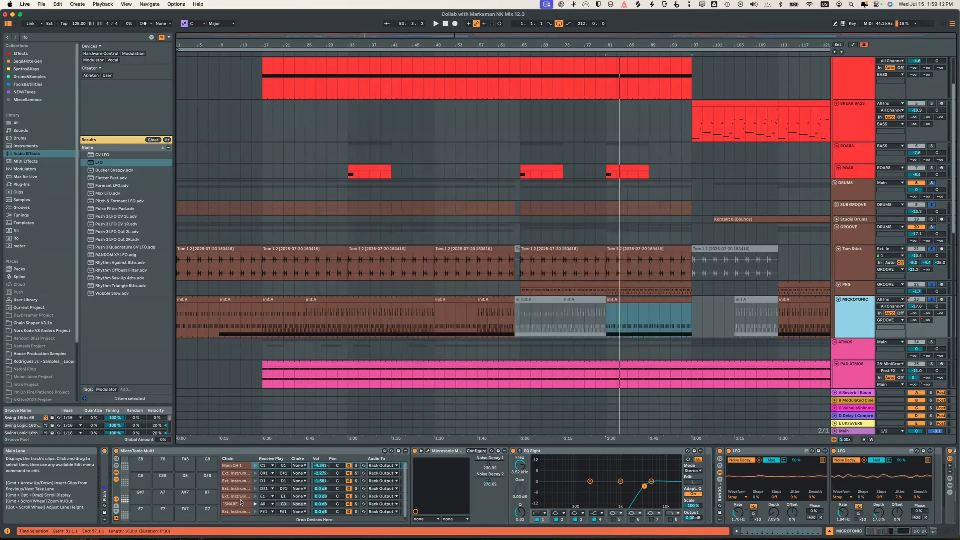
- Examine the devices on the Main CH 1 and external instrument chains of the MicroTonic Multi rack
left_click(245, 466)
key("Down")
key("Down")
key("Down")
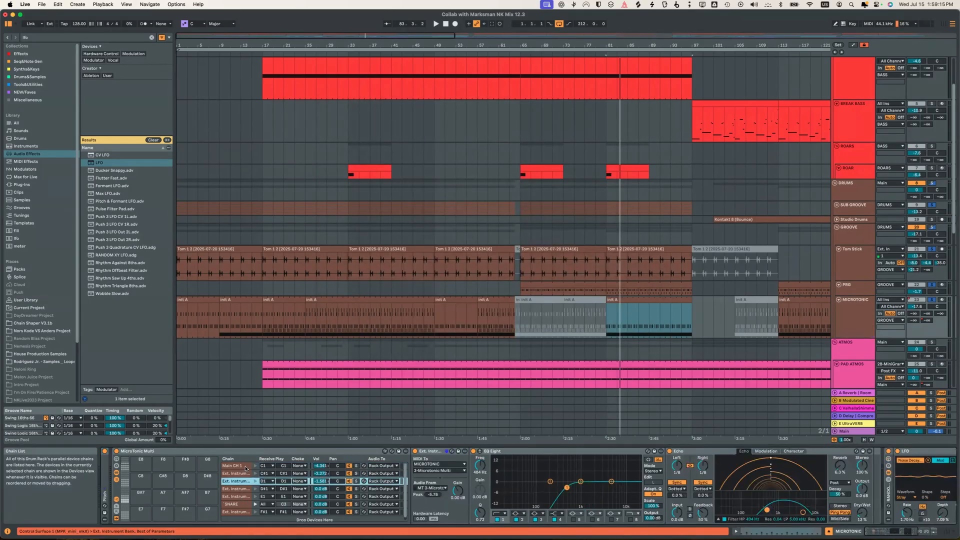
key("Down")
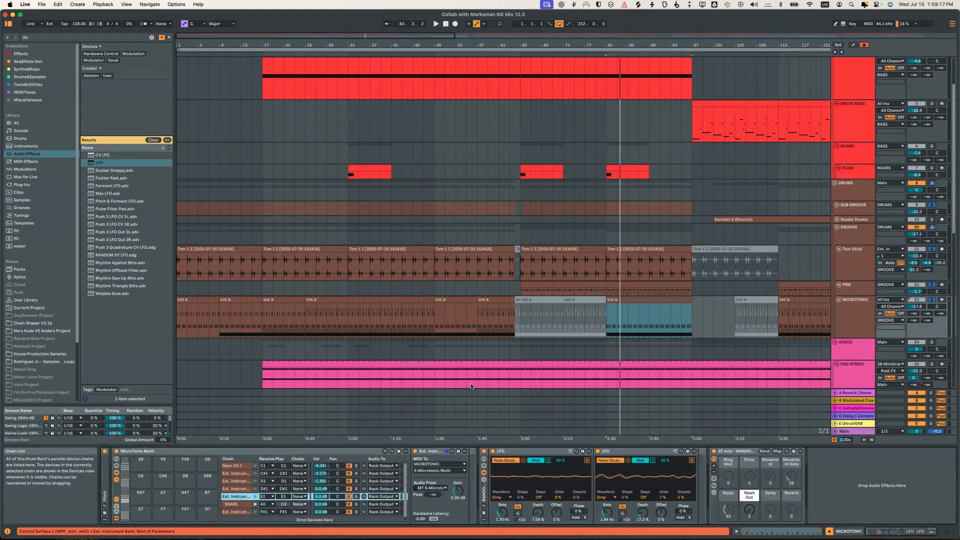
key("Up")
key("Up")
key("Up")
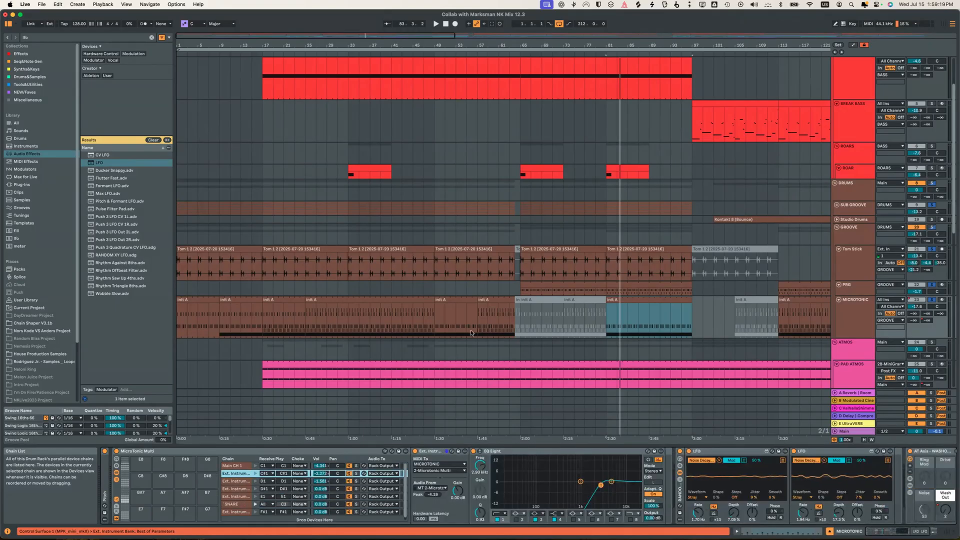
key("Up")
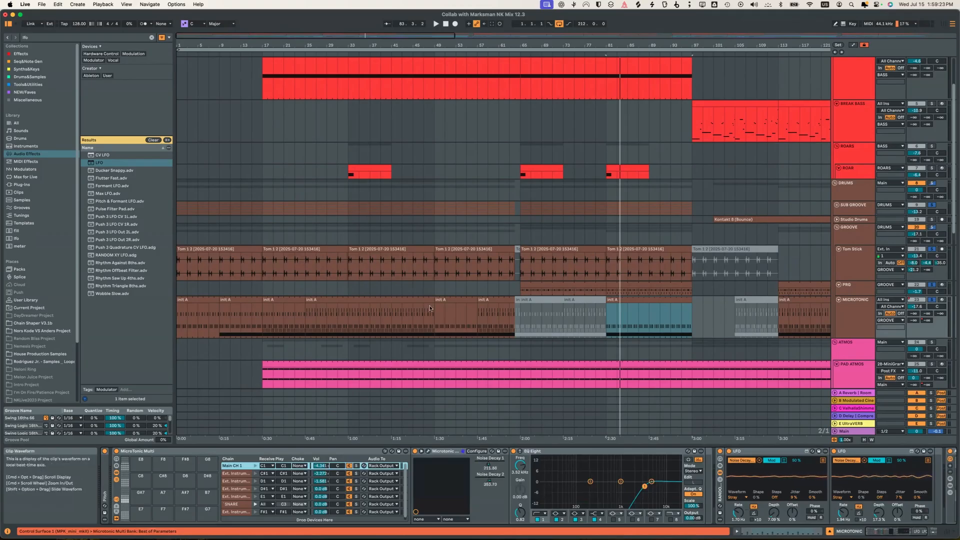
- Solo only the MICROTONIC track and play it from bar 33 and again from bar 57
left_click(932, 300)
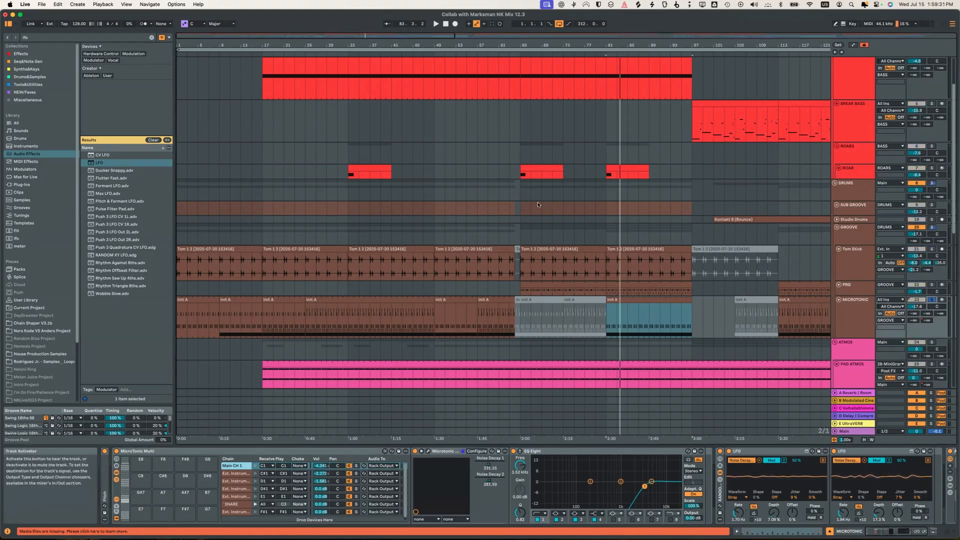
left_click(349, 54)
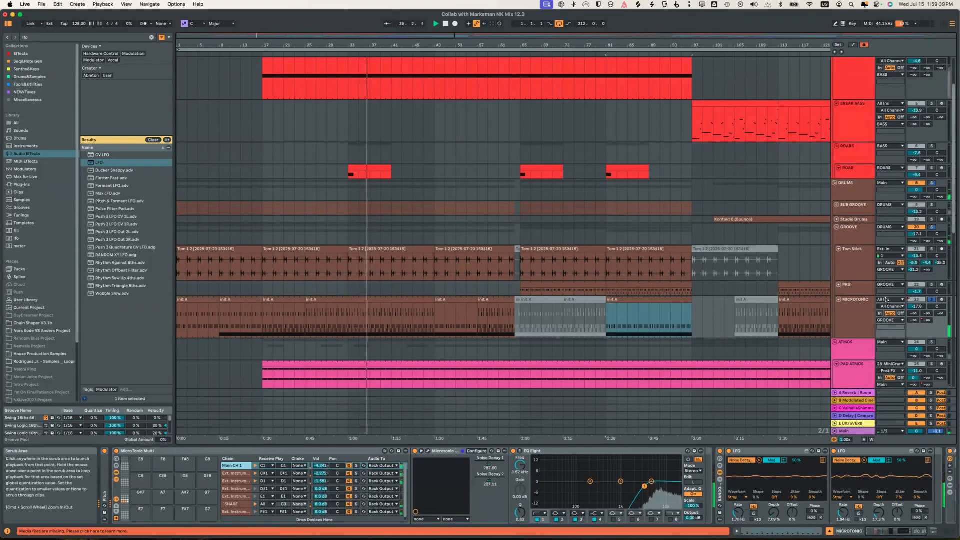
left_click(479, 54)
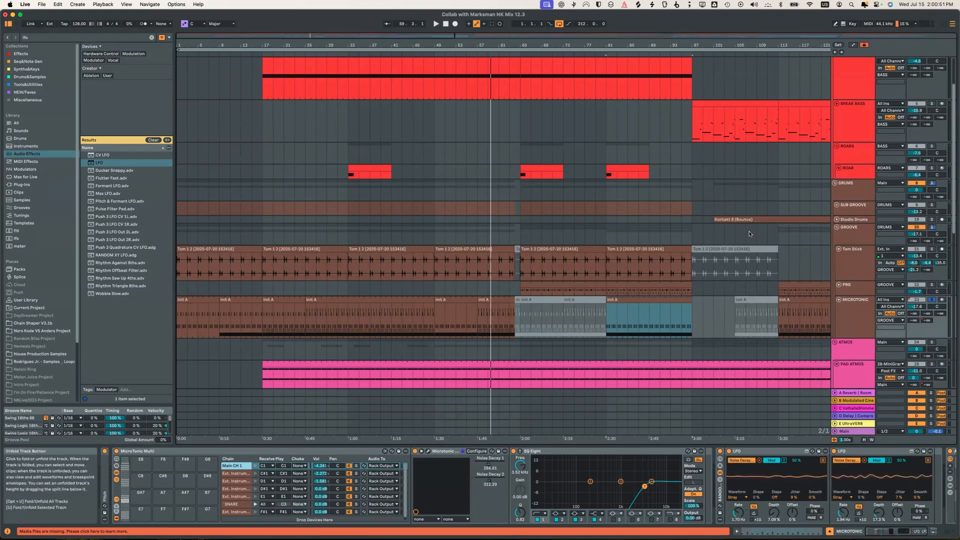
- Unfold the Studio Drums track and look over how the groove and Microtonic clips are arranged across the song
key("Right")
scroll(749, 234, "down", 1)
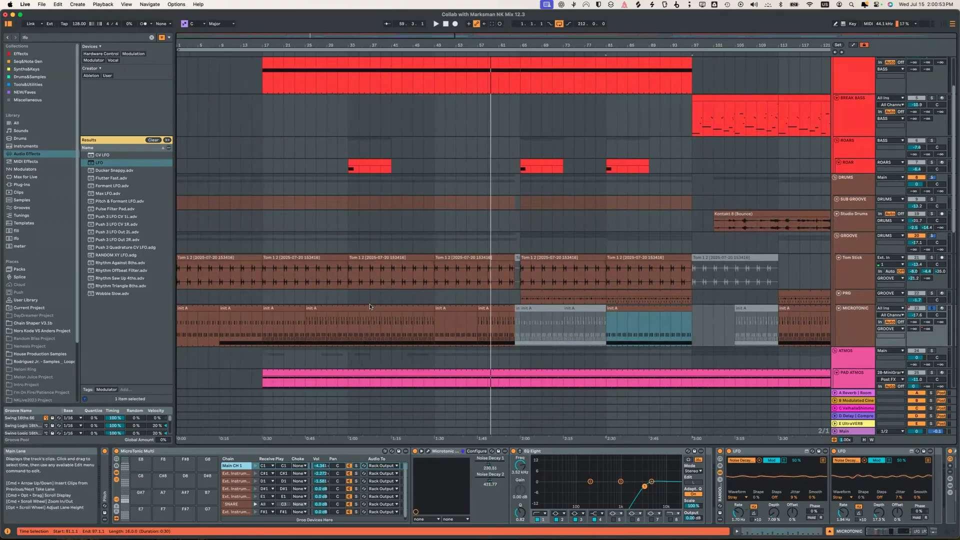
scroll(370, 307, "right", 10)
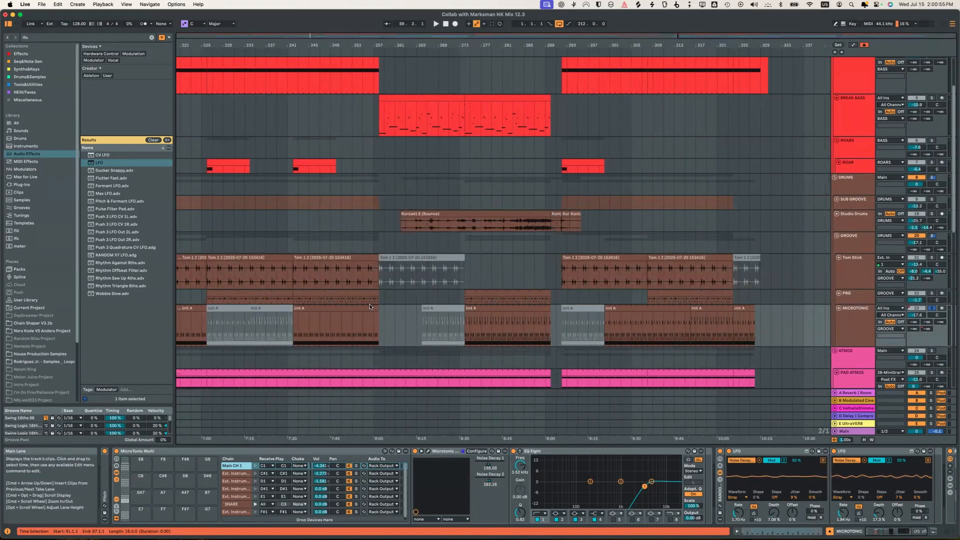
scroll(375, 304, "left", 10)
scroll(418, 257, "right", 15)
scroll(418, 257, "up", 3)
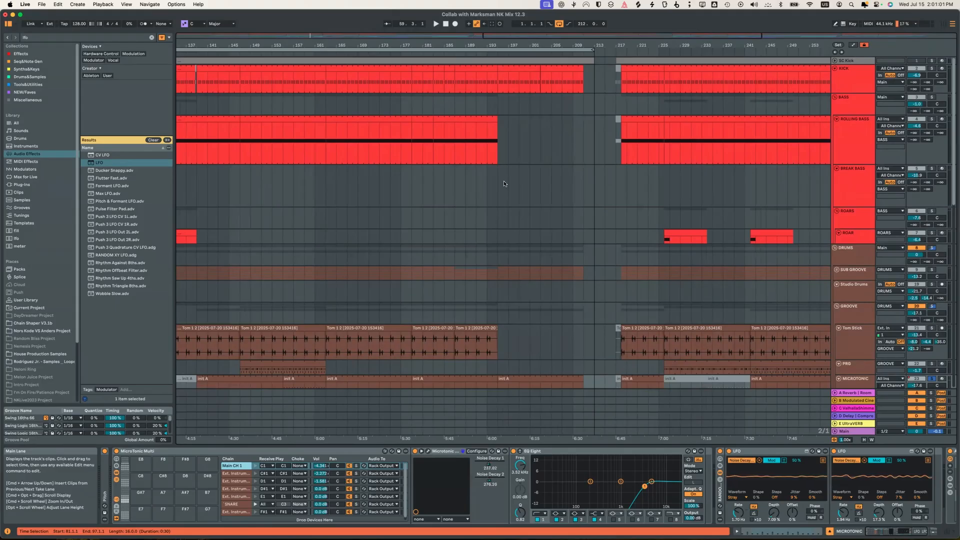
scroll(504, 181, "down", 3)
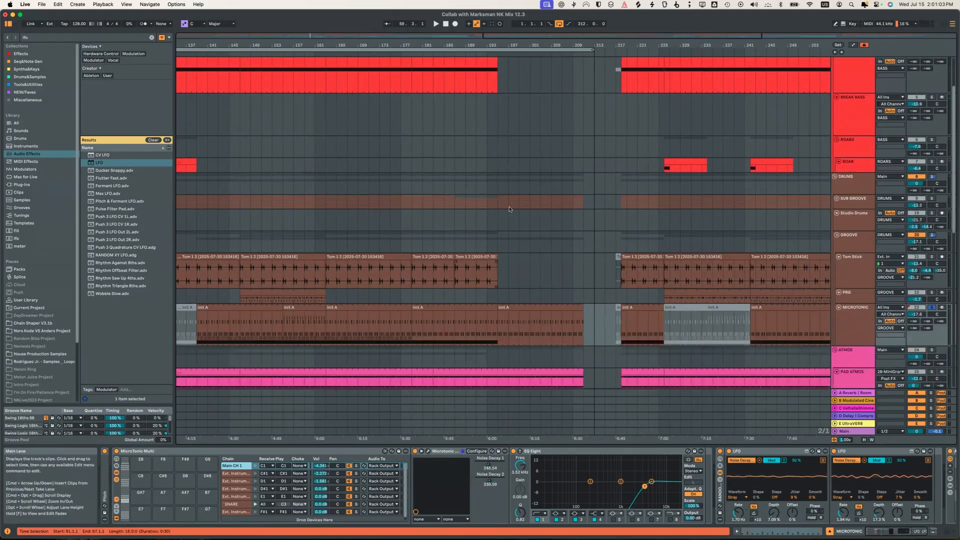
scroll(616, 282, "left", 15)
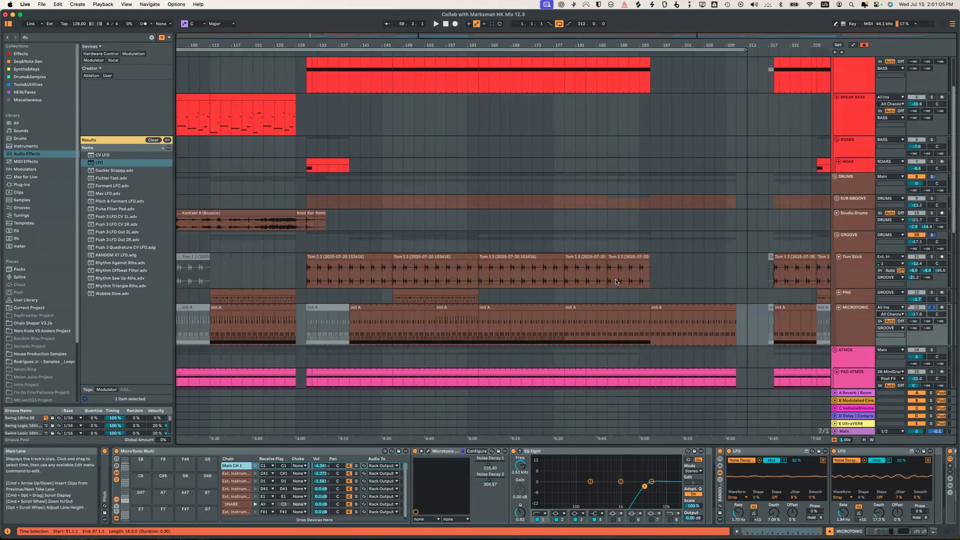
scroll(615, 282, "right", 1)
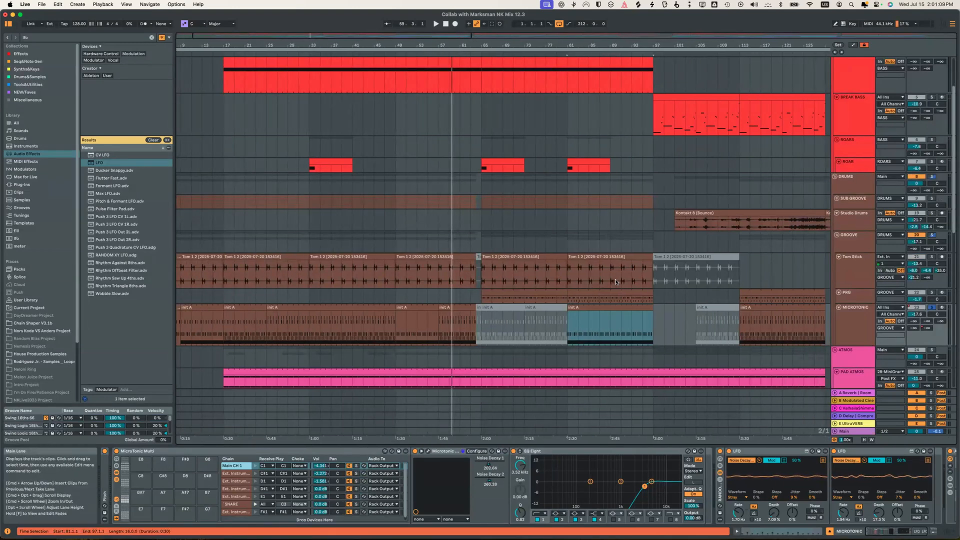
- Solo the Studio Drums track and play its Kontakt 8 (Bounce) clip from bar 101
scroll(616, 281, "down", 12)
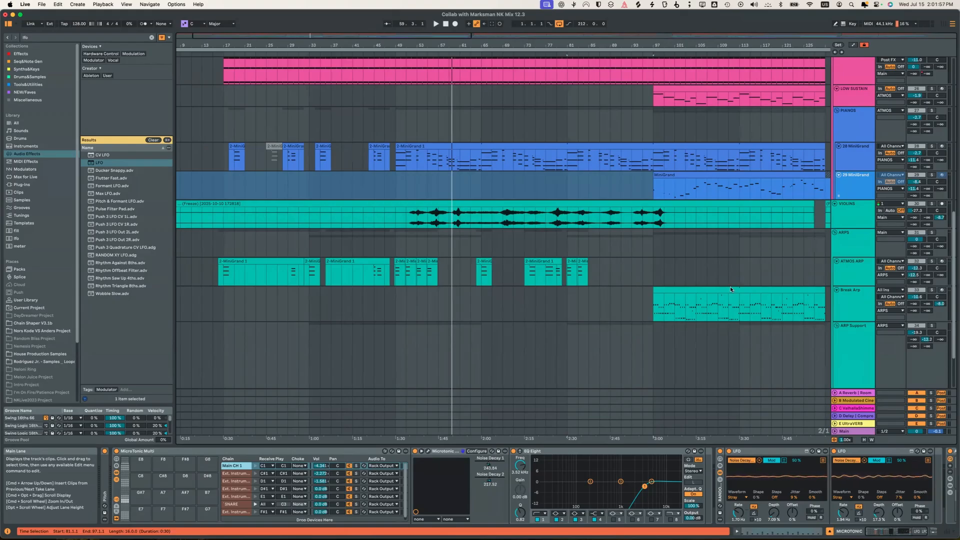
scroll(731, 287, "up", 15)
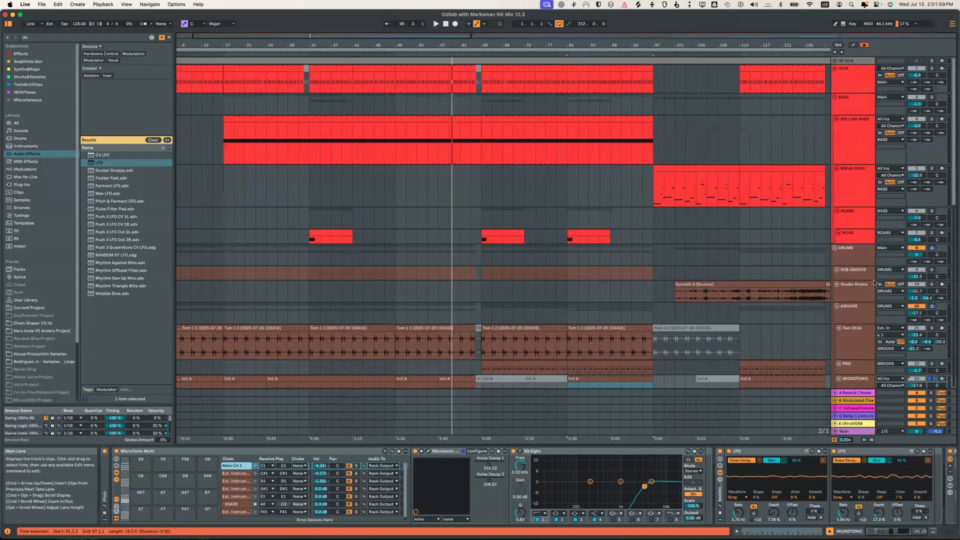
scroll(750, 283, "down", 8)
scroll(700, 284, "right", 5)
scroll(654, 285, "up", 10)
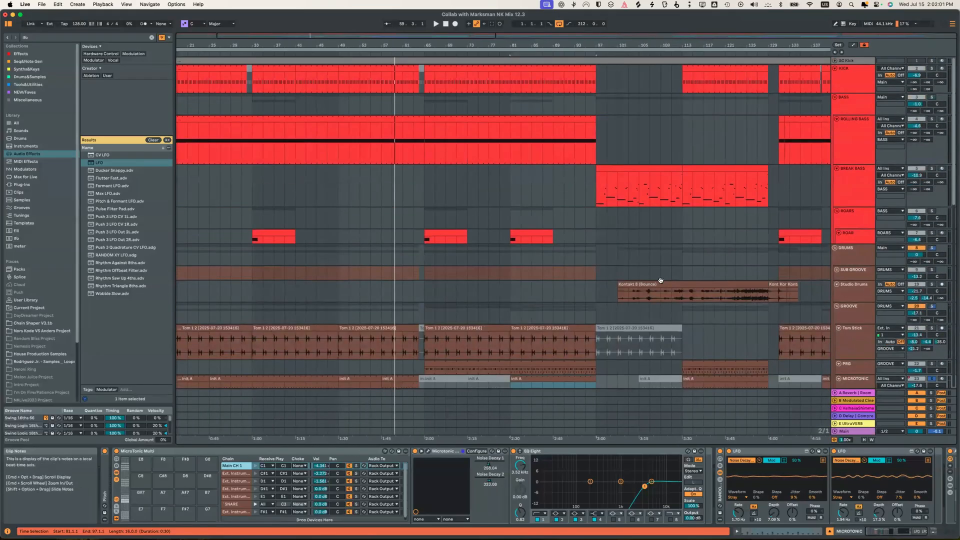
left_click(653, 286)
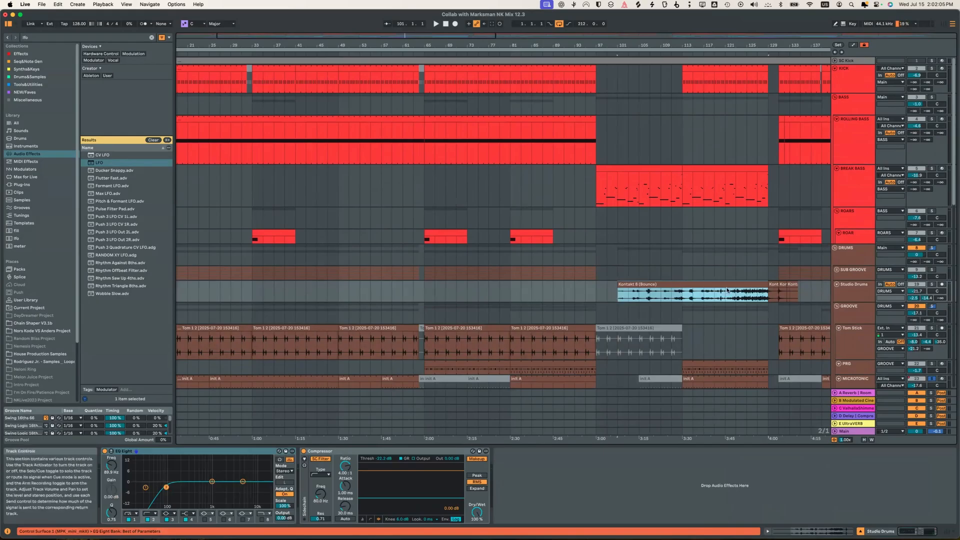
key("s")
key("space")
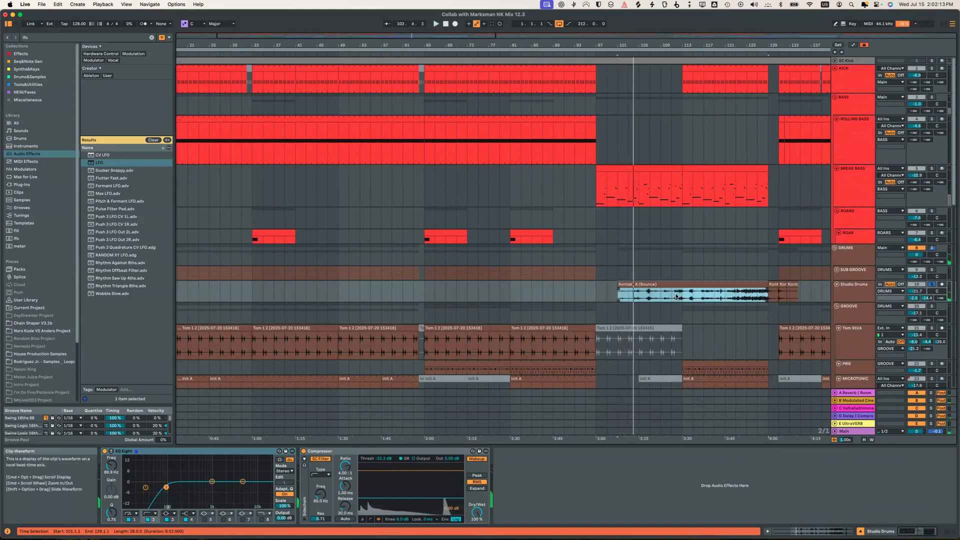
- Continue listening to the soloed Studio Drums clip from bar 111
left_click(676, 296)
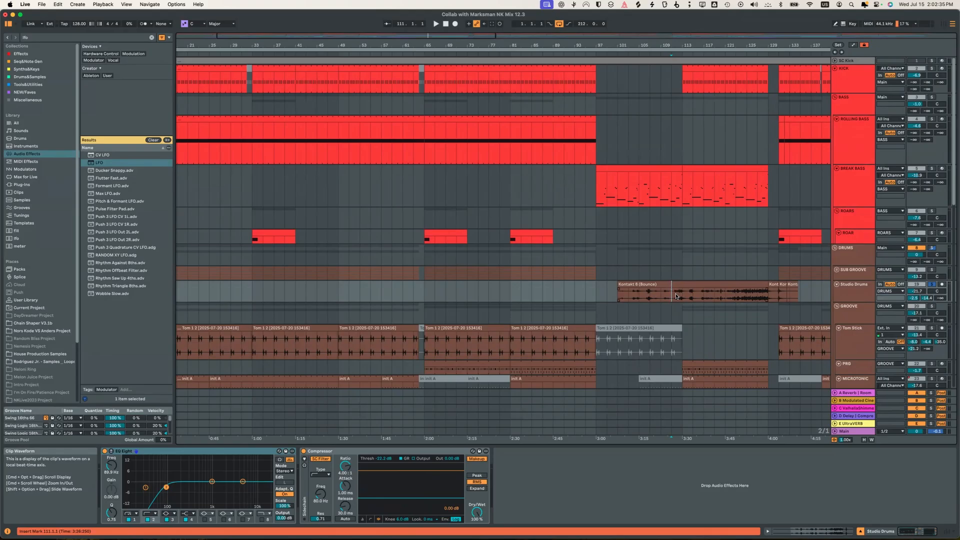
scroll(308, 232, "right", 10)
scroll(309, 231, "down", 3)
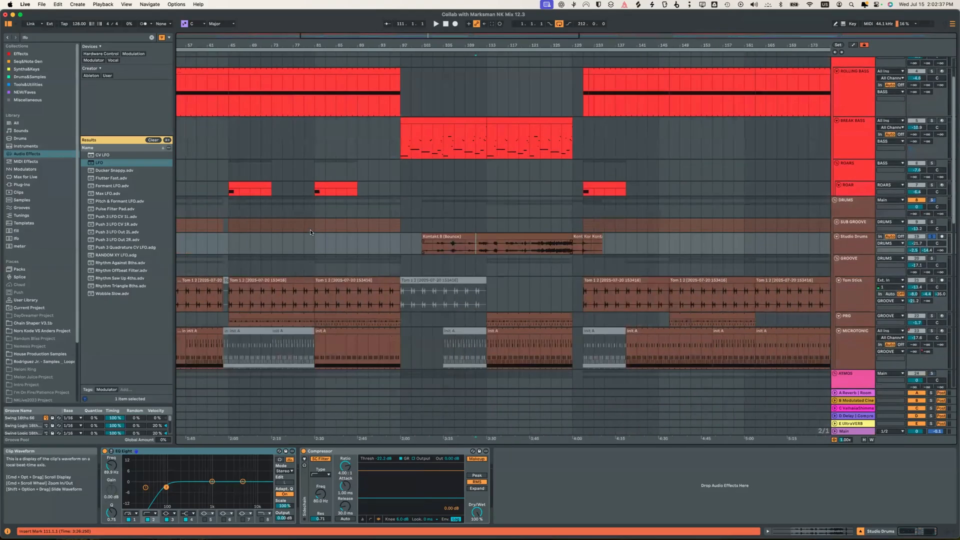
key("space")
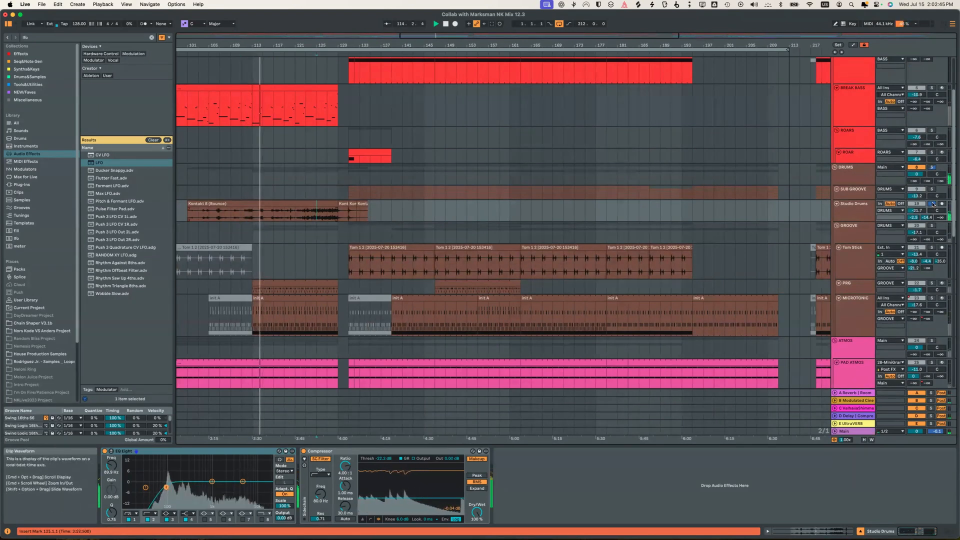
- Play the soloed Studio Drums clip from bar 123 into the drop, then look over the surrounding arrangement
left_click(306, 215)
key("space")
key("space")
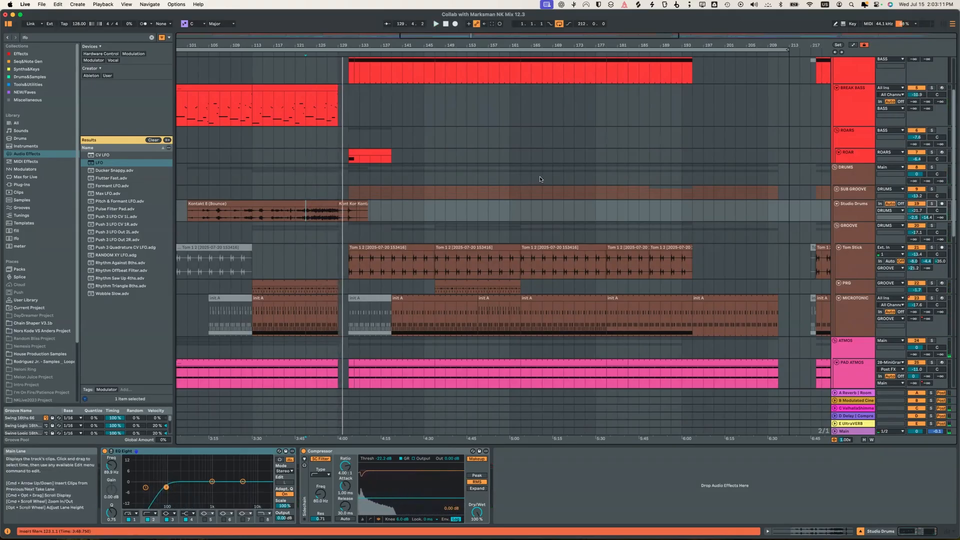
key("Home")
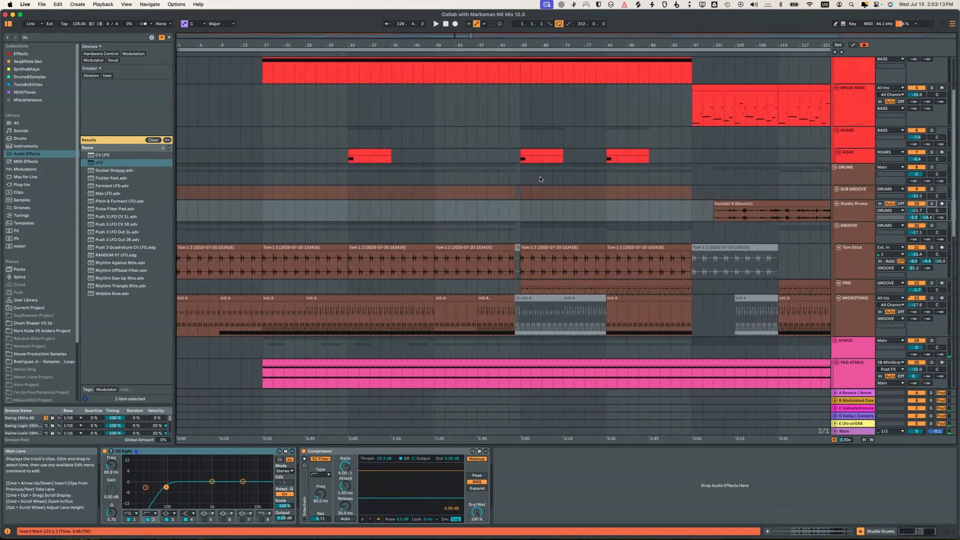
scroll(540, 176, "right", 5)
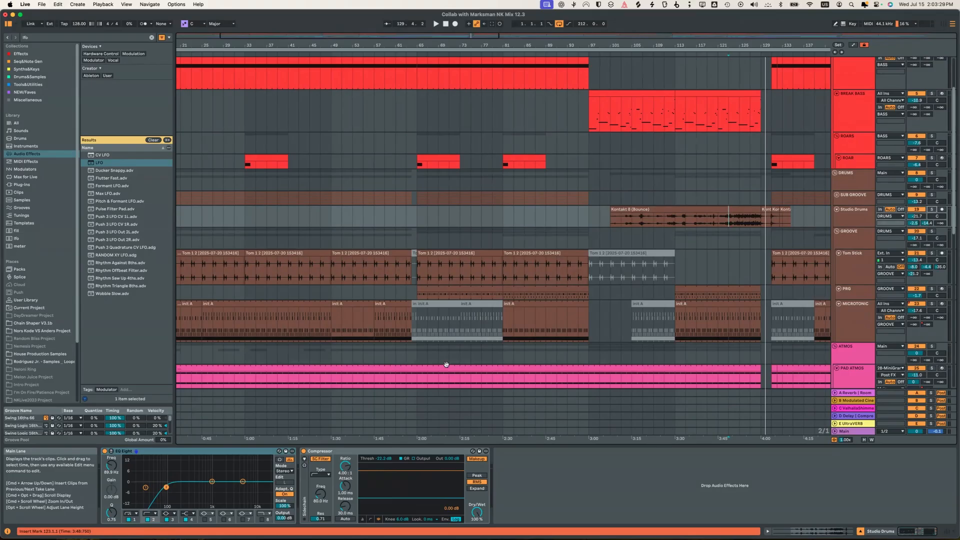
- Unfold the Main track, briefly show its automation lanes, and display its device chain
left_click(853, 210)
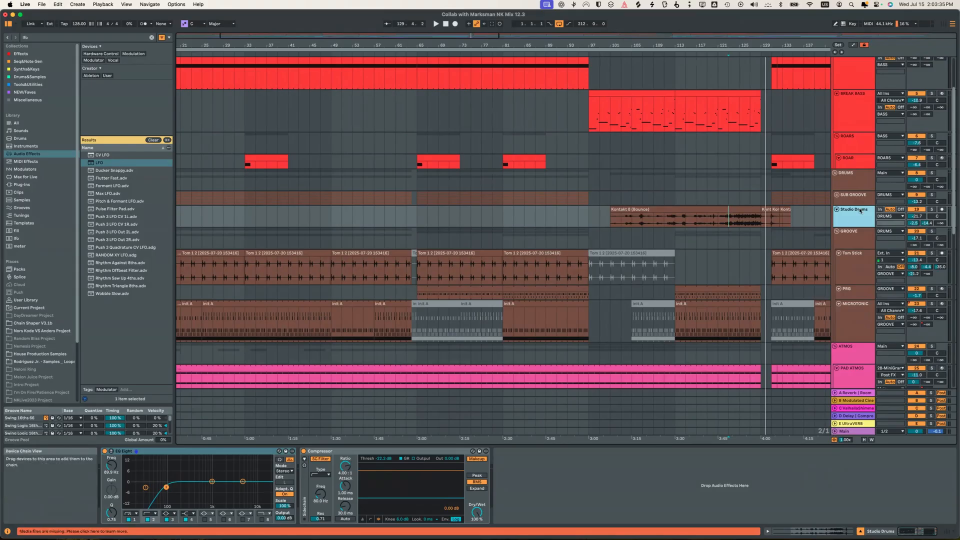
left_click(835, 432)
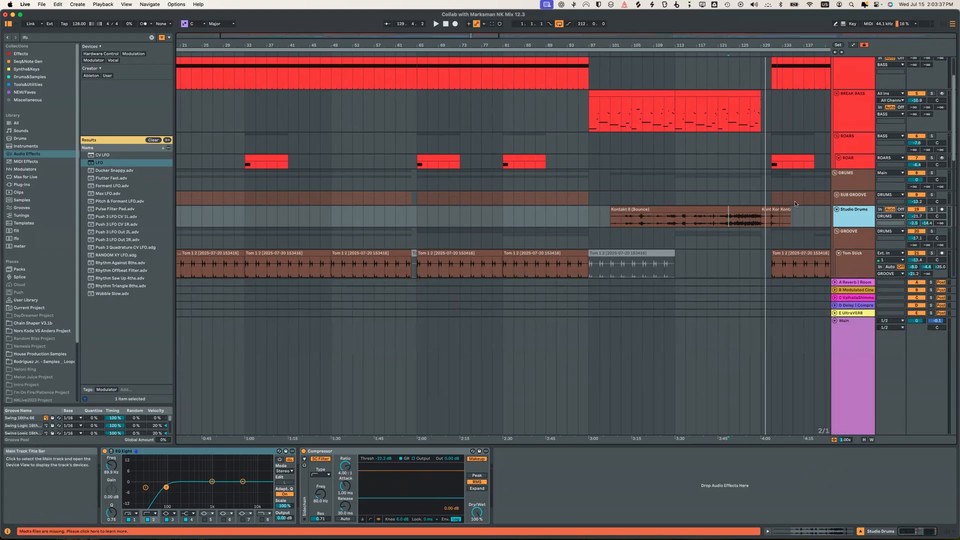
key("a")
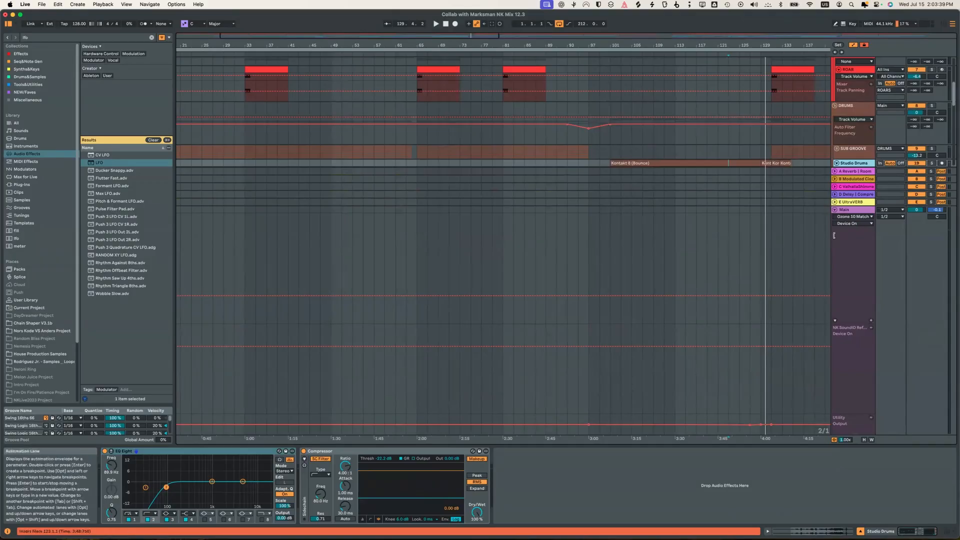
left_click(846, 210)
key("a")
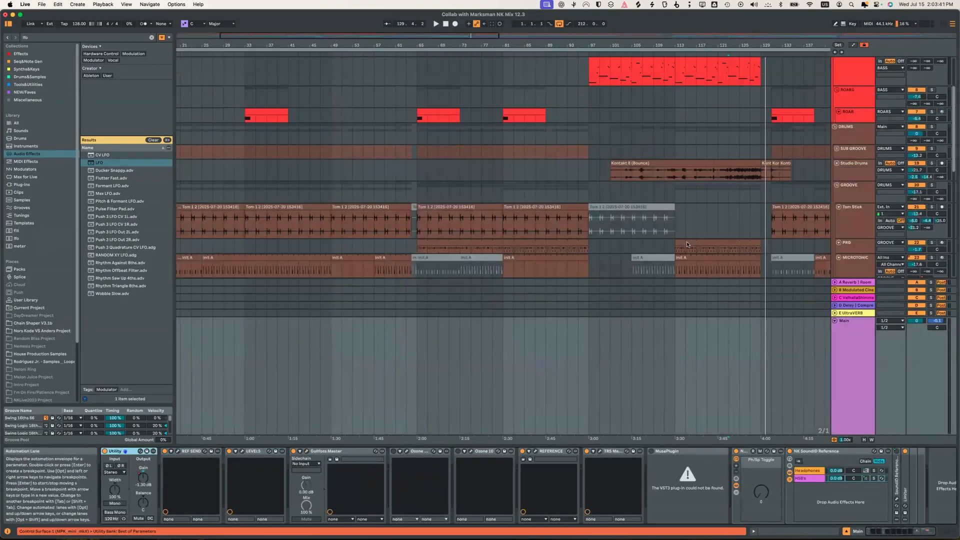
- Show the automation lanes to examine the BREAK BASS, ROAR and DRUMS envelopes, and hide them again
scroll(659, 233, "up", 5)
scroll(659, 233, "left", 2)
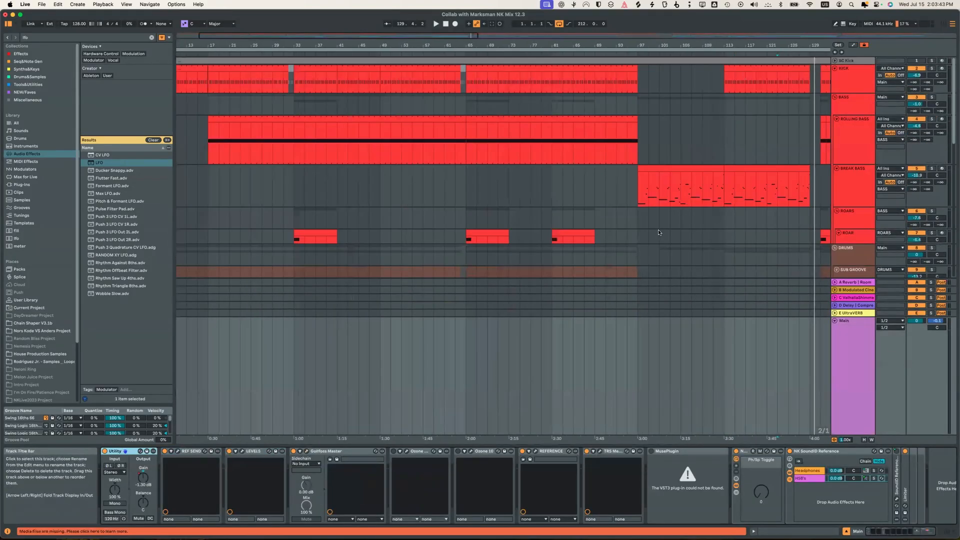
key("a")
key("a")
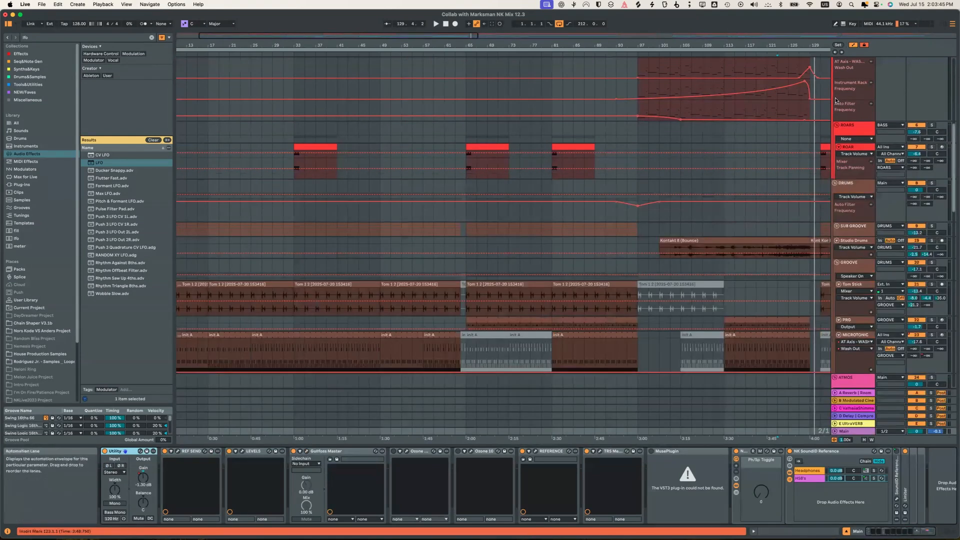
scroll(834, 112, "down", 1)
scroll(835, 112, "right", 1)
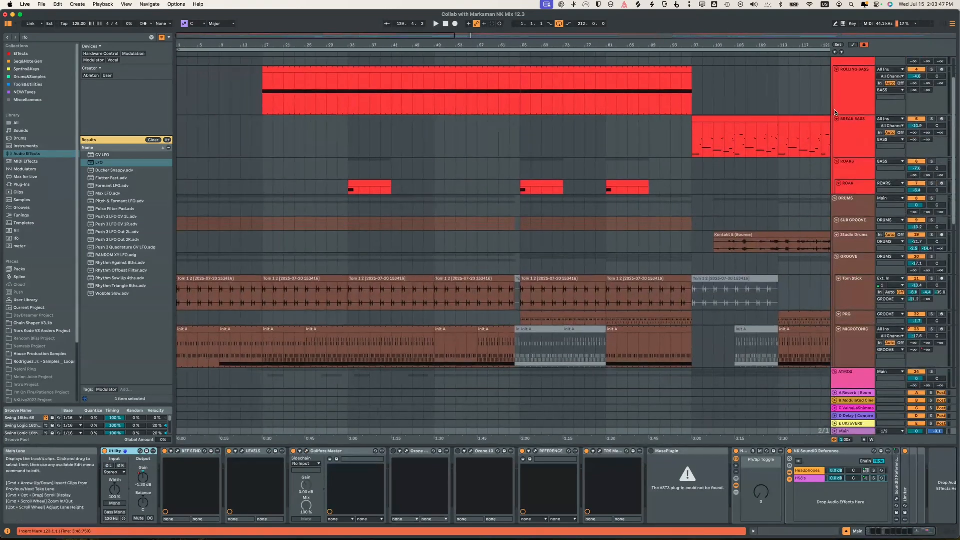
scroll(835, 112, "up", 3)
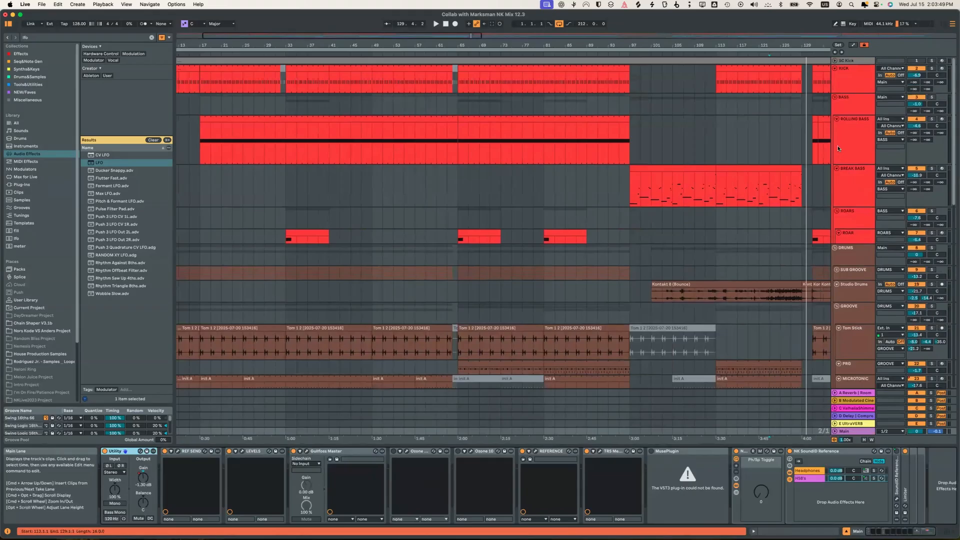
- Fold the BASS group, the Studio Drums track and the DRUMS group to bring the melodic tracks into view
left_click(835, 146)
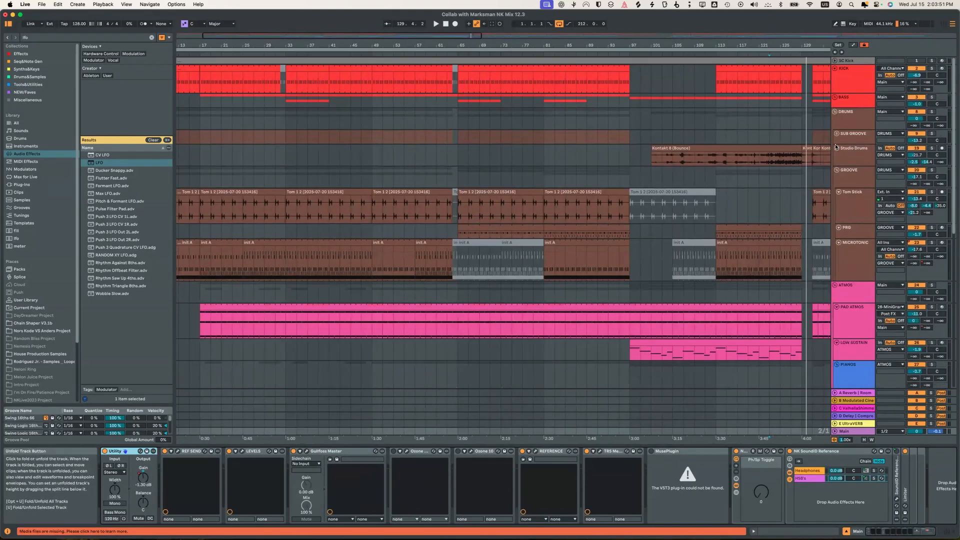
key("u")
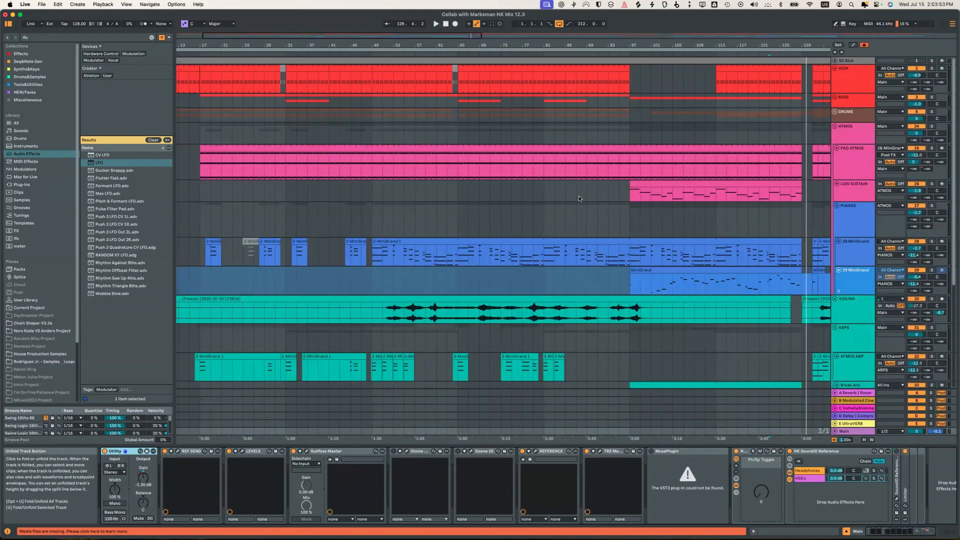
key("u")
left_click(836, 149)
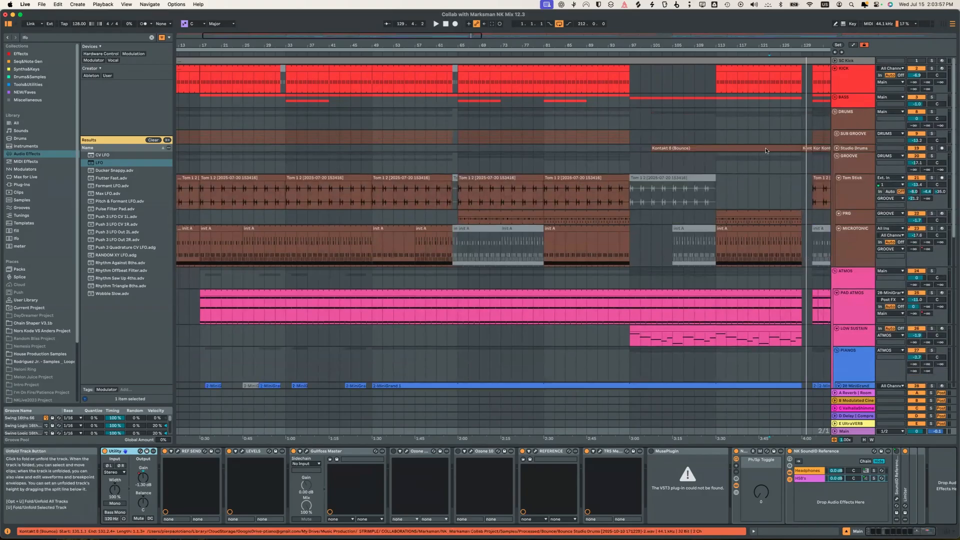
scroll(837, 105, "left", 5)
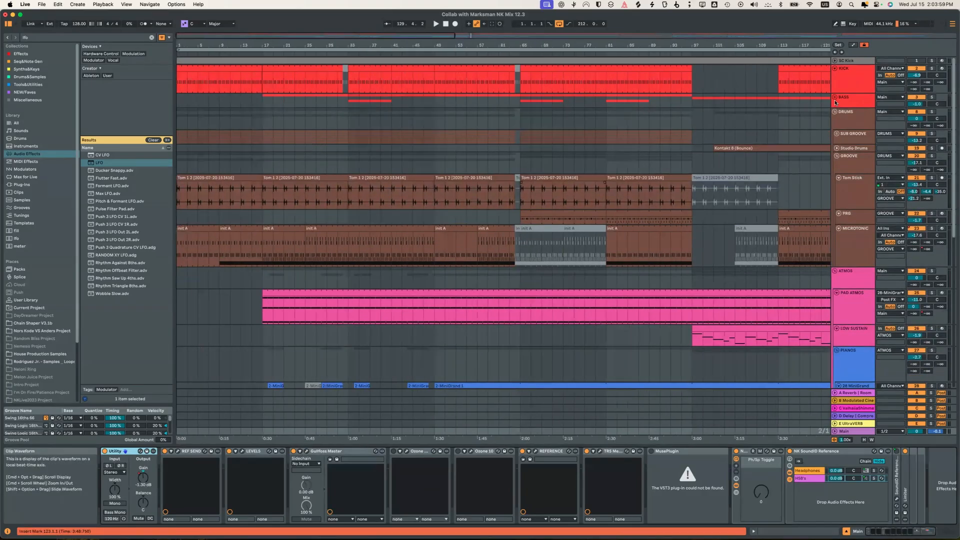
scroll(835, 103, "down", 1)
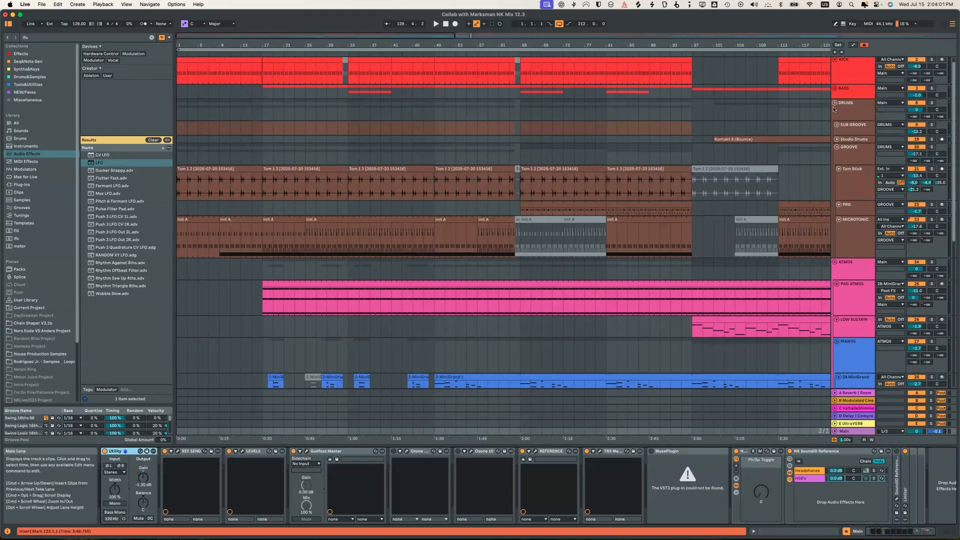
scroll(835, 103, "right", 10)
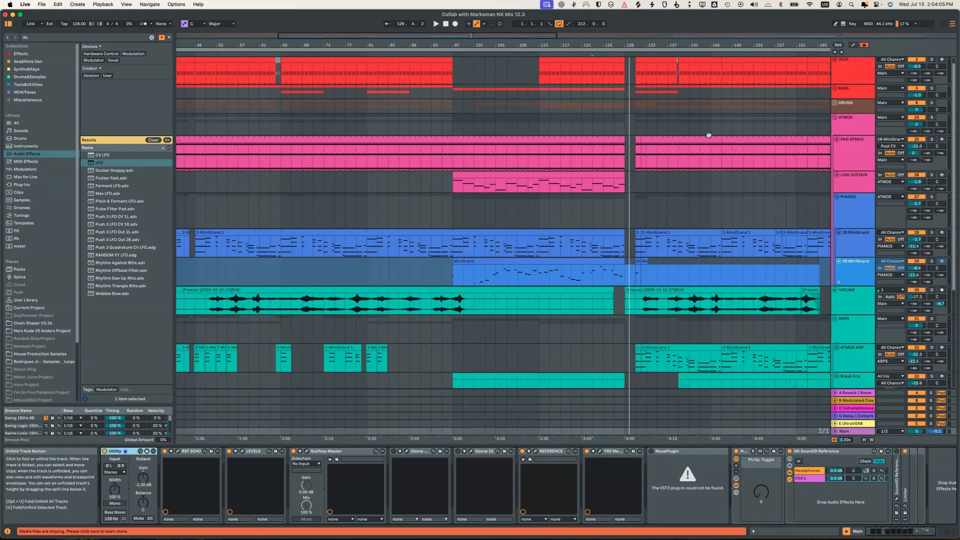
- Solo the PAD ATMOS track and play its clip from bar 17
left_click(452, 141)
left_click(452, 141)
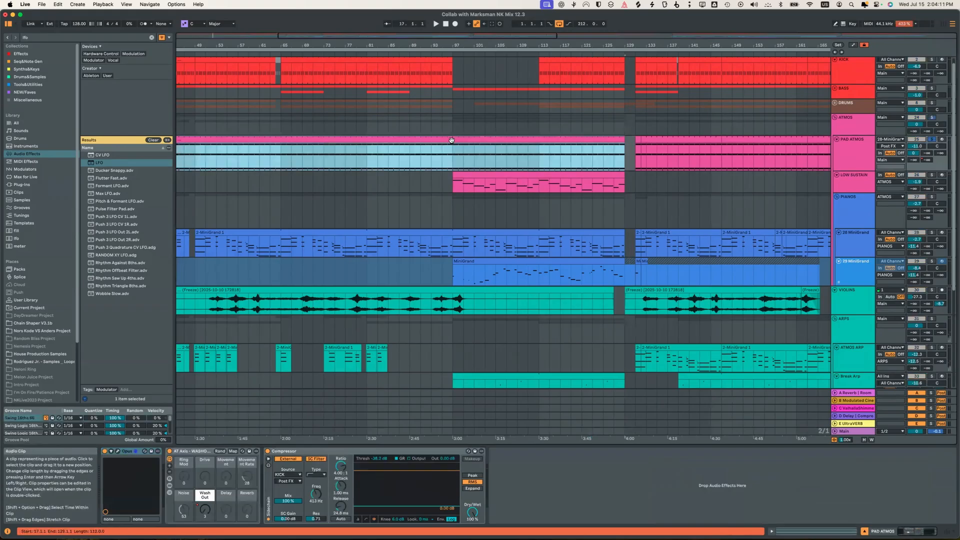
key("space")
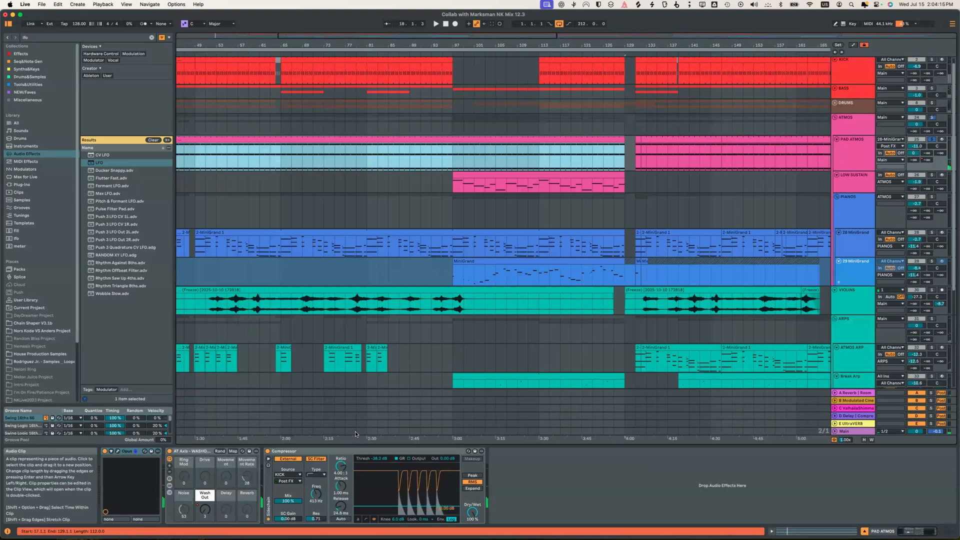
- Show the PAD ATMOS clip's MIDI notes and look over the sustained C notes
key("shift+Tab")
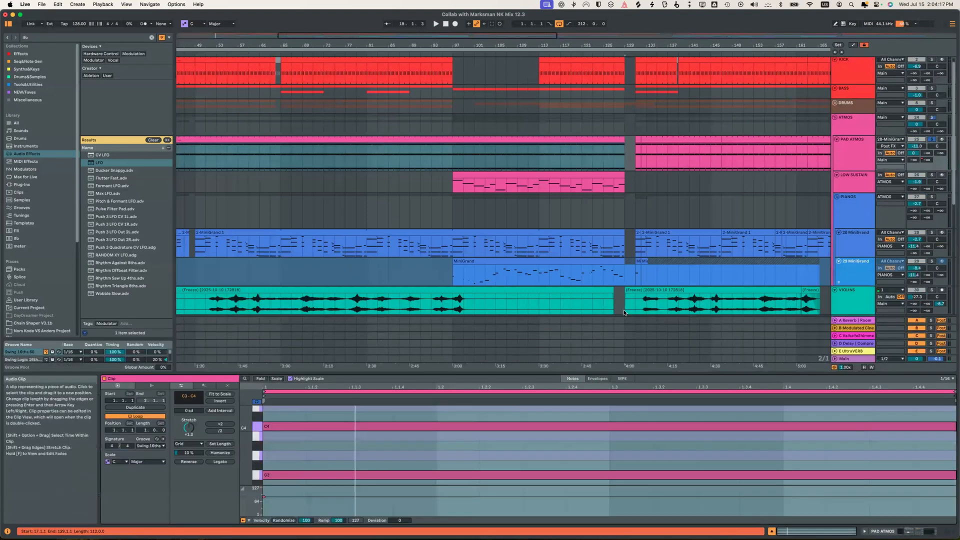
scroll(551, 440, "down", 3)
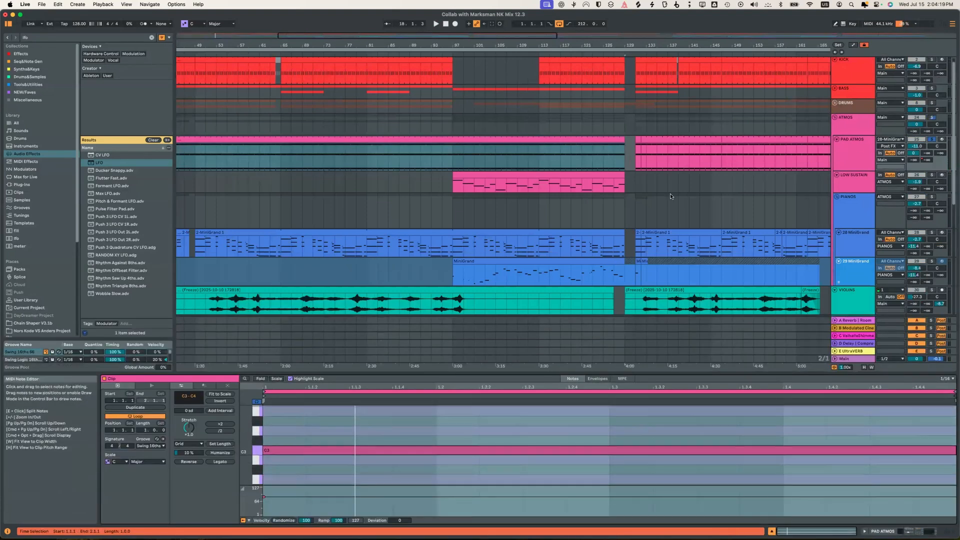
scroll(550, 440, "up", 3)
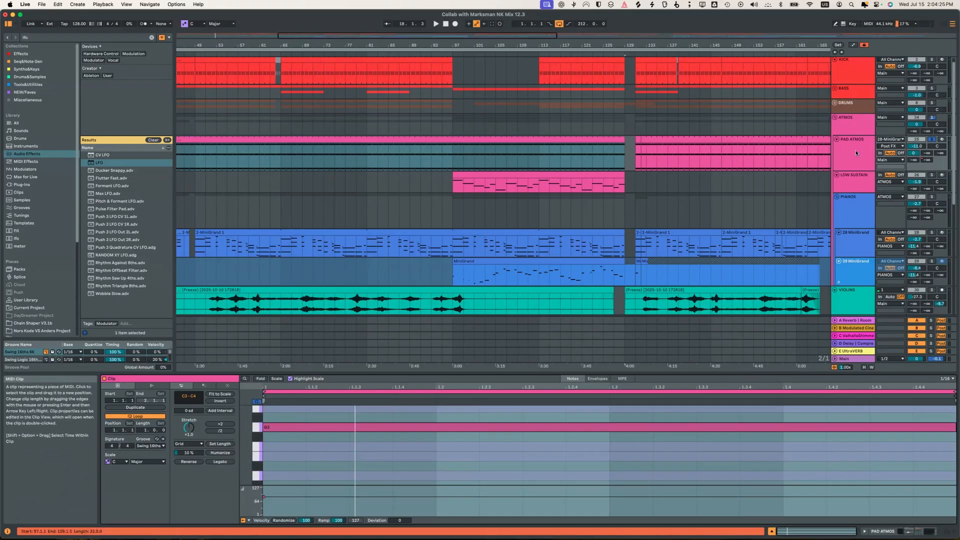
- Return to the PAD ATMOS devices, open the Opus instrument and decline its update
key("Down")
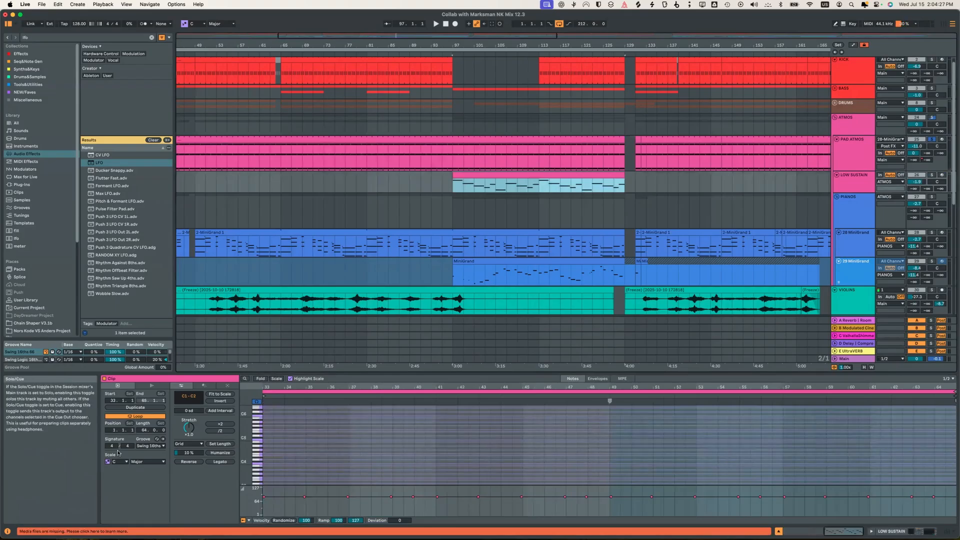
key("Up")
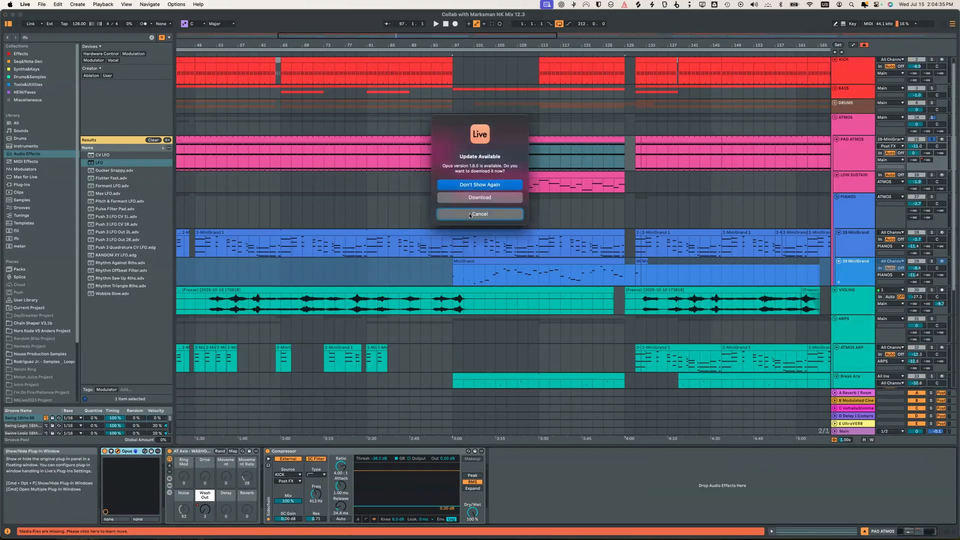
left_click(470, 214)
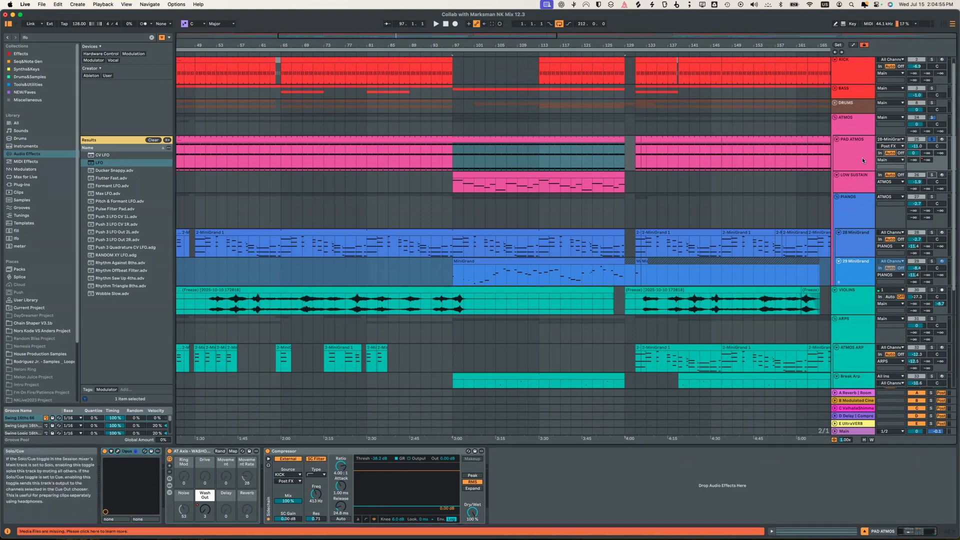
- Solo the LOW SUSTAIN track and play its clip from bar 97
left_click(932, 175)
left_click(539, 175)
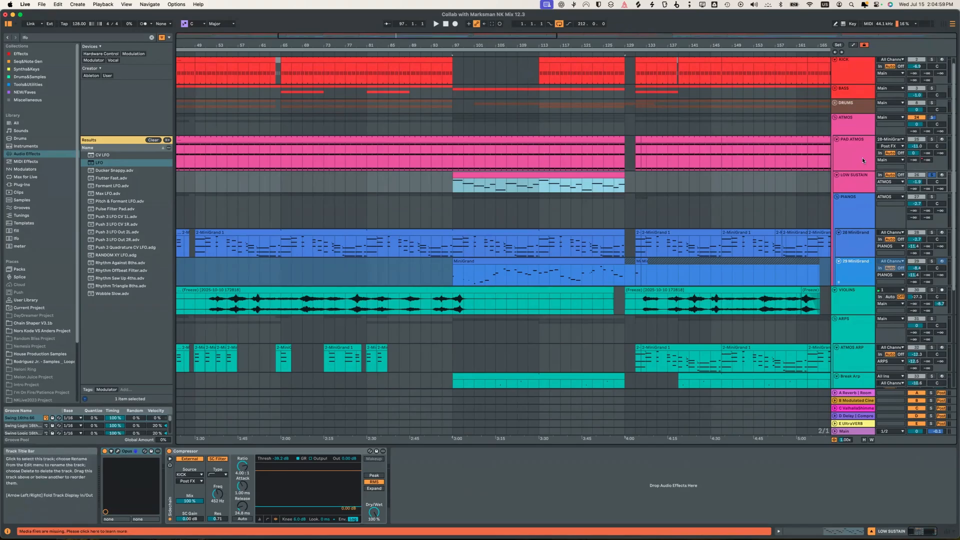
key("space")
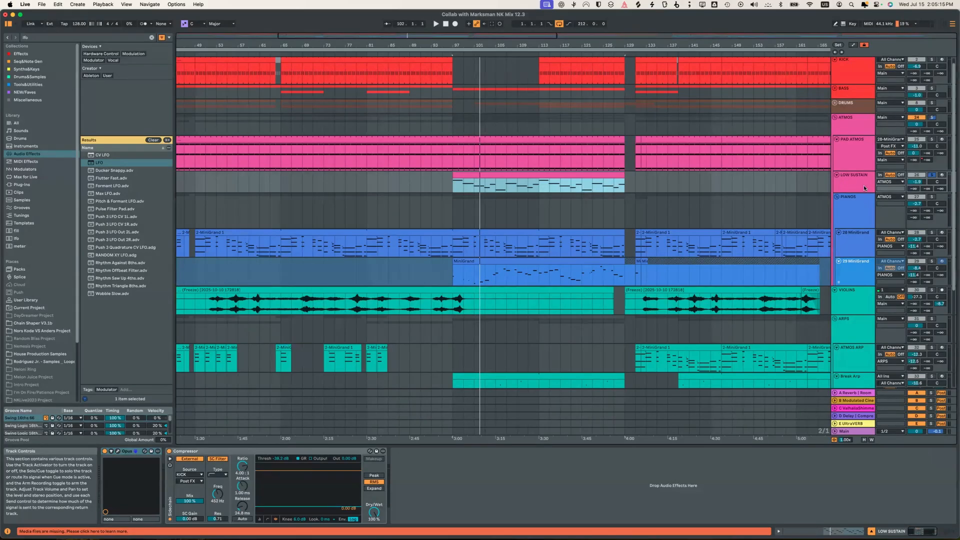
- Solo the 28-MiniGrand piano together with LOW SUSTAIN and play them from bar 97
left_click(932, 232)
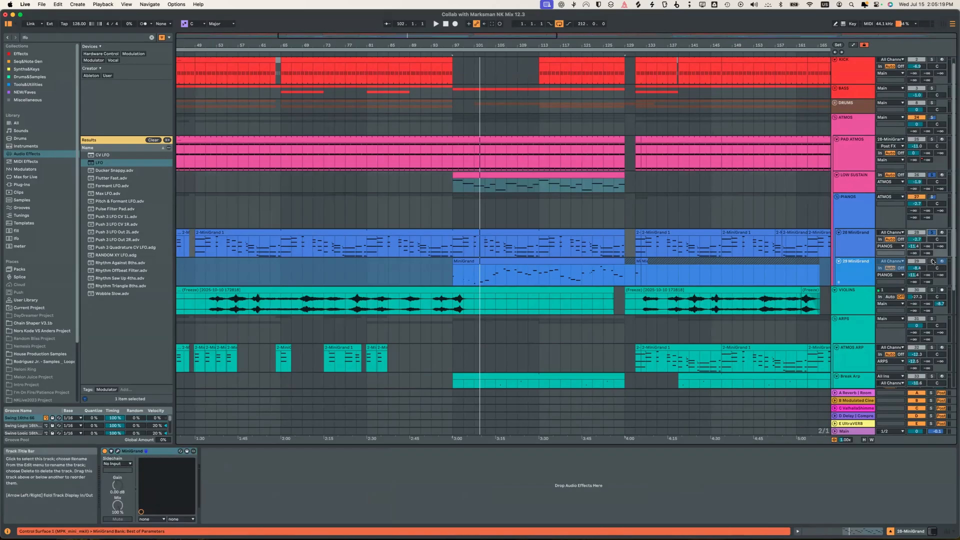
key("space")
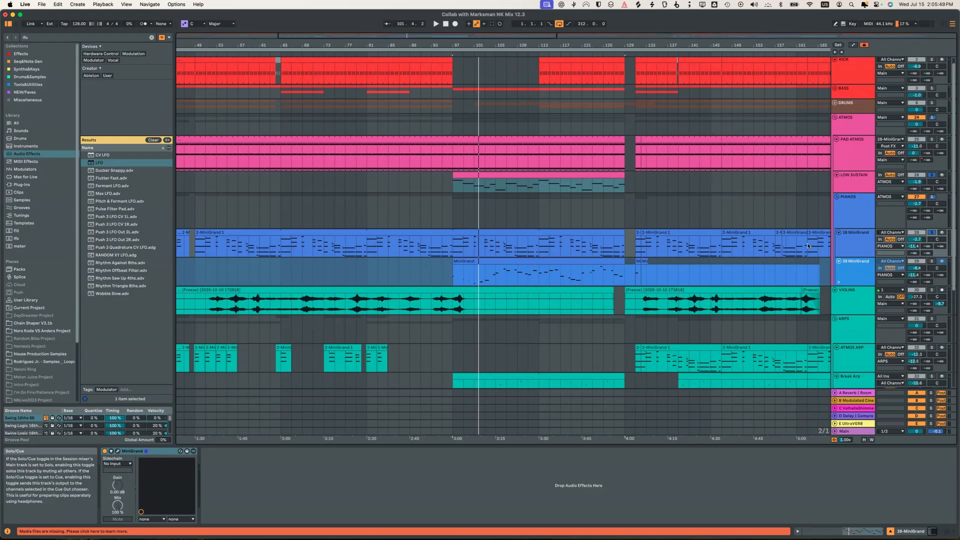
- Display the 29-MiniGrand device chain, solo that track and play its clip from bar 97
left_click(851, 266)
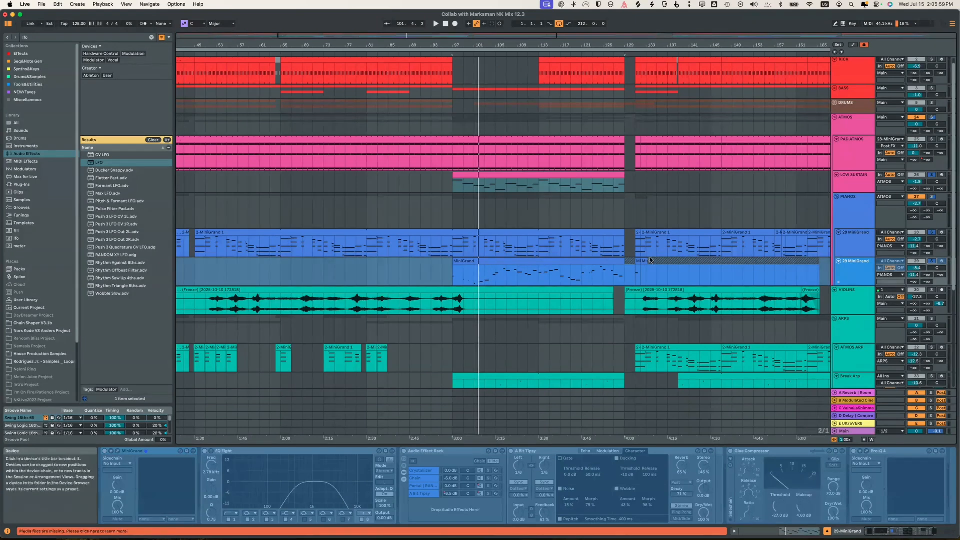
left_click(670, 259)
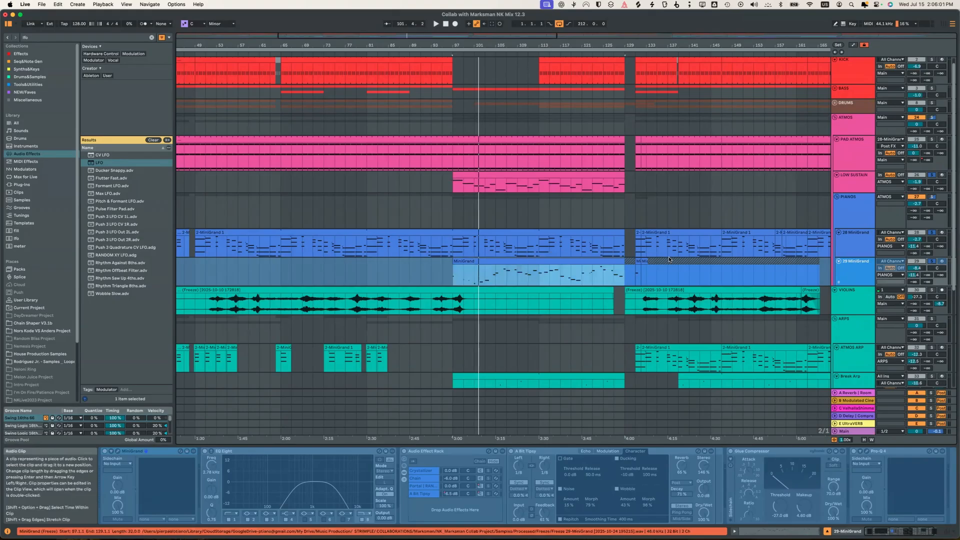
key("space")
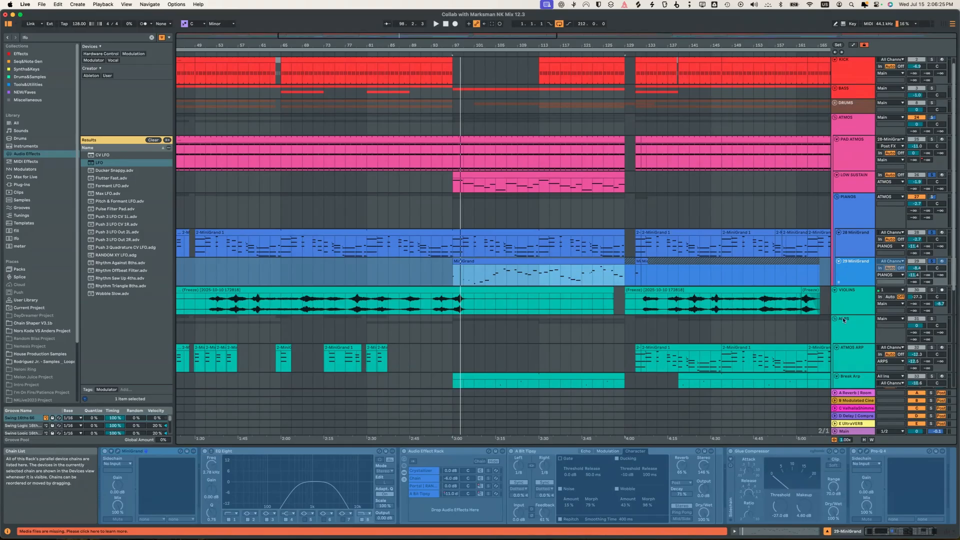
left_click(930, 261)
key("space")
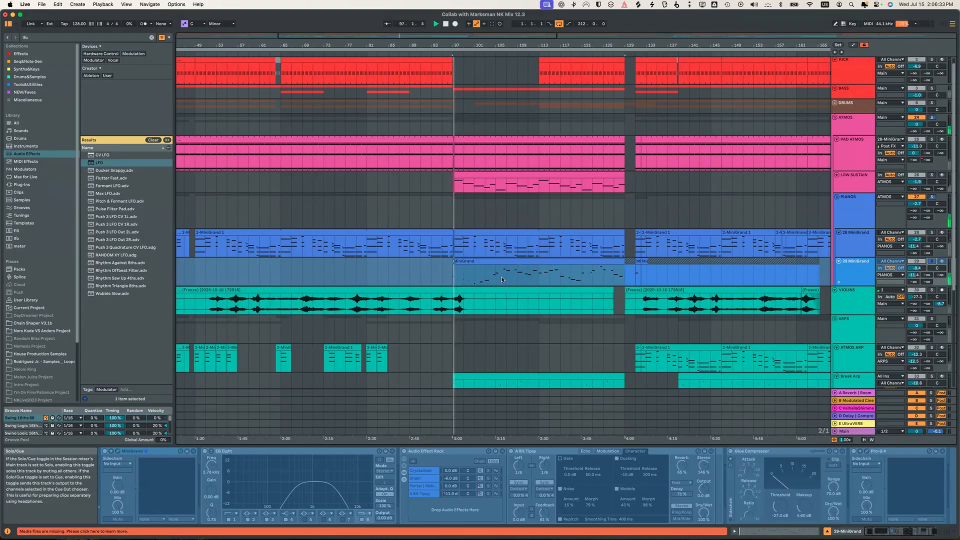
- Play the 29-MiniGrand melody from bar 105 and fold the PIANOS group
left_click(529, 258)
left_click(496, 275)
key("space")
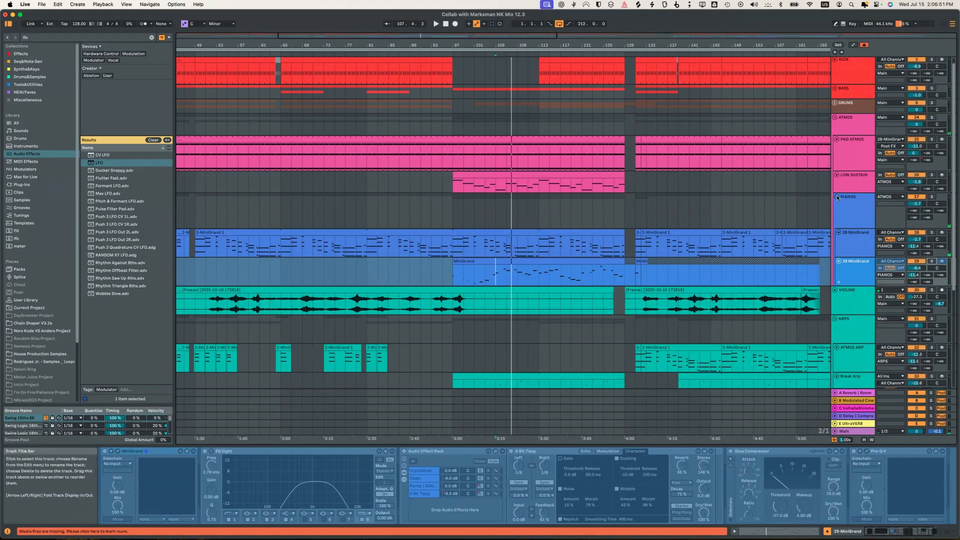
left_click(837, 197)
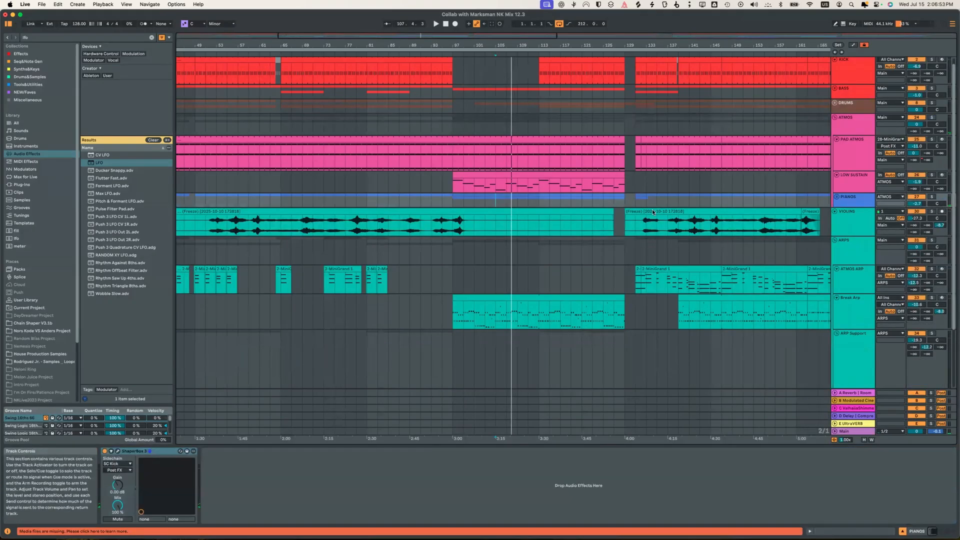
- Unfold the PIANOS group, solo DRUMS, ATMOS and PAD ATMOS together, and play the break from bar 97
left_click(837, 197)
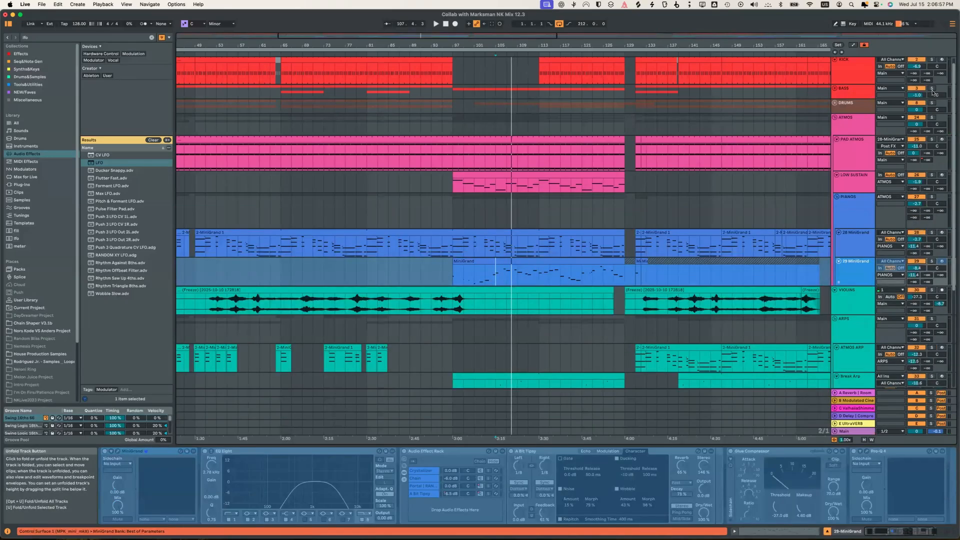
left_click(454, 214)
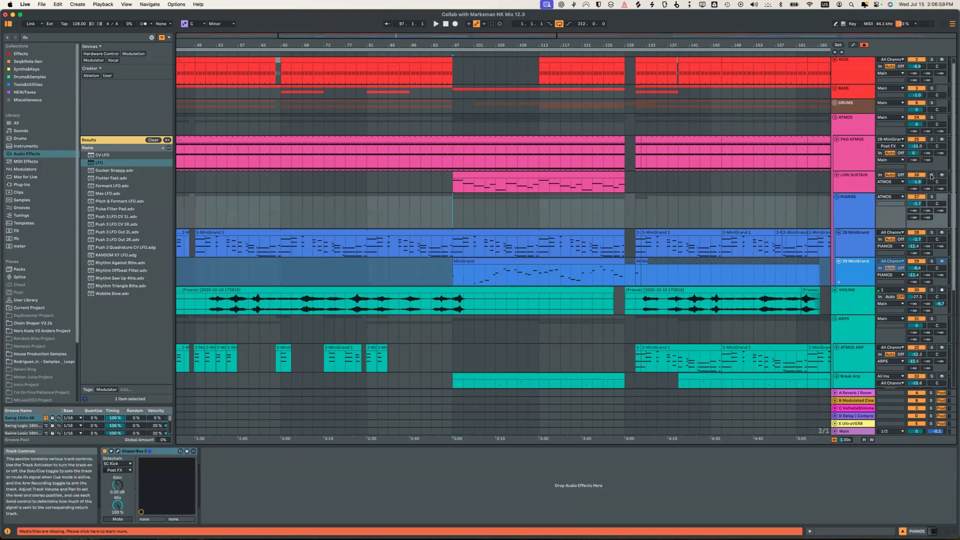
left_click(932, 118)
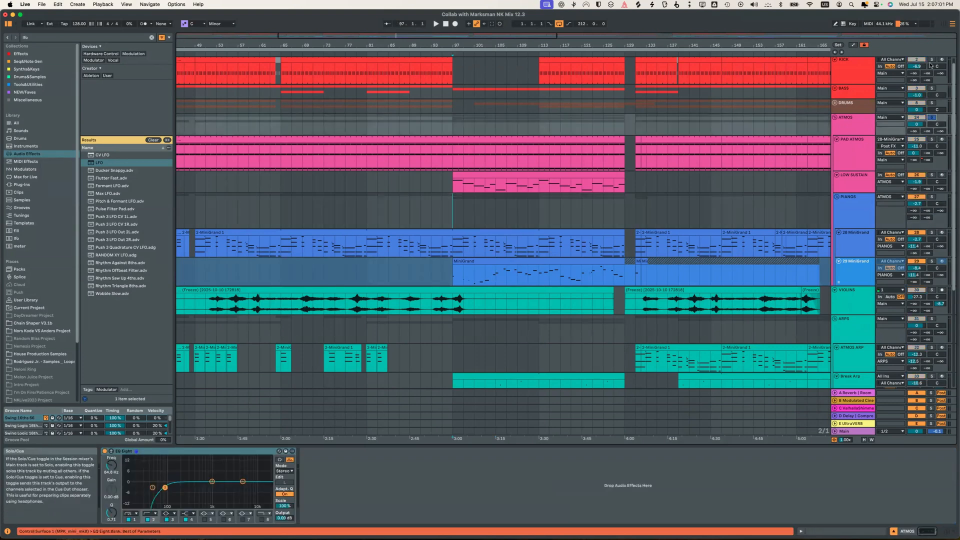
left_click(931, 103)
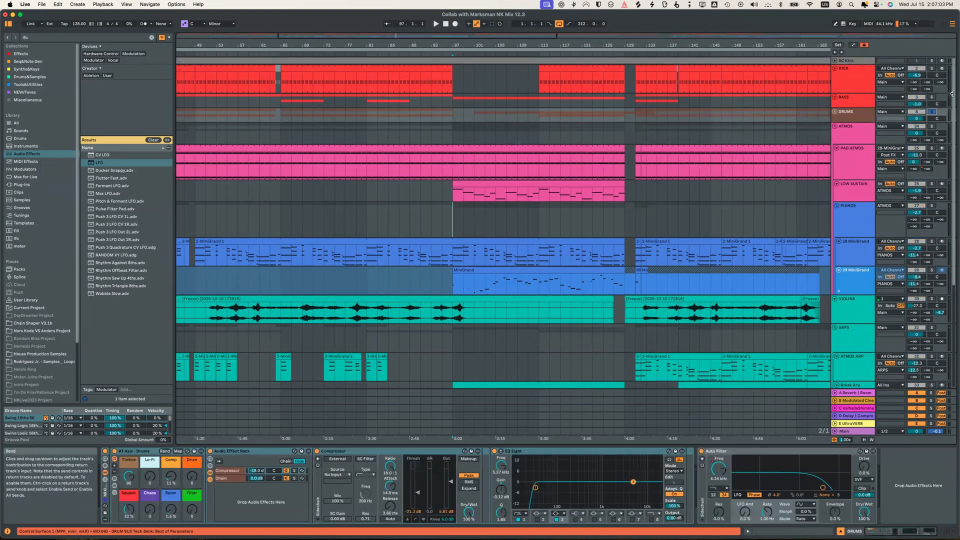
left_click(931, 126, "super")
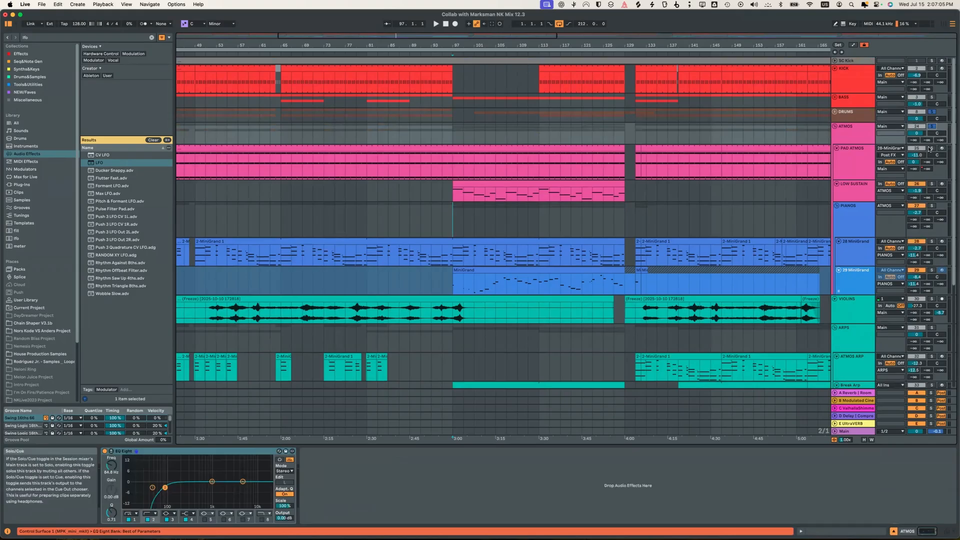
key("space")
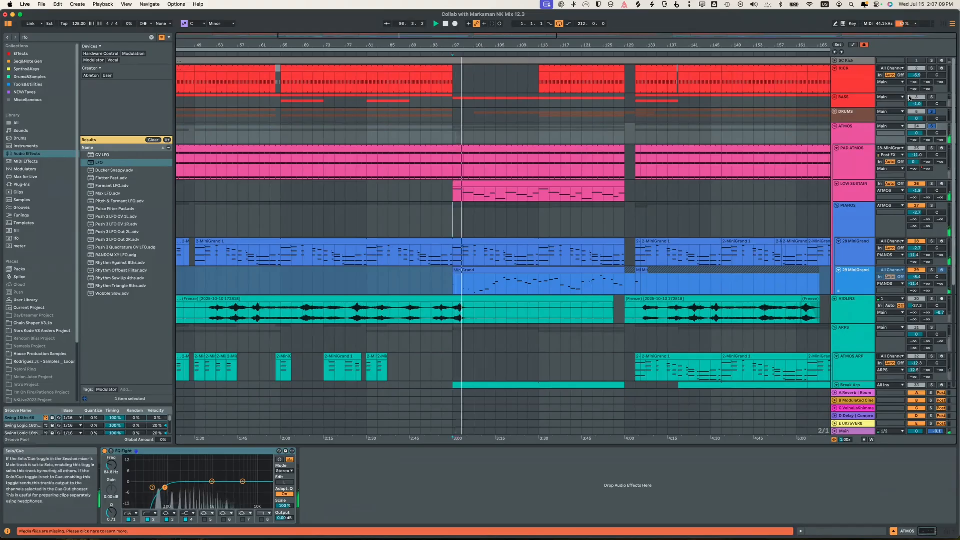
left_click(931, 148, "super")
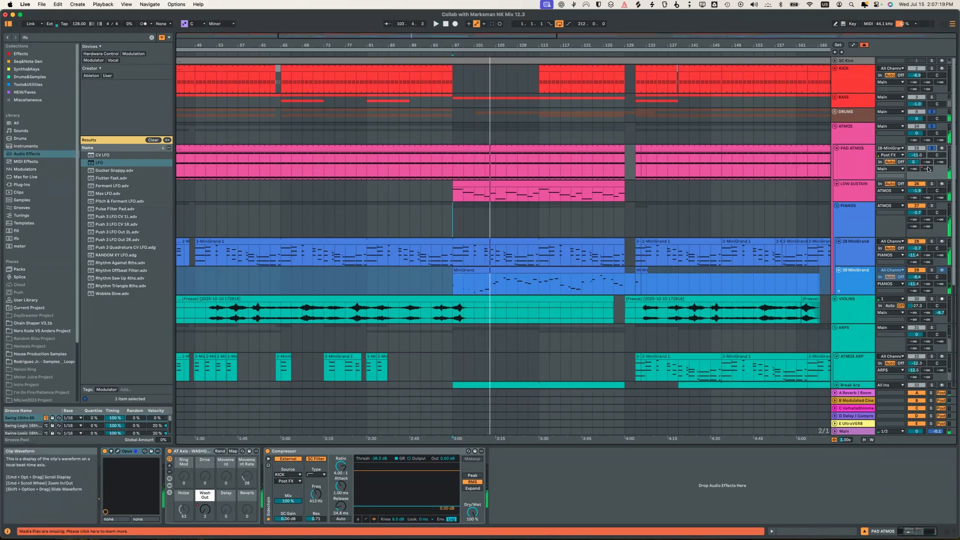
- Unfold the BASS group, solo the BREAK BASS track and play its first clip from bar 97
left_click(835, 97)
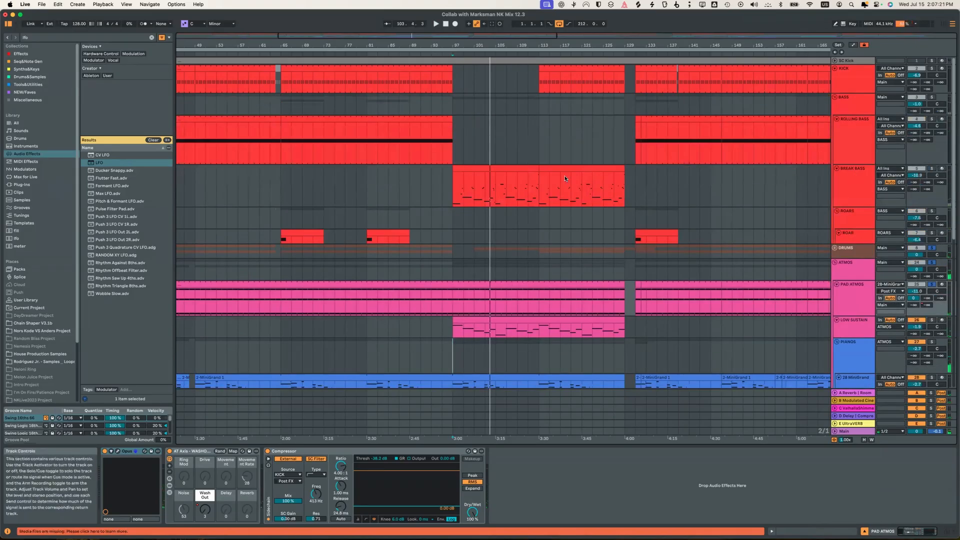
left_click(470, 168)
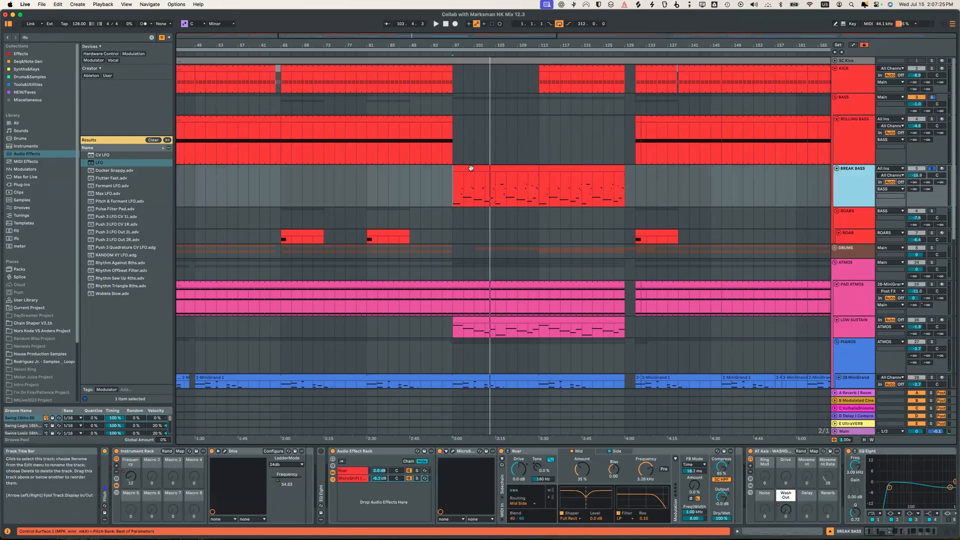
left_click(473, 169)
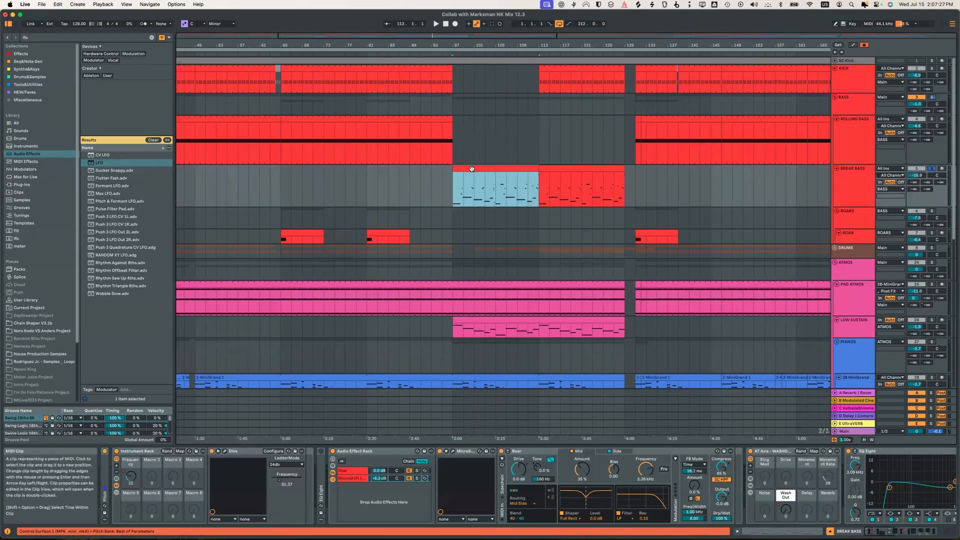
key("space")
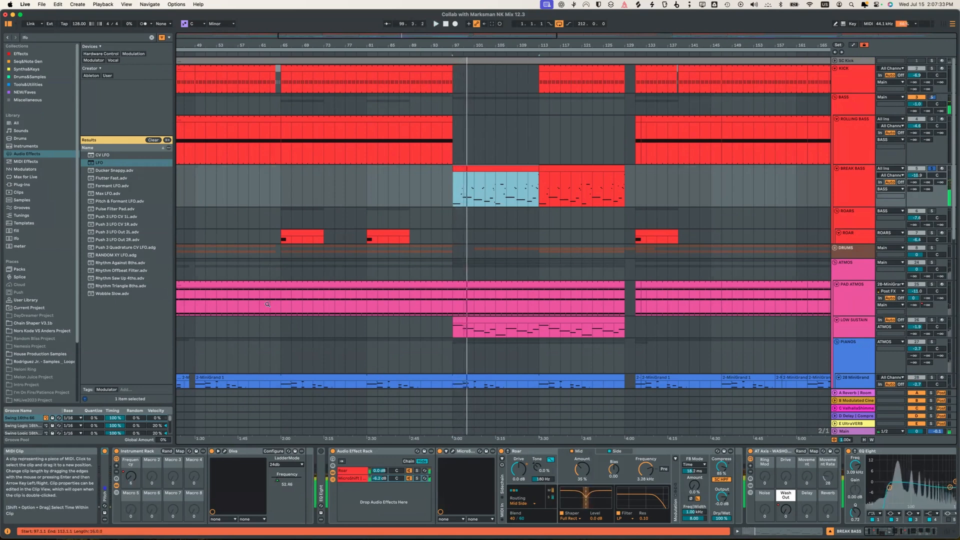
- Show the first BREAK BASS clip's notes in an enlarged note editor, with only the scale's notes displayed
key("shift+Tab")
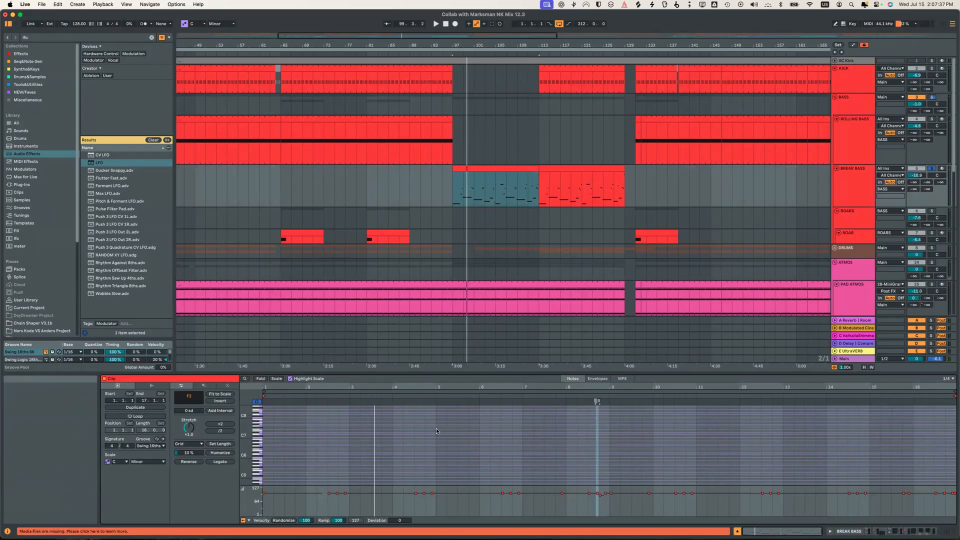
left_click_drag(436, 374, 436, 296)
key("g")
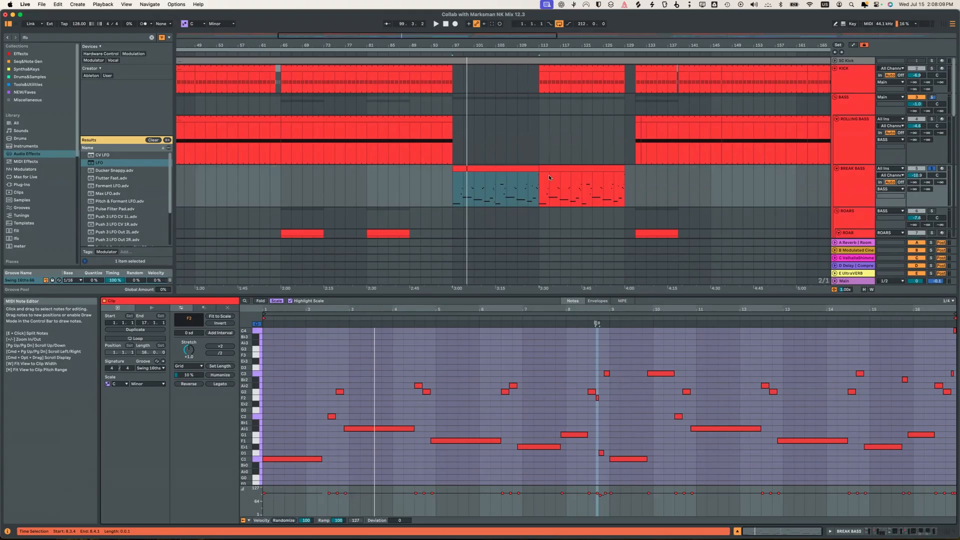
- Compare the notes of the two BREAK BASS clips and play the arrangement across their transition from bar 107
left_click(567, 175)
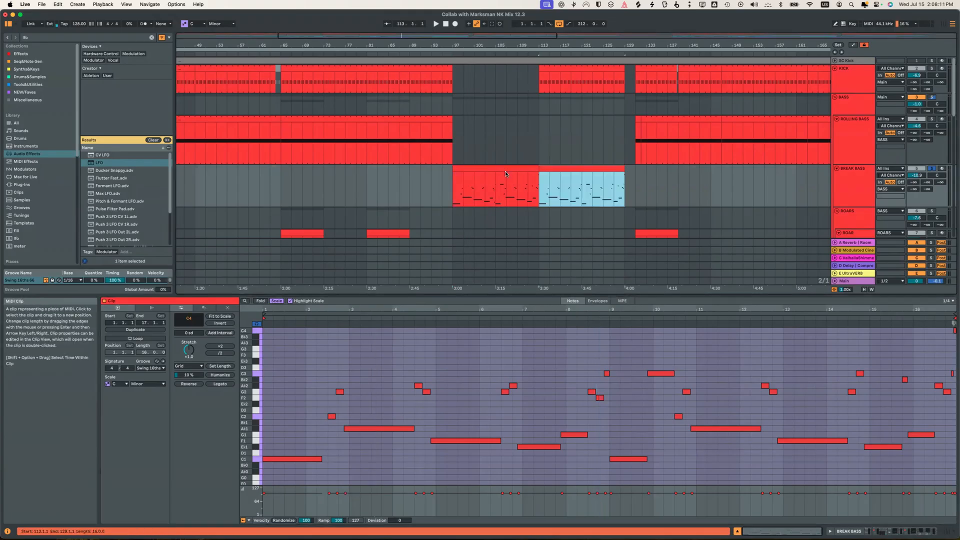
left_click(506, 172)
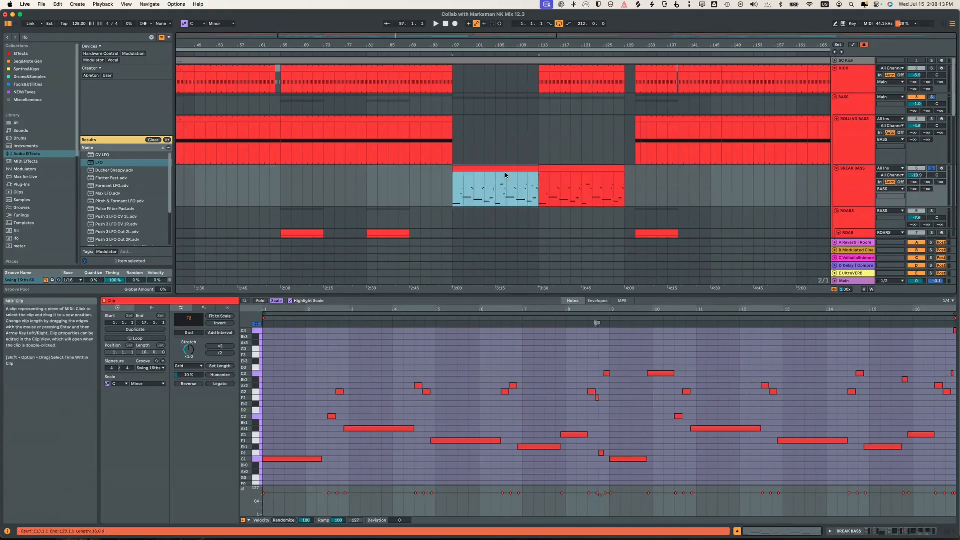
key("super+d")
left_click(506, 176)
left_click(561, 169)
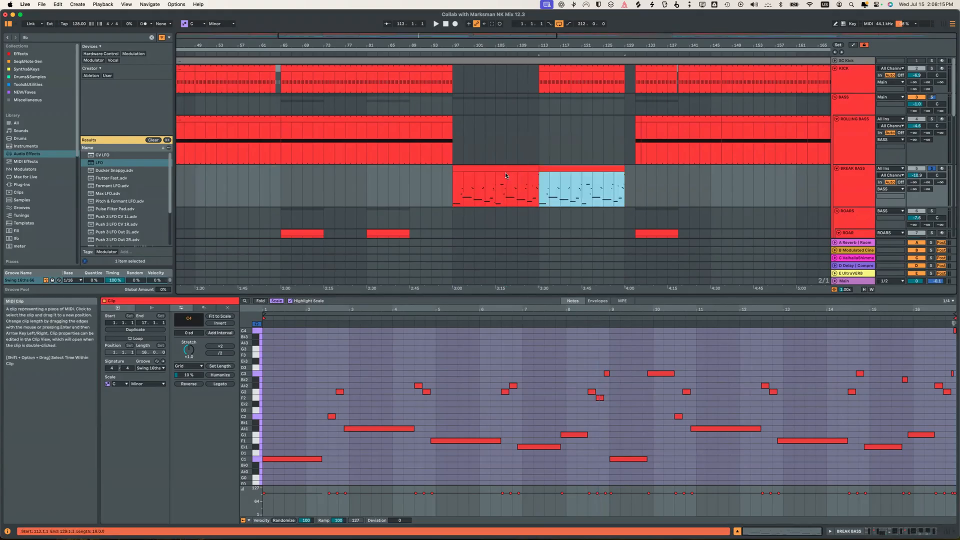
left_click(506, 176)
key("space")
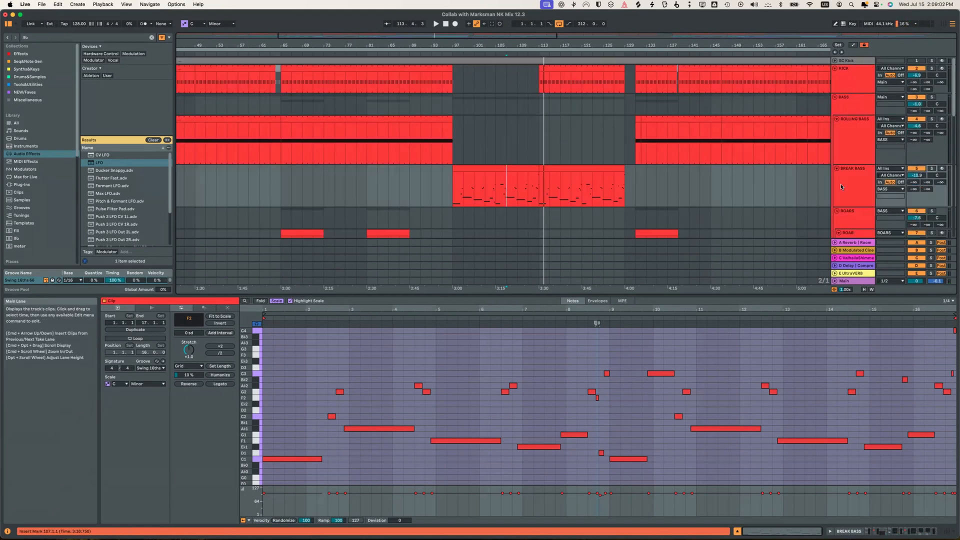
- Display the BREAK BASS device chain and the automation lanes, and play the soloed track from bar 97
left_click(841, 187)
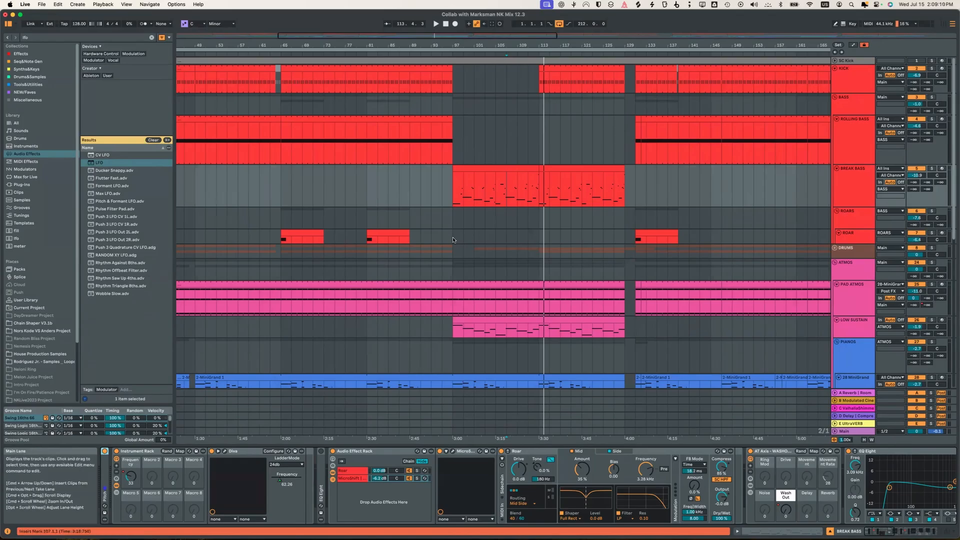
key("a")
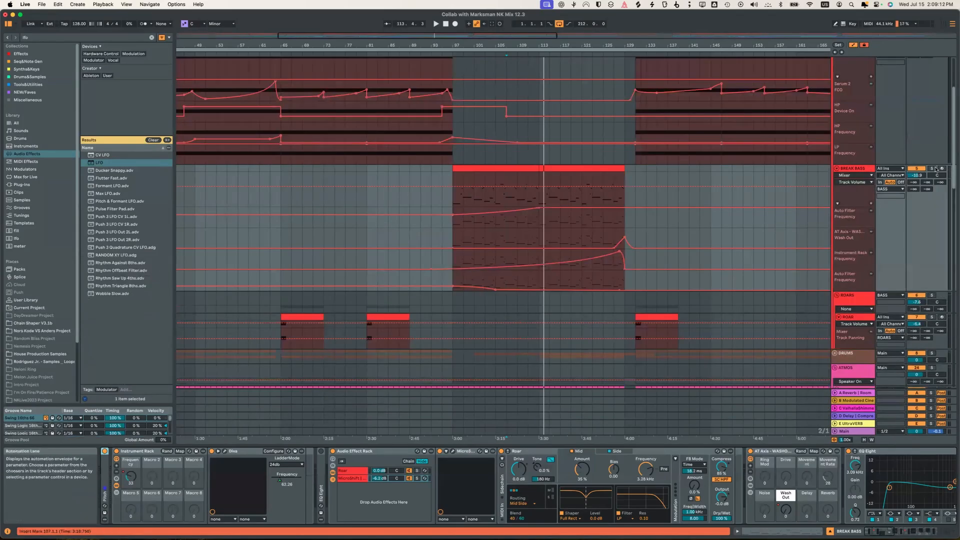
left_click(610, 241)
key("space")
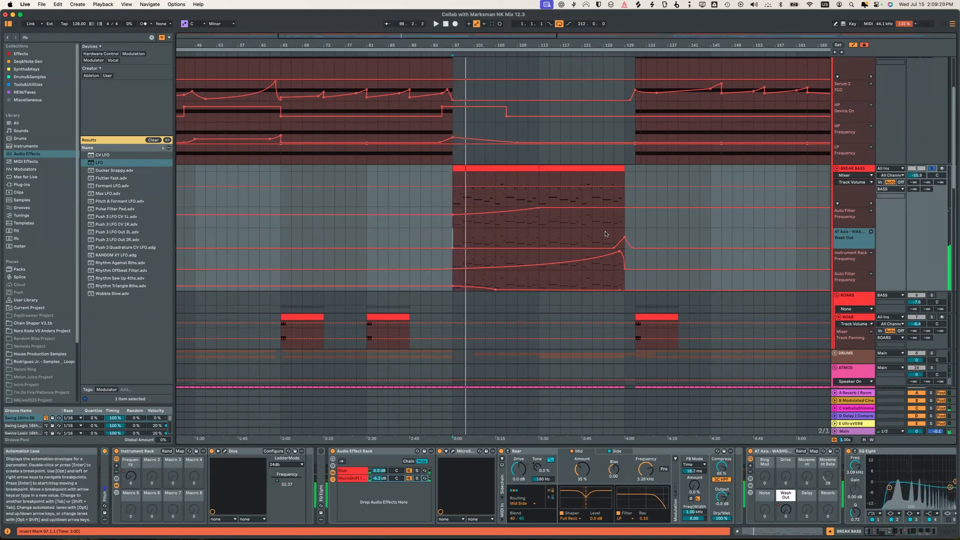
- Play the soloed BREAK BASS from bar 125 to hear its Wash Out automation at the end of the break
left_click(605, 233)
key("space")
left_click(605, 234)
key("space")
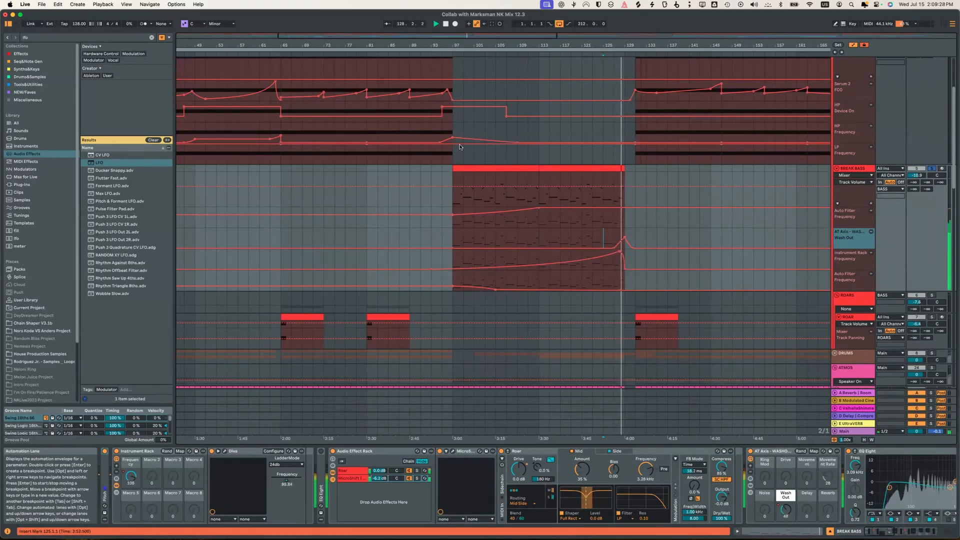
key("space")
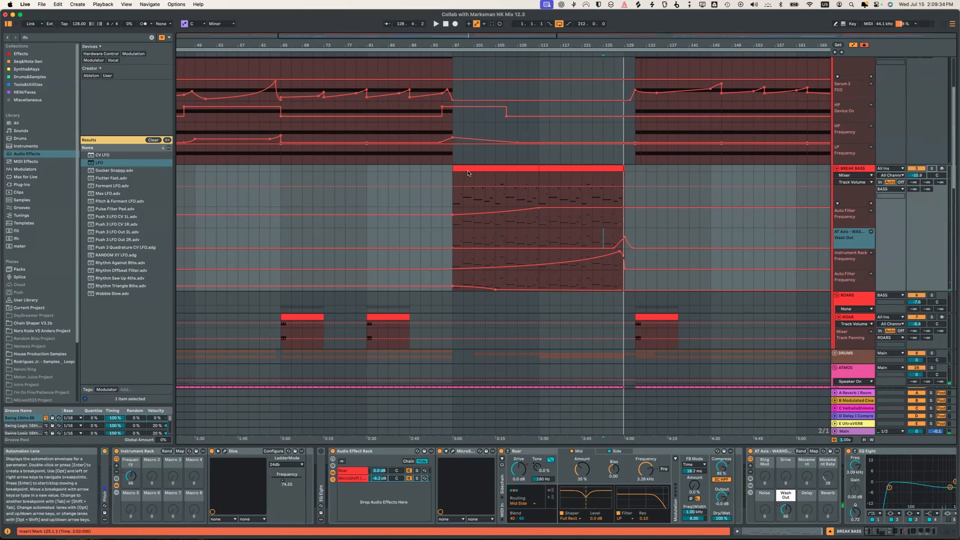
- Examine the automation lanes of the bass, pad, piano, violin and arp tracks through the latter part of the arrangement
scroll(468, 173, "down", 10)
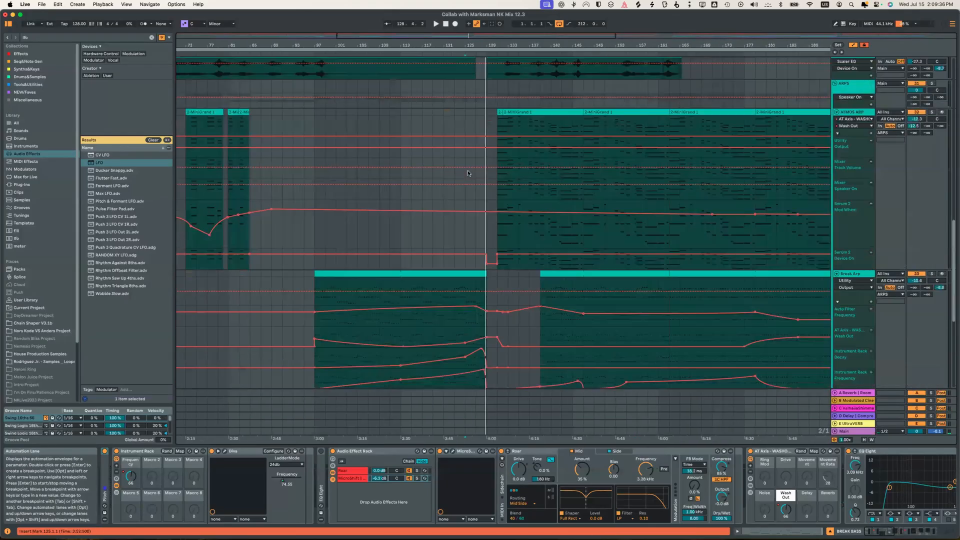
scroll(468, 173, "right", 10)
scroll(468, 173, "up", 10)
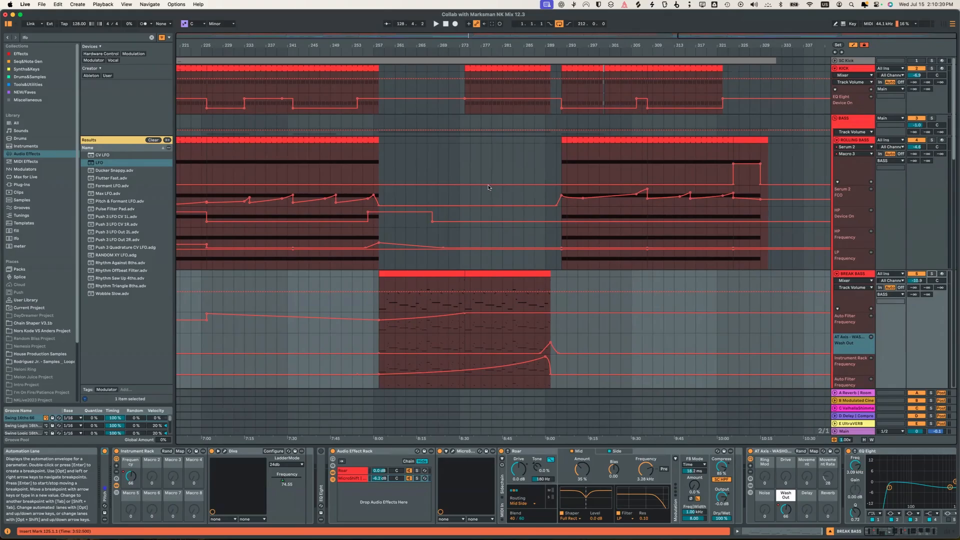
scroll(488, 188, "down", 5)
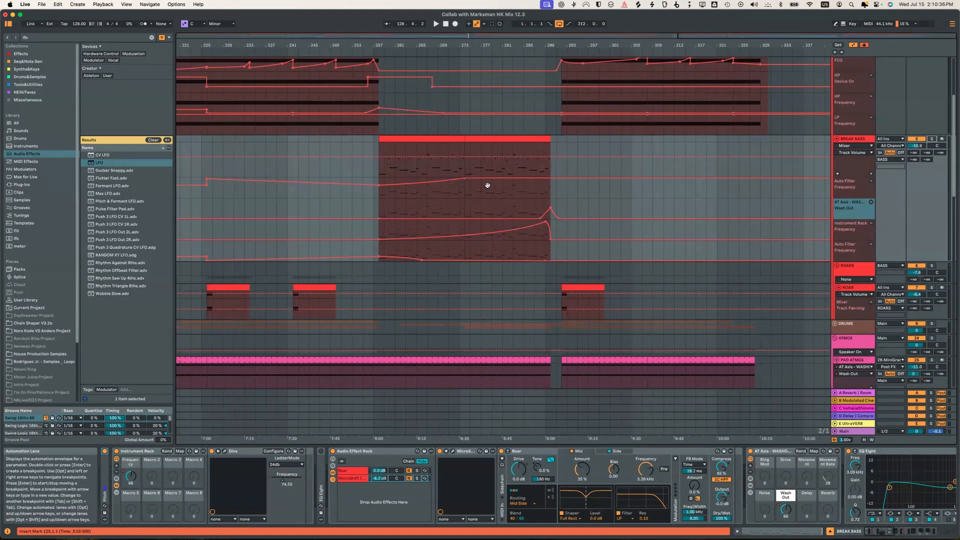
scroll(488, 185, "down", 5)
scroll(733, 222, "down", 4)
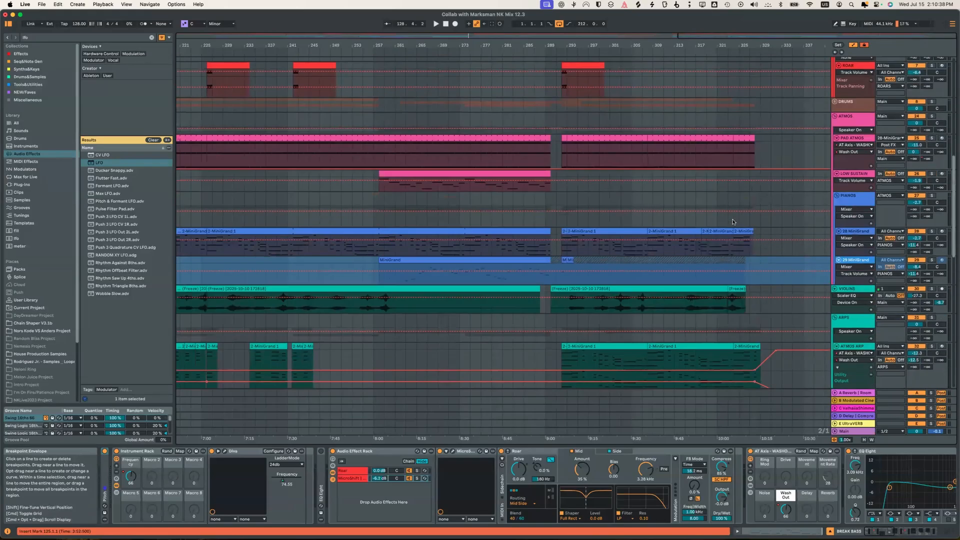
scroll(732, 222, "down", 1)
scroll(833, 216, "down", 2)
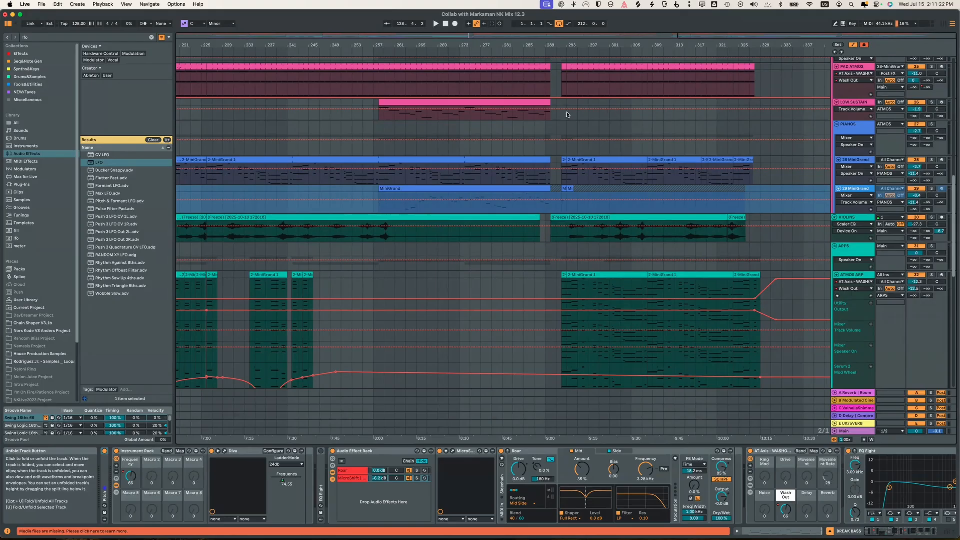
scroll(566, 112, "down", 5)
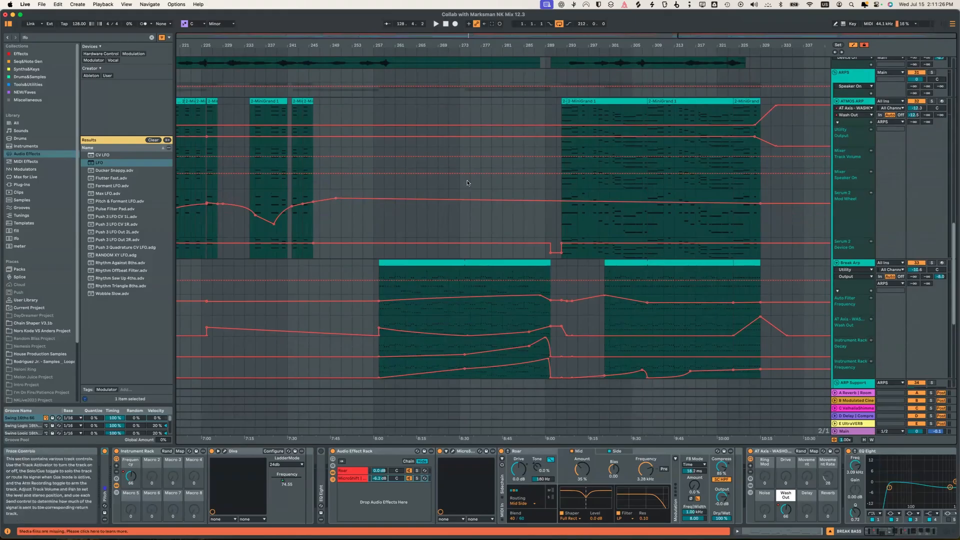
- Display the ATMOS ARP device chain, solo that track and play its first clip from bar 17
left_click(400, 170)
scroll(268, 125, "up", 1)
scroll(266, 129, "left", 3)
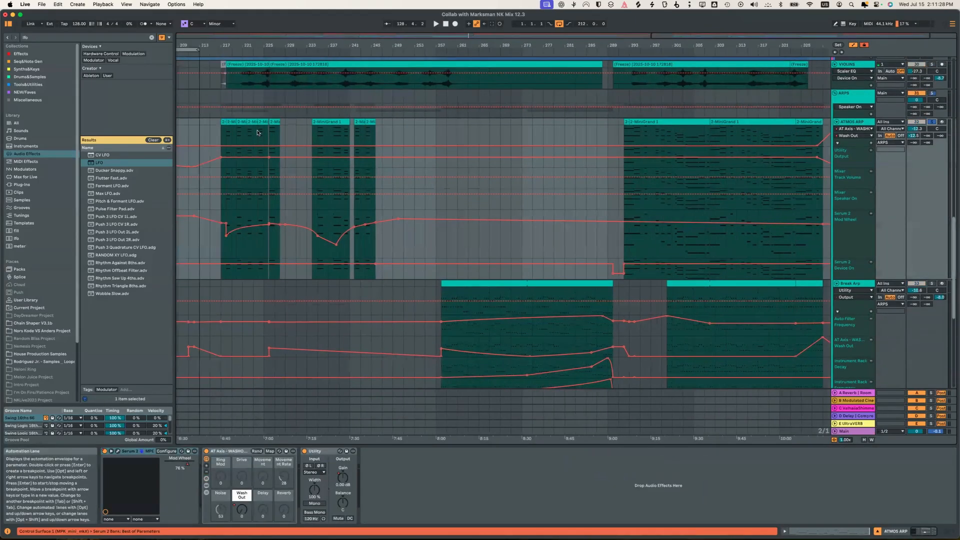
scroll(261, 130, "left", 20)
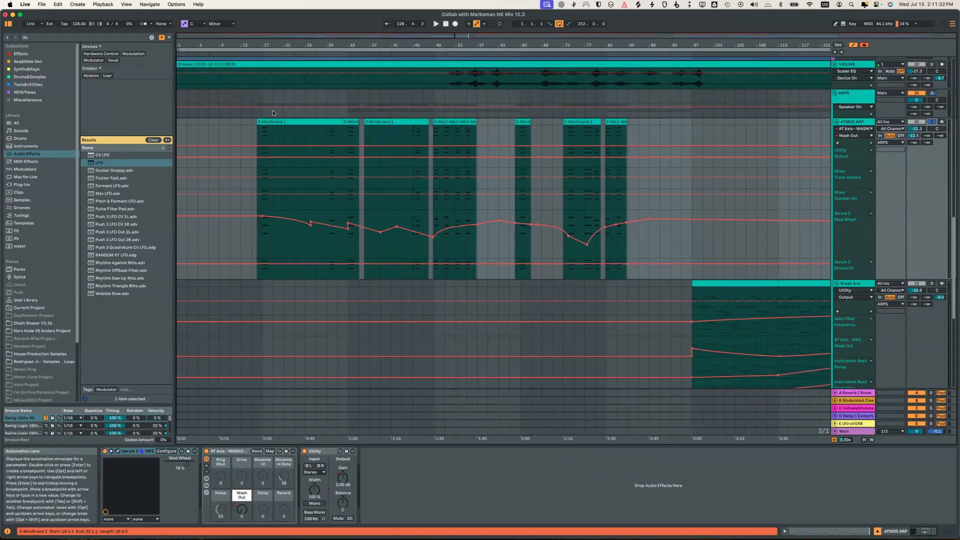
key("Left")
key("Right")
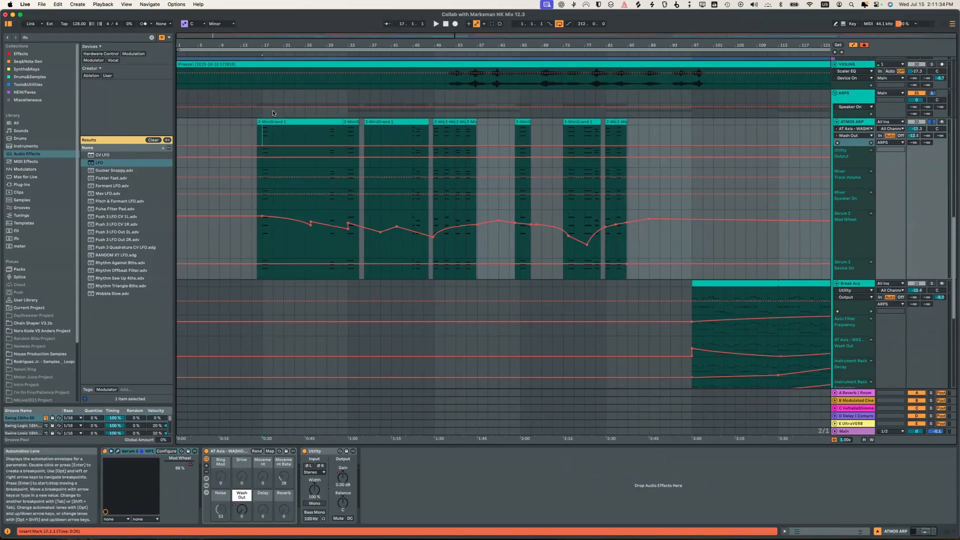
key("space")
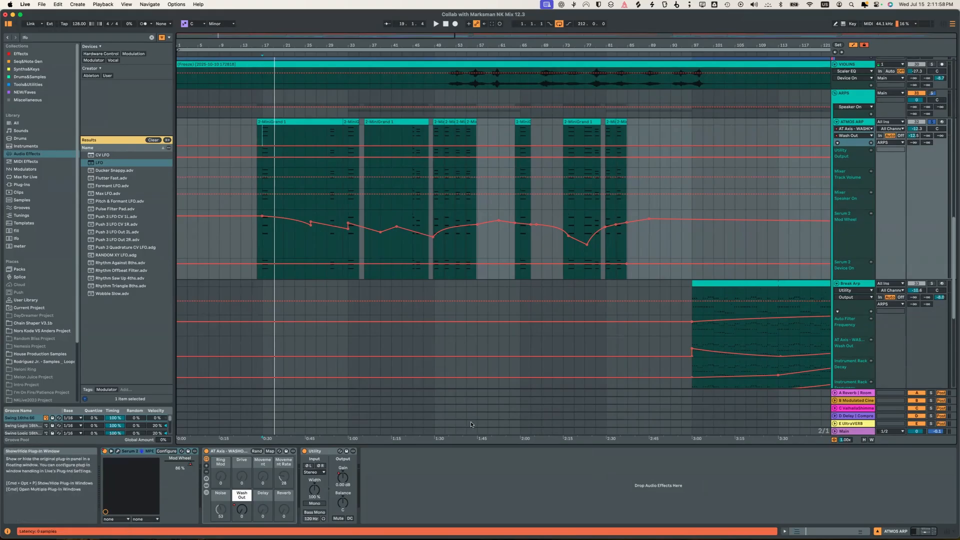
- Open the ATMOS ARP track's Serum 2 instrument, show its arpeggiator settings and play the part from bar 17
key("super+alt+p")
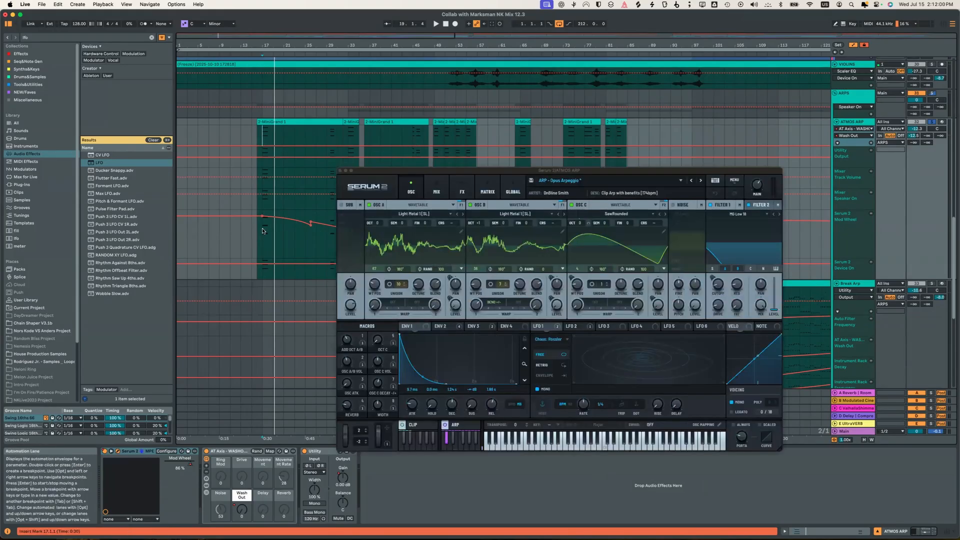
key("space")
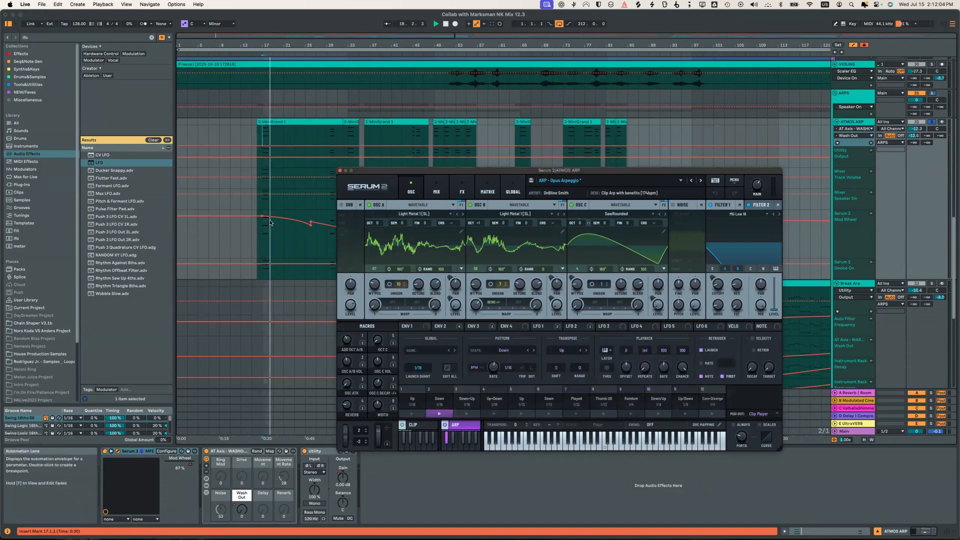
key("space")
key("space")
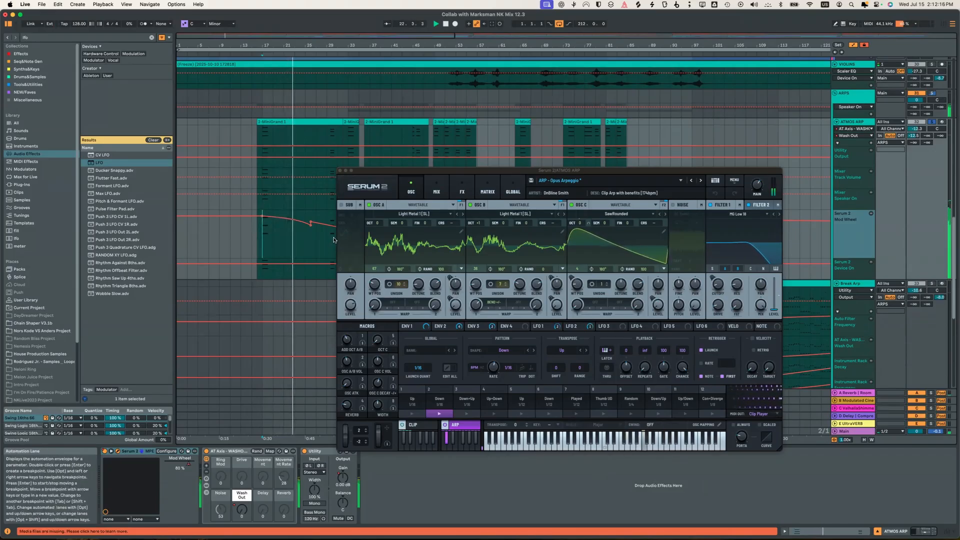
- Hide the Serum 2 window and play the ATMOS ARP from bars 29 and 33 to hear its Mod Wheel automation
key("super+alt+p")
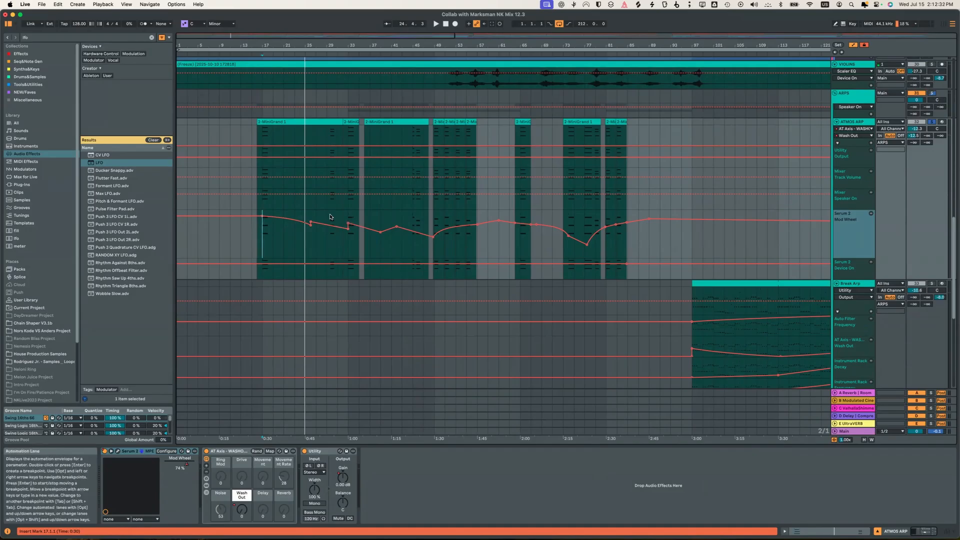
left_click(329, 216)
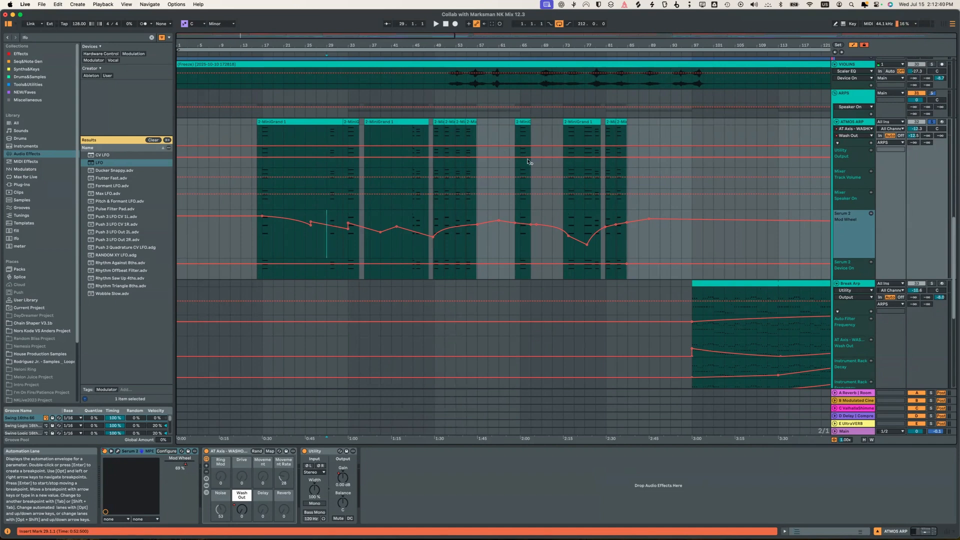
left_click_drag(332, 45, 334, 60)
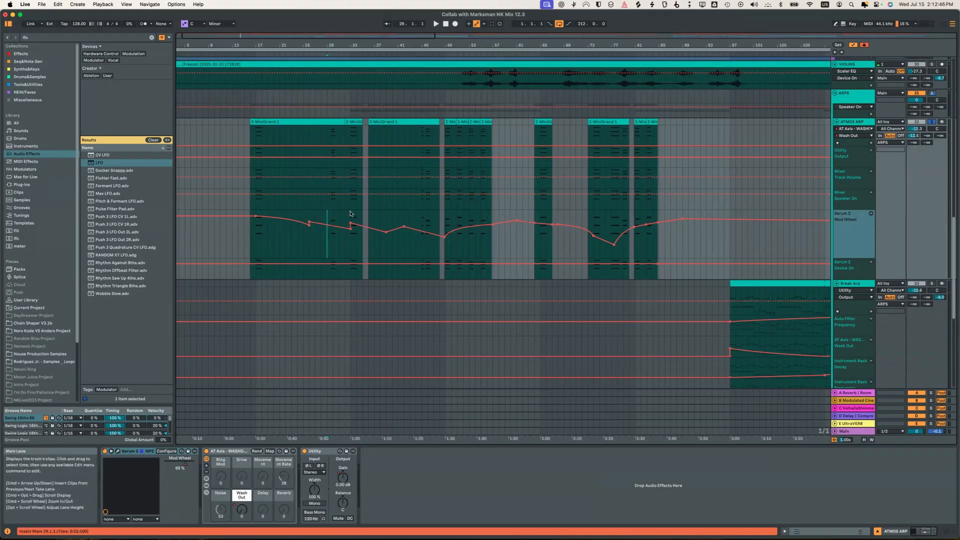
key("space")
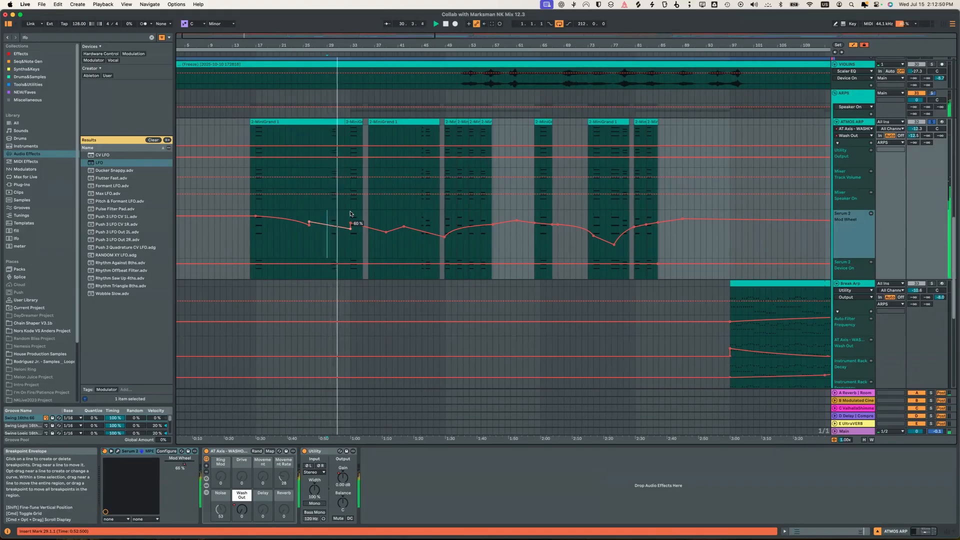
left_click(350, 214)
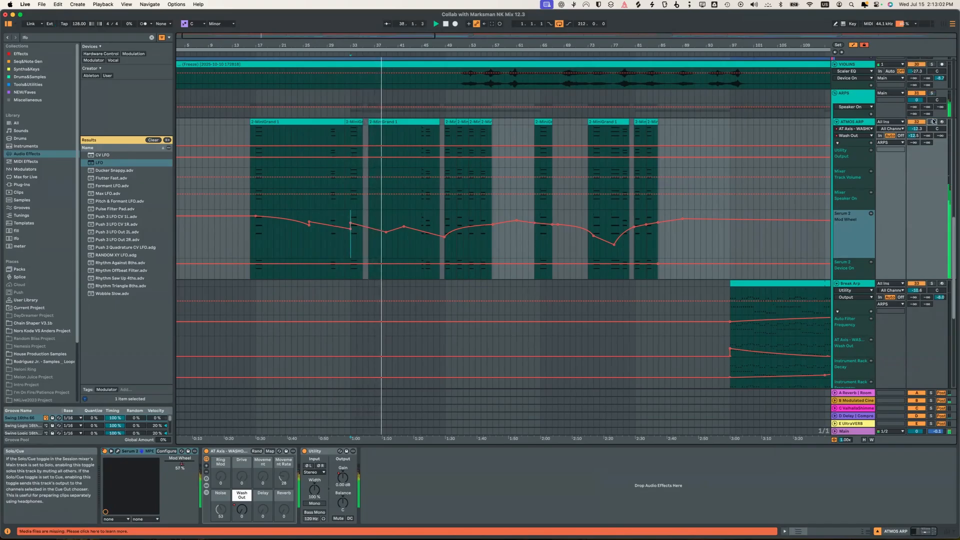
- Play the arrangement from bar 45 to hear the ATMOS ARP's Mod Wheel automation at the end of its second clip
left_click(426, 208)
left_click(440, 200)
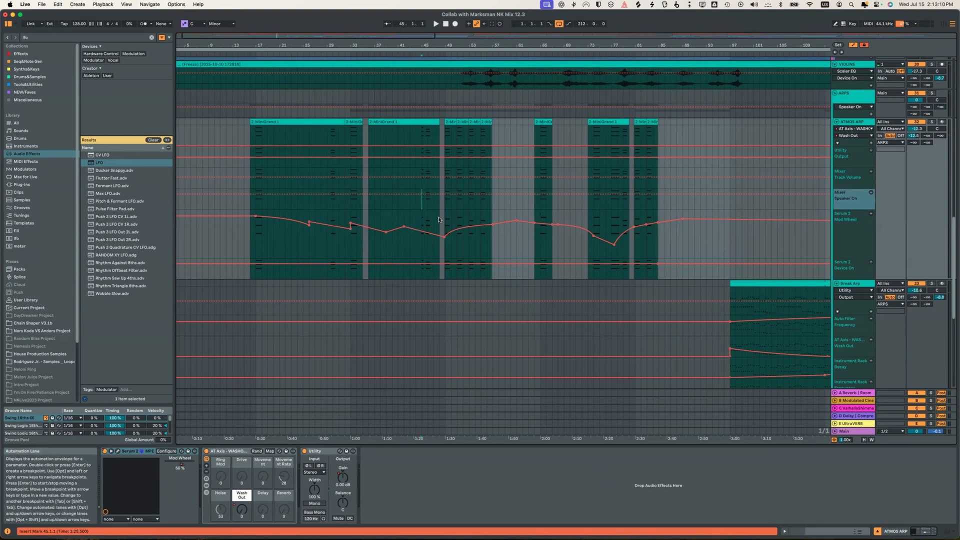
key("space")
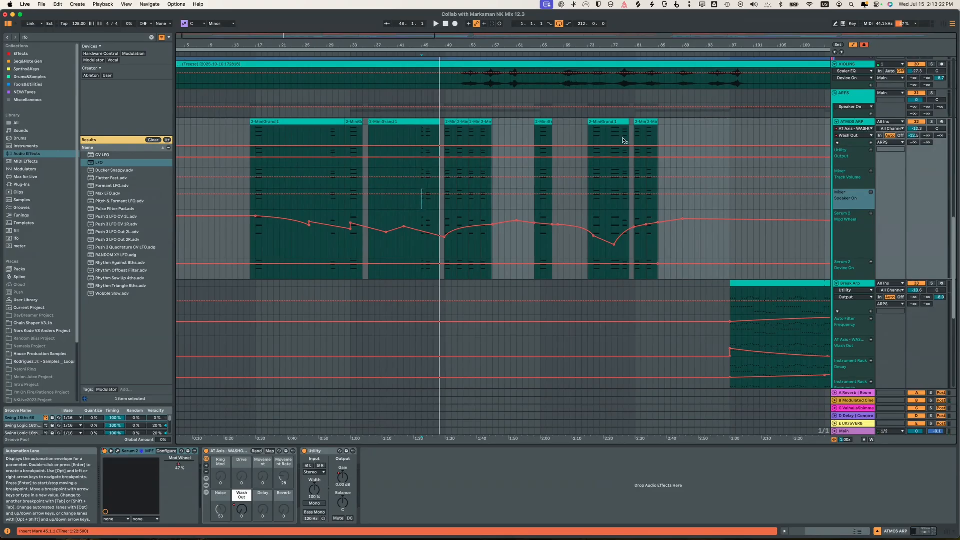
- Examine the clips and automation lanes of the ATMOS ARP and Break Arp tracks across the whole arrangement
scroll(358, 122, "down", 1)
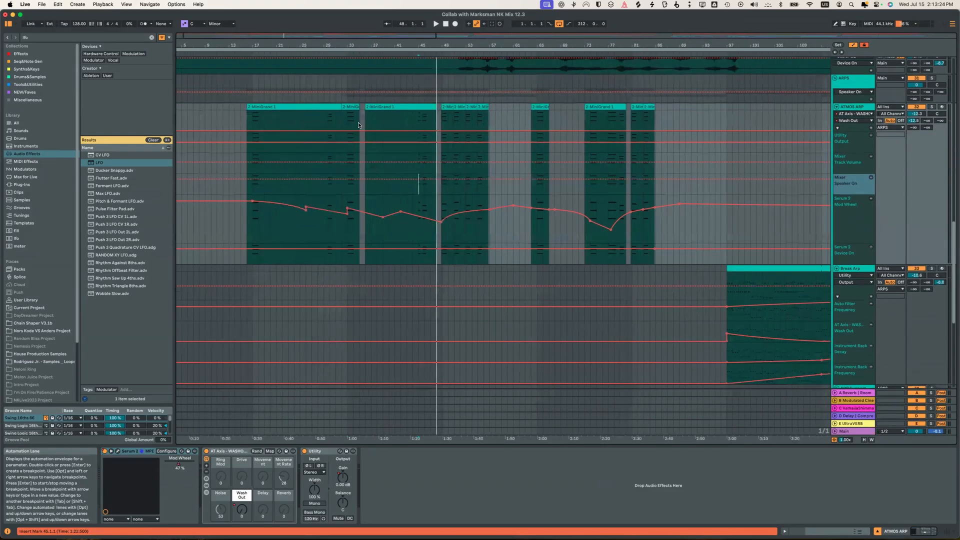
scroll(362, 124, "right", 10)
scroll(361, 124, "left", 10)
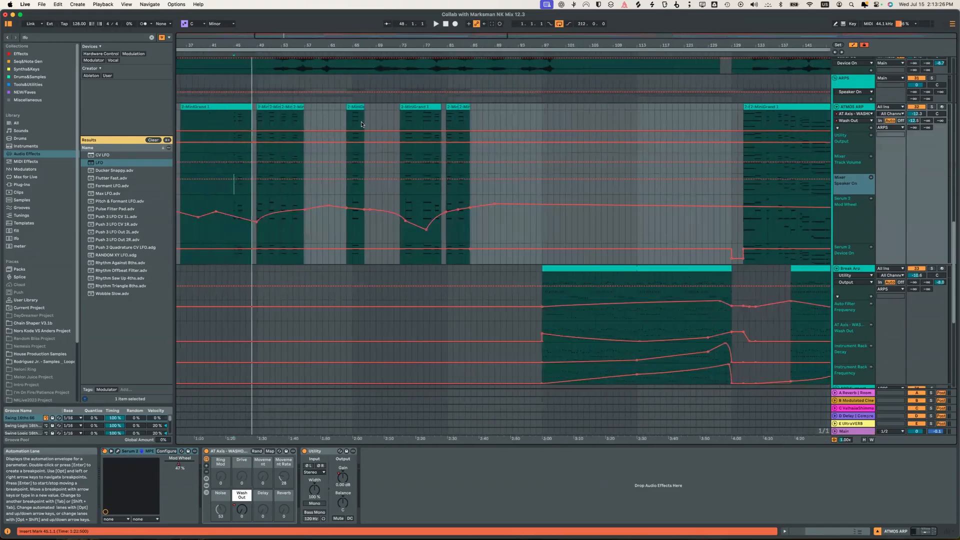
scroll(477, 78, "right", 12)
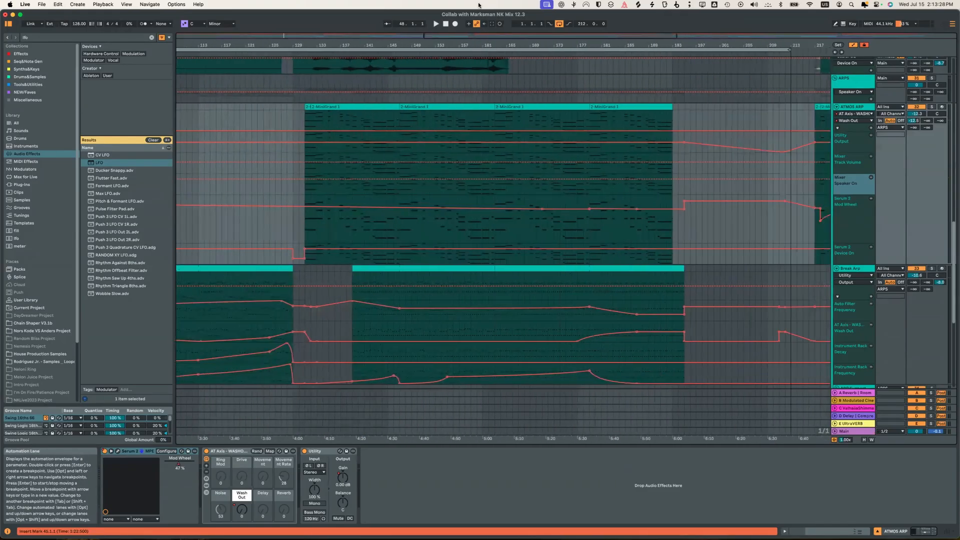
scroll(479, 78, "left", 12)
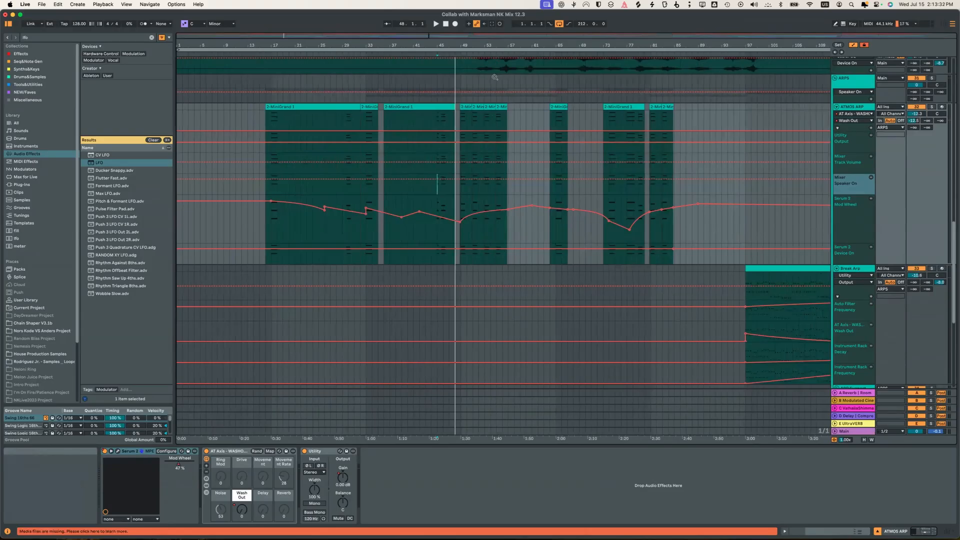
scroll(493, 80, "down", 5)
scroll(494, 79, "down", 2)
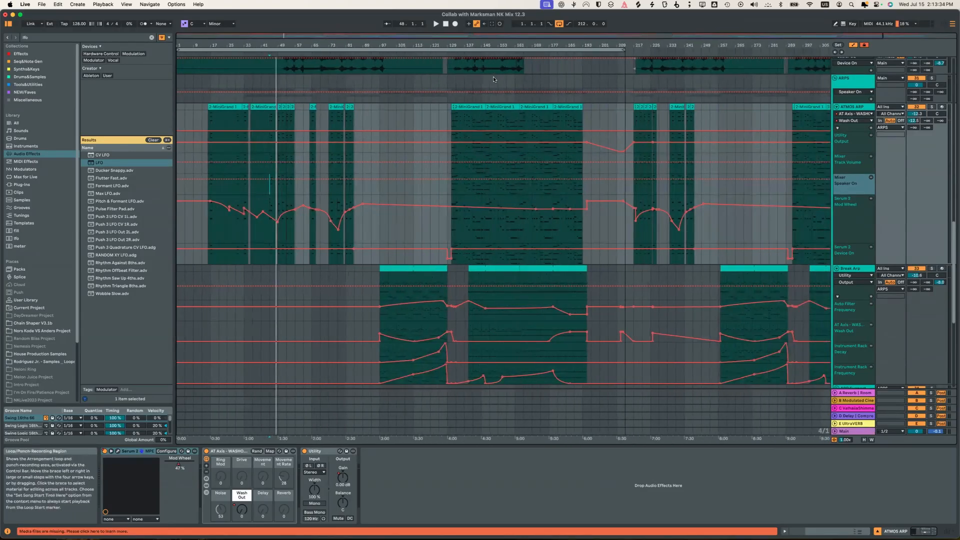
scroll(347, 106, "up", 5)
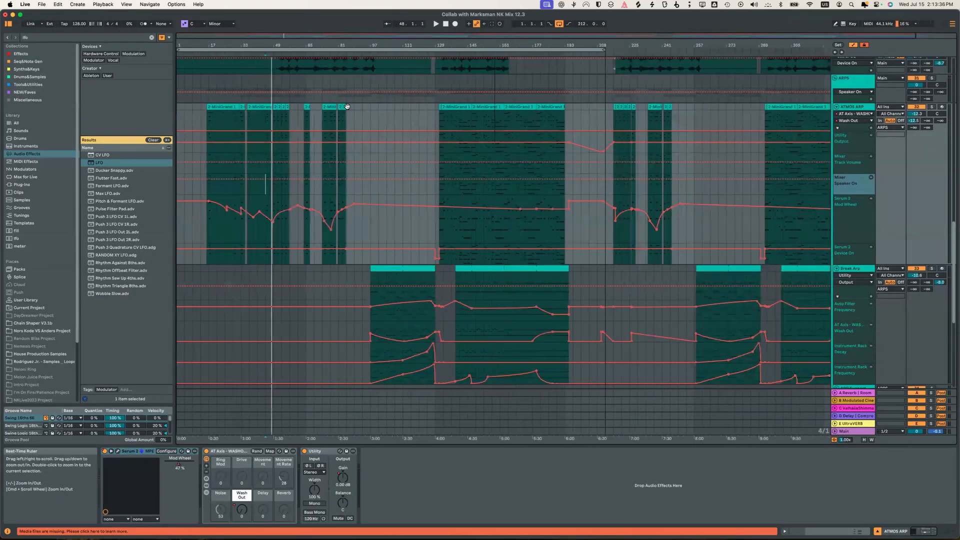
scroll(347, 106, "up", 1)
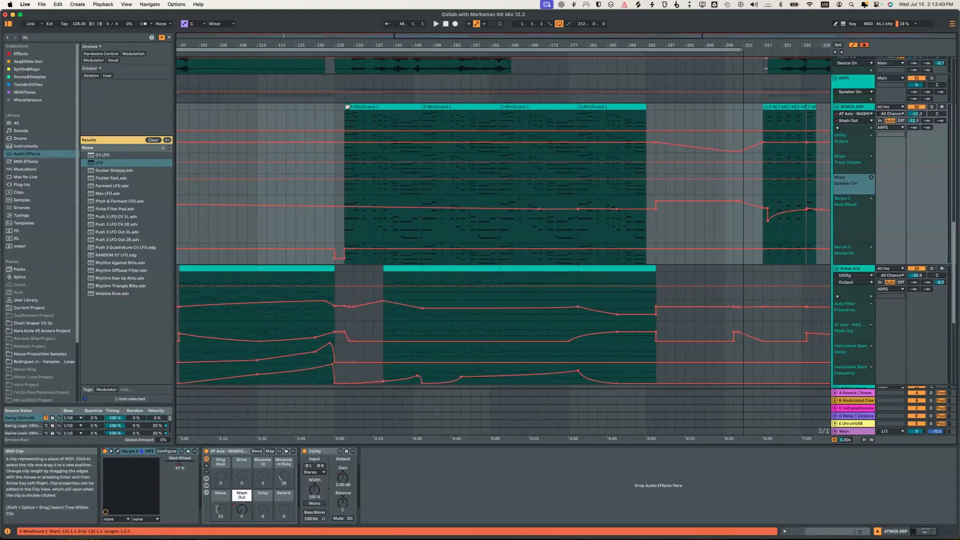
- Play the ATMOS ARP part from its clip at bar 131 and toggle the track's solo
key("space")
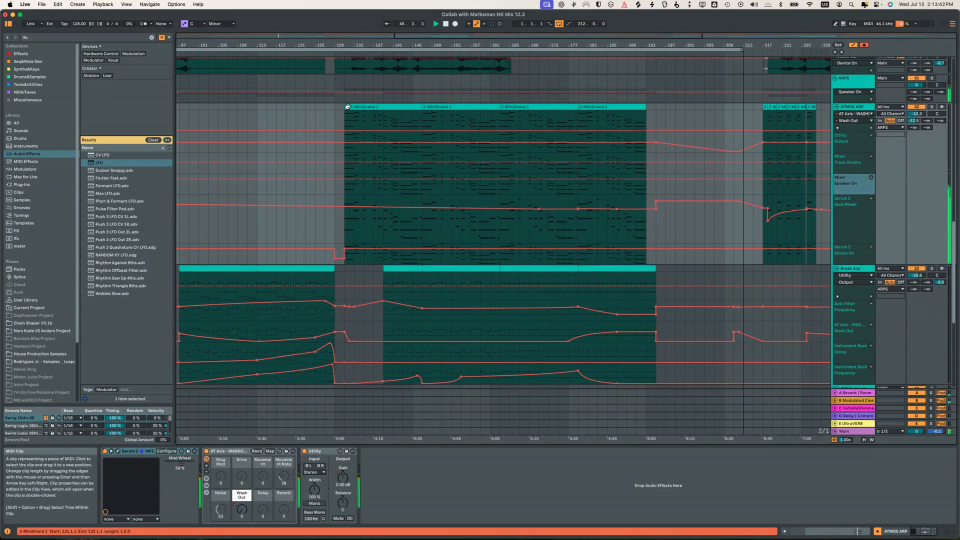
left_click(347, 107)
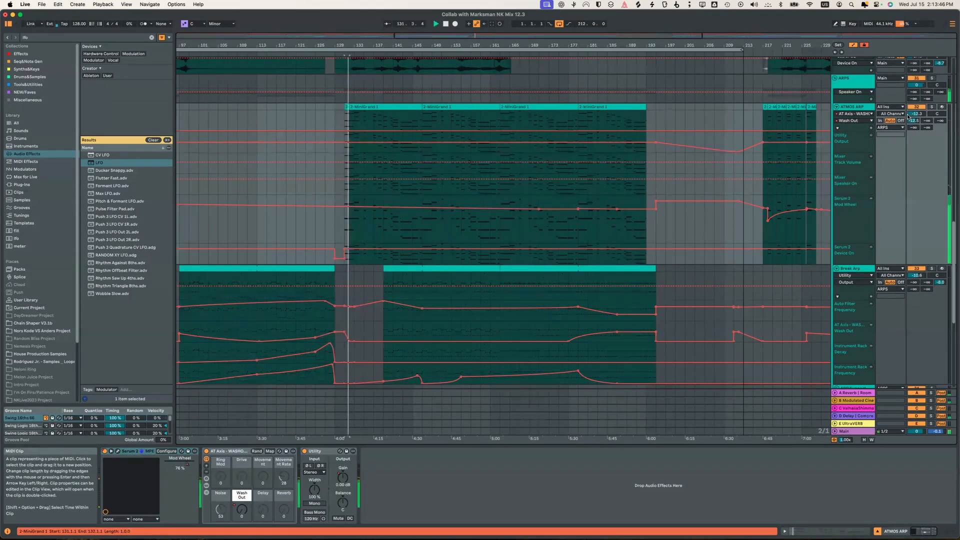
left_click(932, 107)
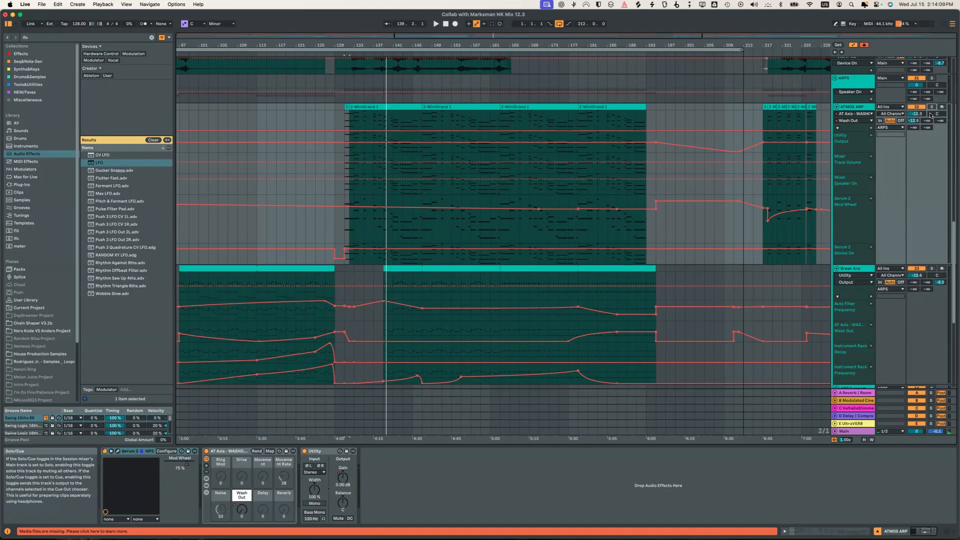
- Fold the ATMOS ARP track, solo the Break Arp track and open the notes of its first clip at bar 97
key("u")
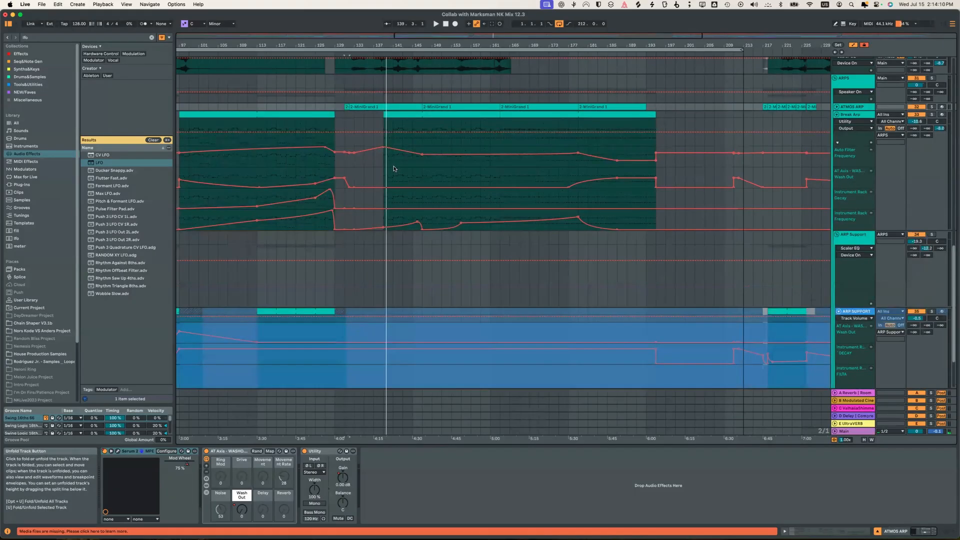
left_click(670, 114)
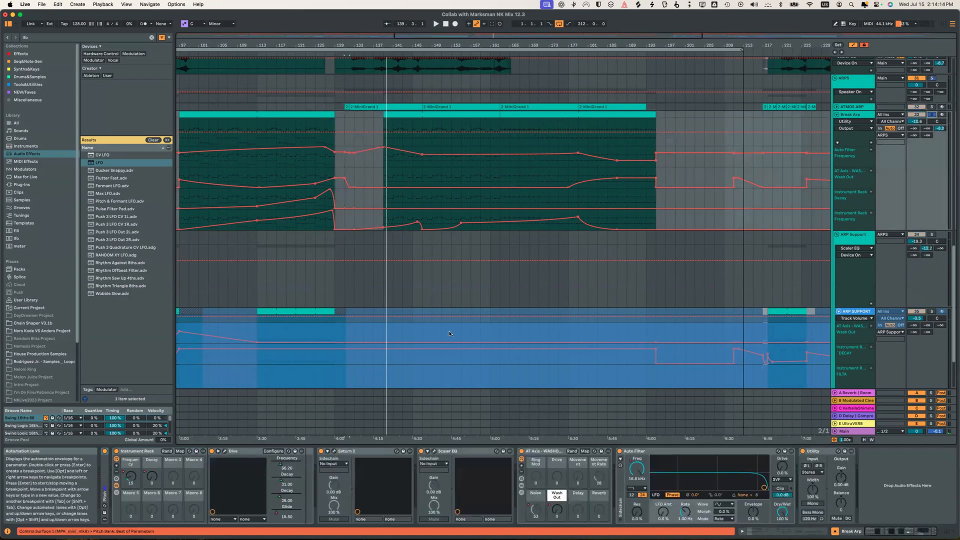
scroll(653, 184, "left", 15)
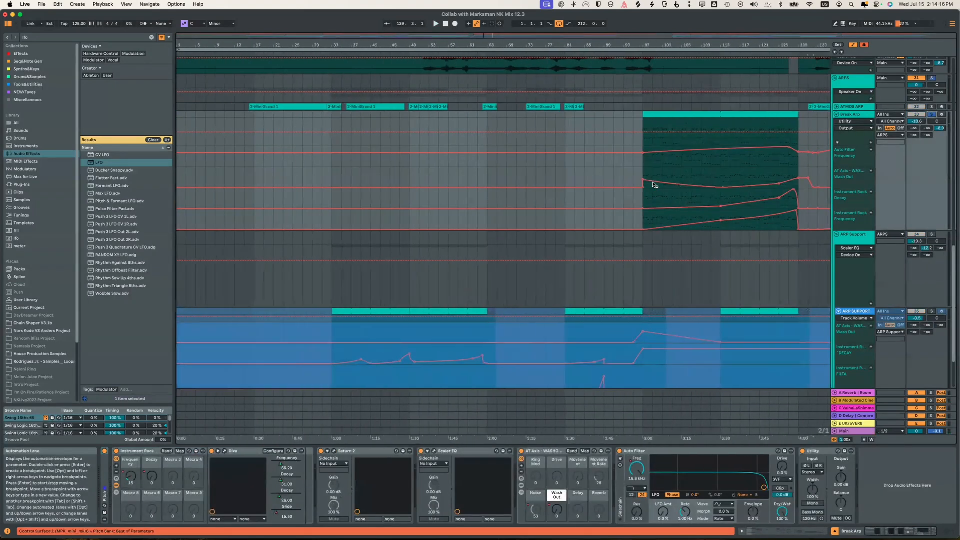
double_click(685, 132)
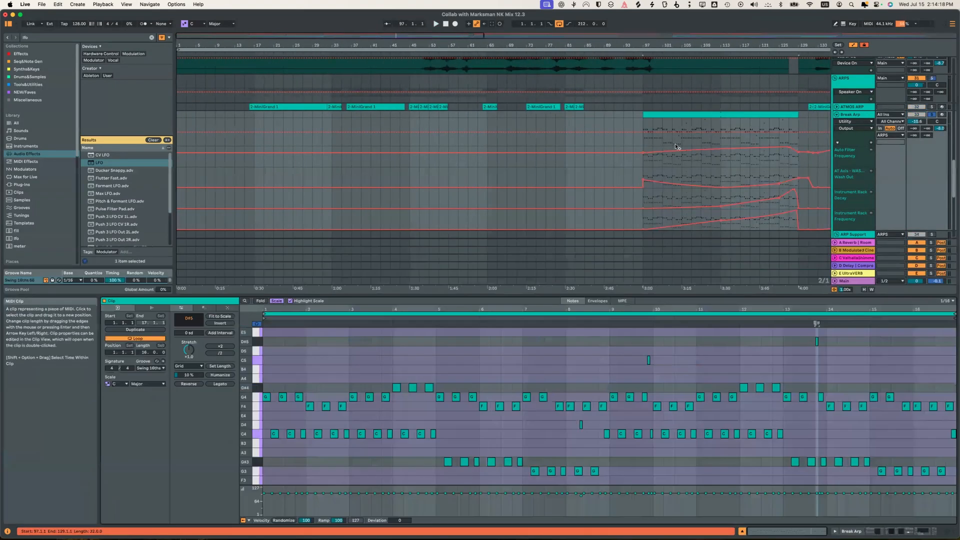
- Play the soloed Break Arp clip from bar 97 while viewing its notes
left_click(680, 120)
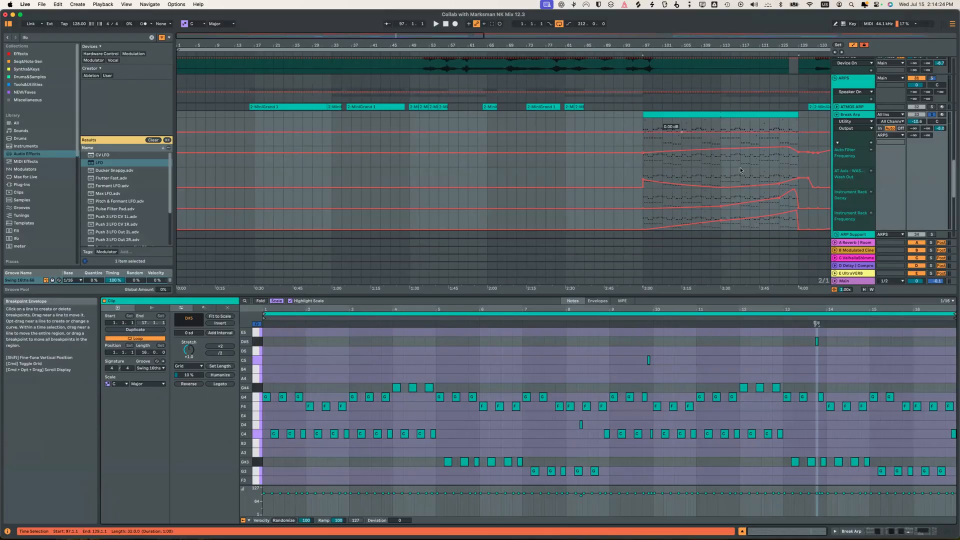
key("space")
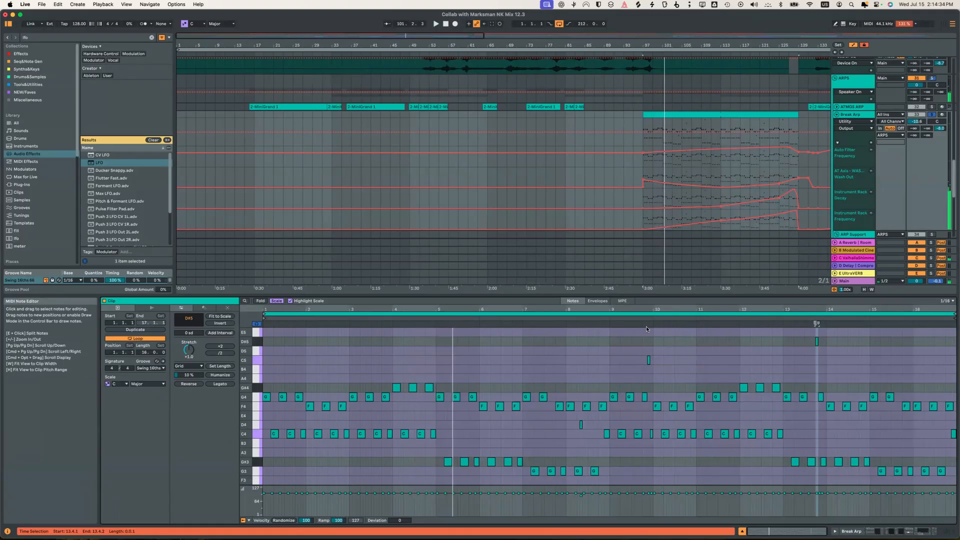
left_click(544, 318)
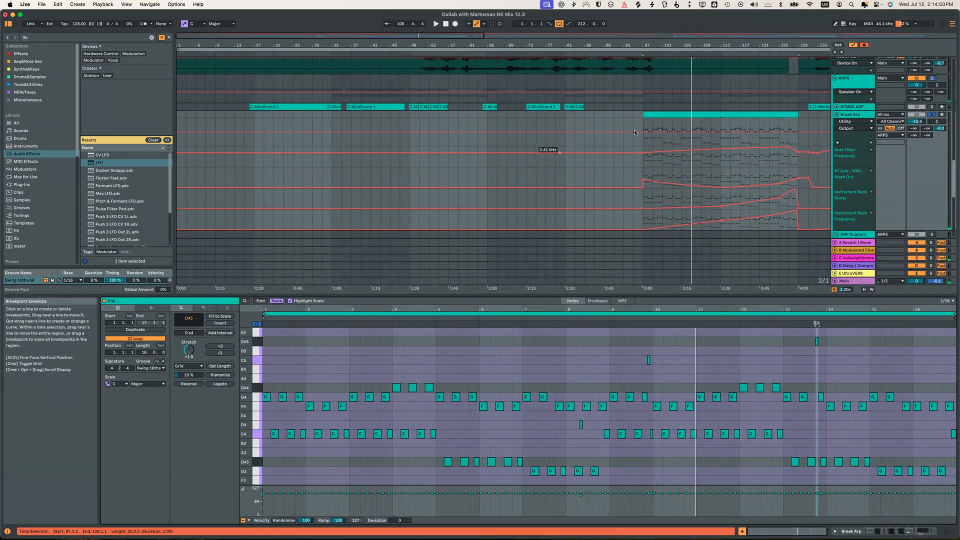
- Play the Break Arp from bars 97 and 123 to hear its automation, and inspect the lanes through the following clip
scroll(633, 178, "right", 5)
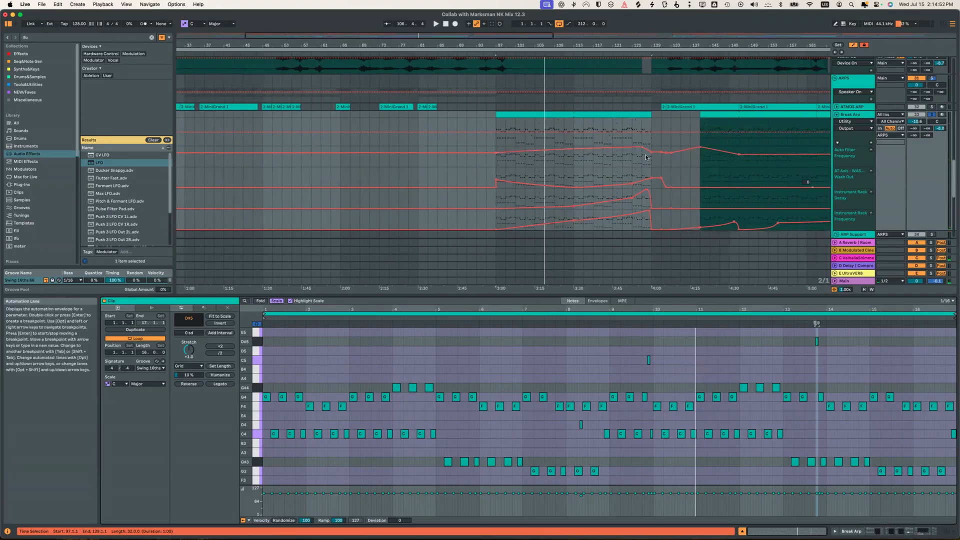
scroll(646, 157, "down", 3)
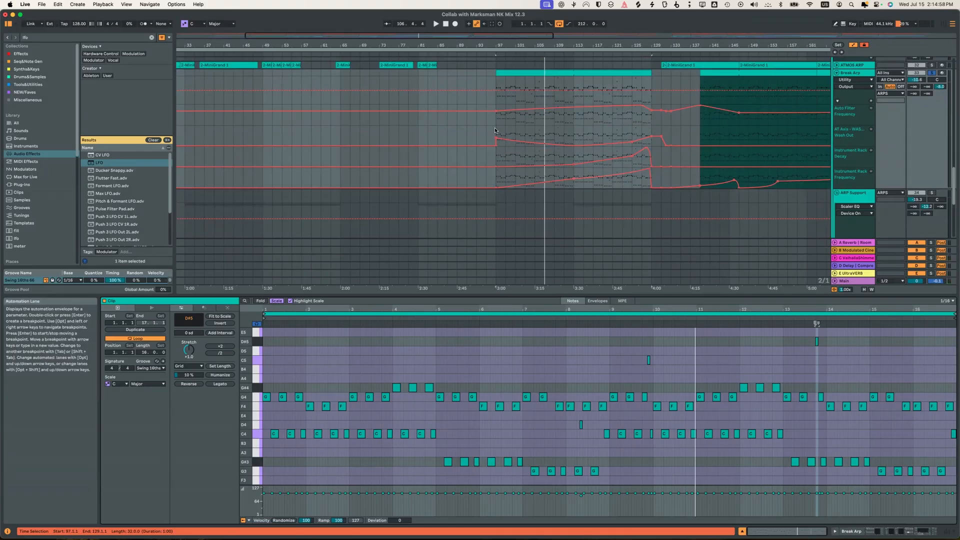
left_click(623, 133)
key("space")
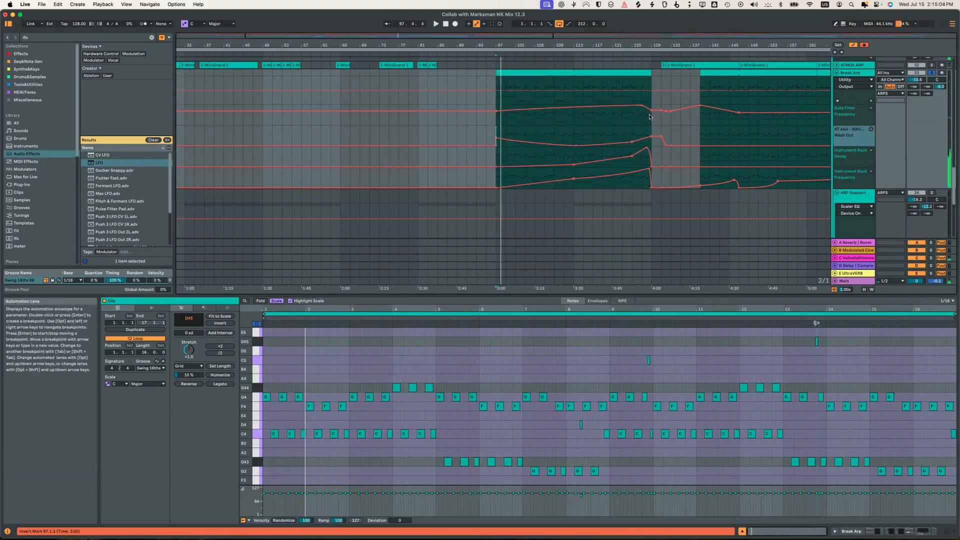
key("space")
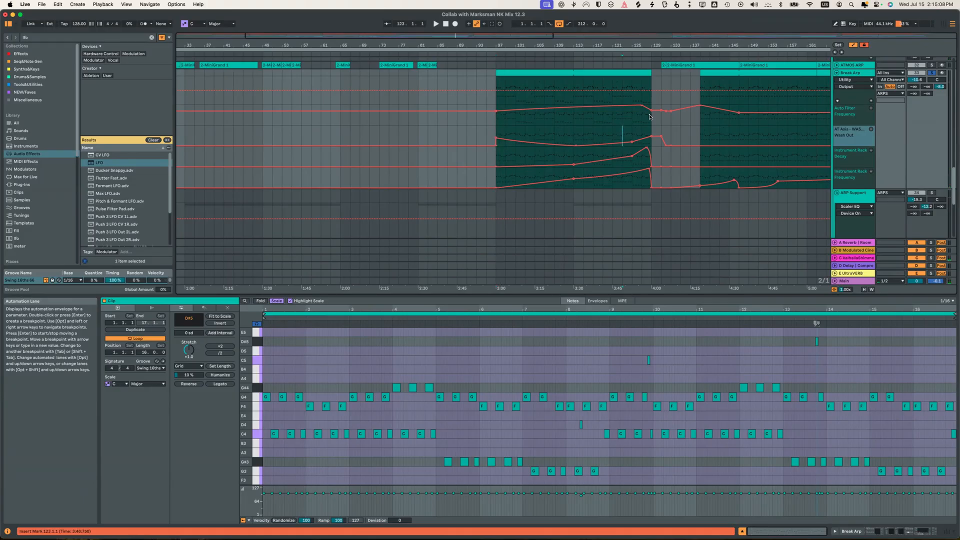
key("space")
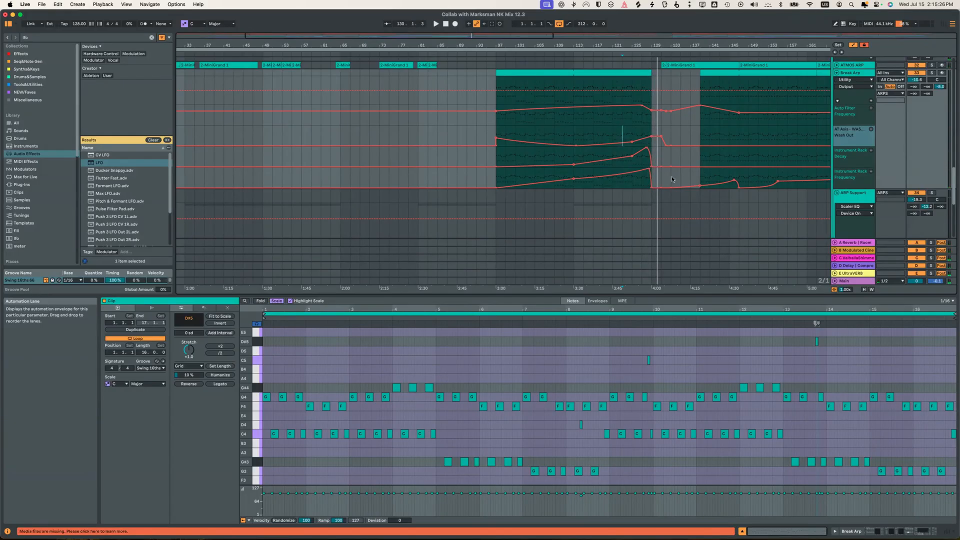
scroll(769, 85, "right", 5)
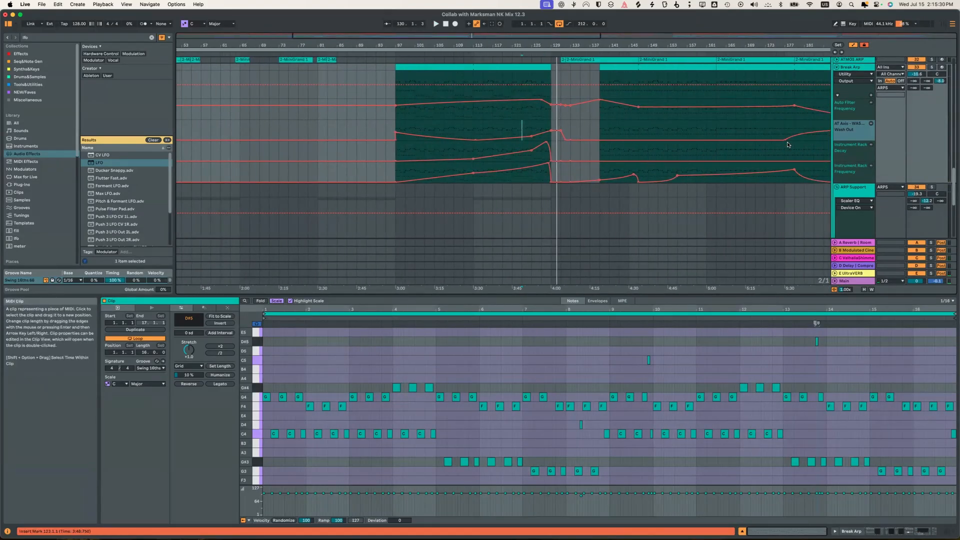
scroll(788, 145, "left", 2)
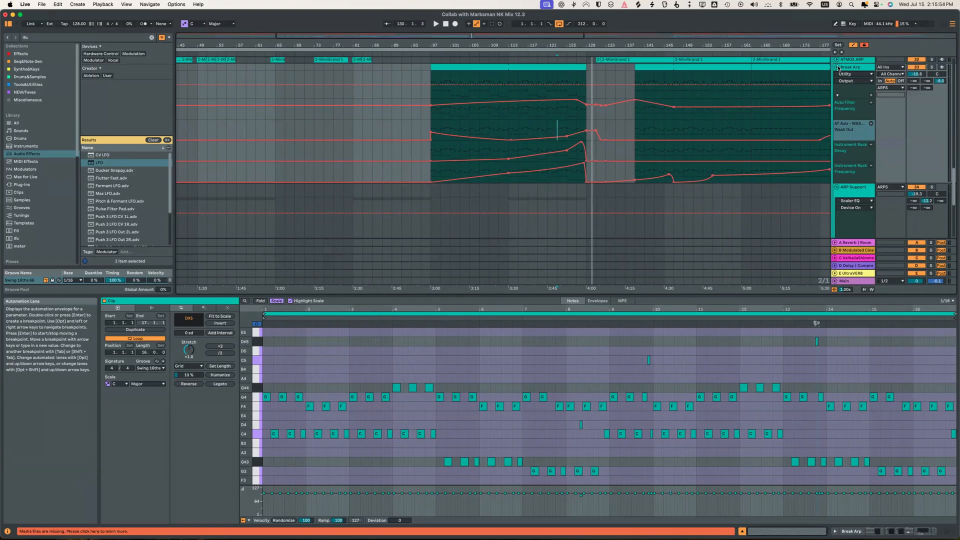
- Fold the Break Arp track, solo the ARP SUPPORT track, open its clip at bar 81 and step through the neighbouring clips
left_click(839, 68)
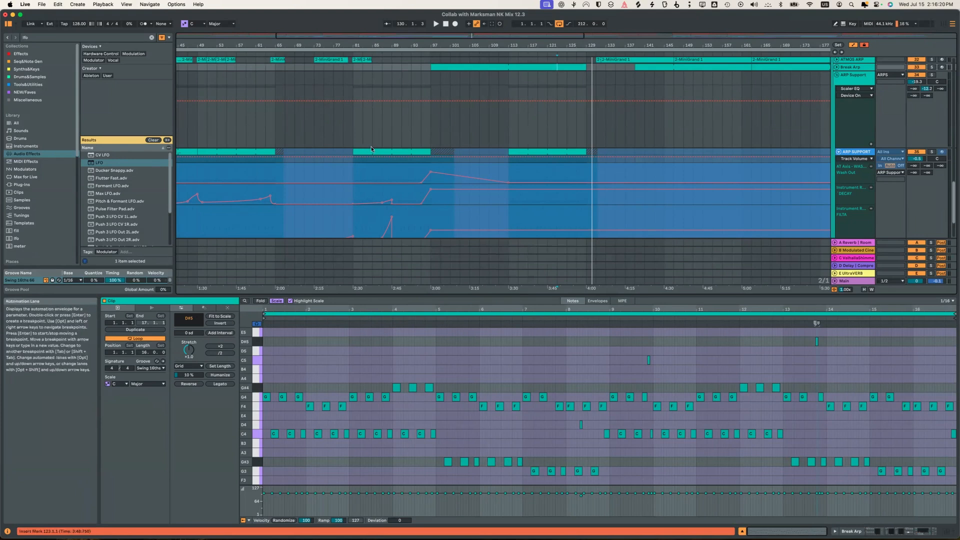
key("s")
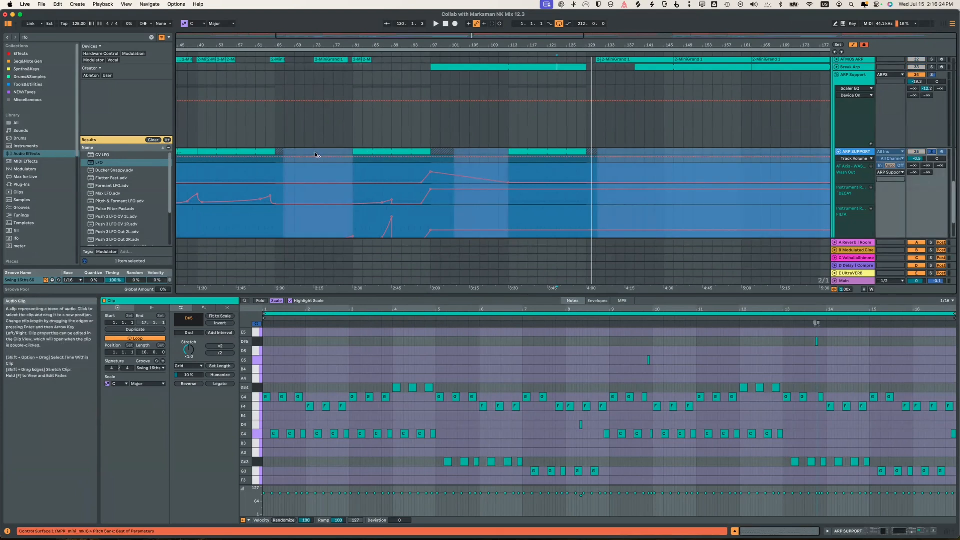
left_click(368, 153)
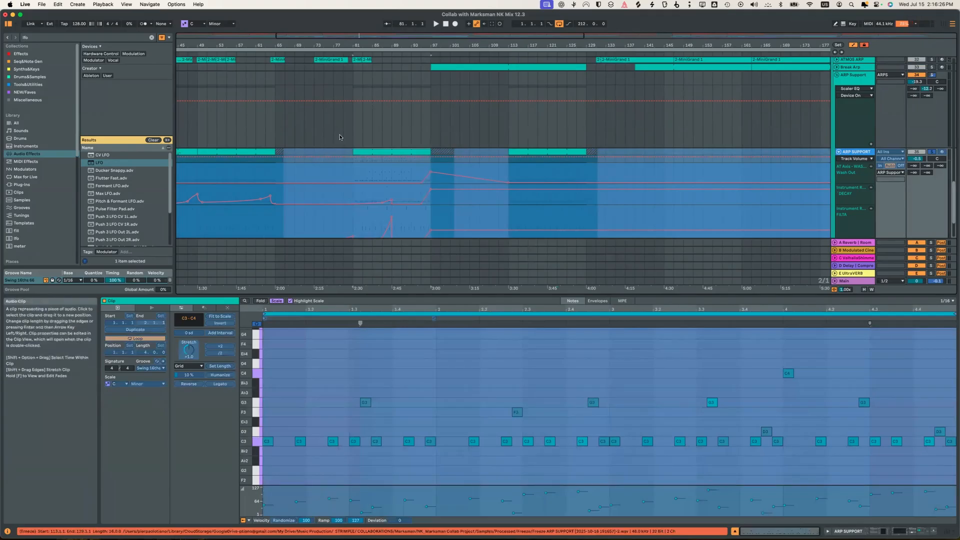
key("Right")
key("Left")
key("Left")
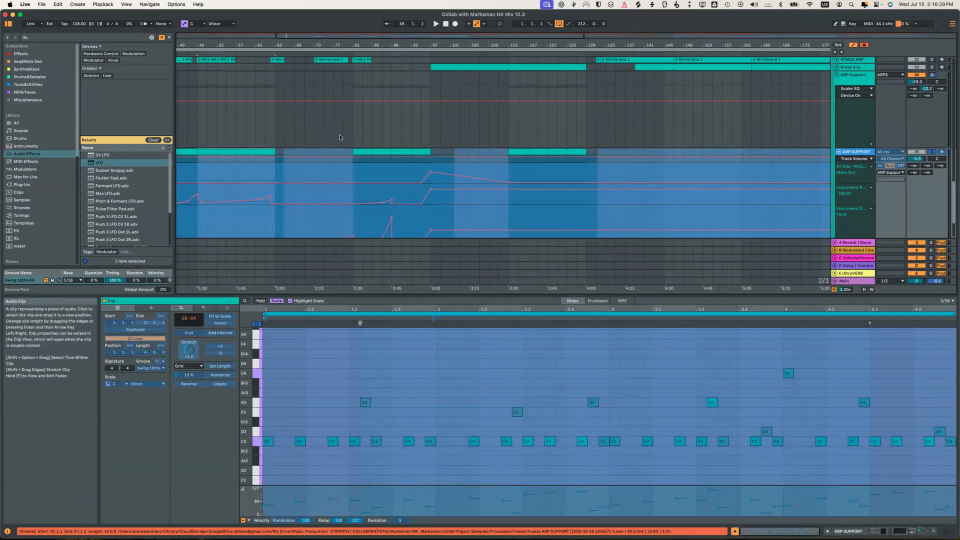
- Play the soloed ARP SUPPORT track from bar 49 and inspect its device chain
key("space")
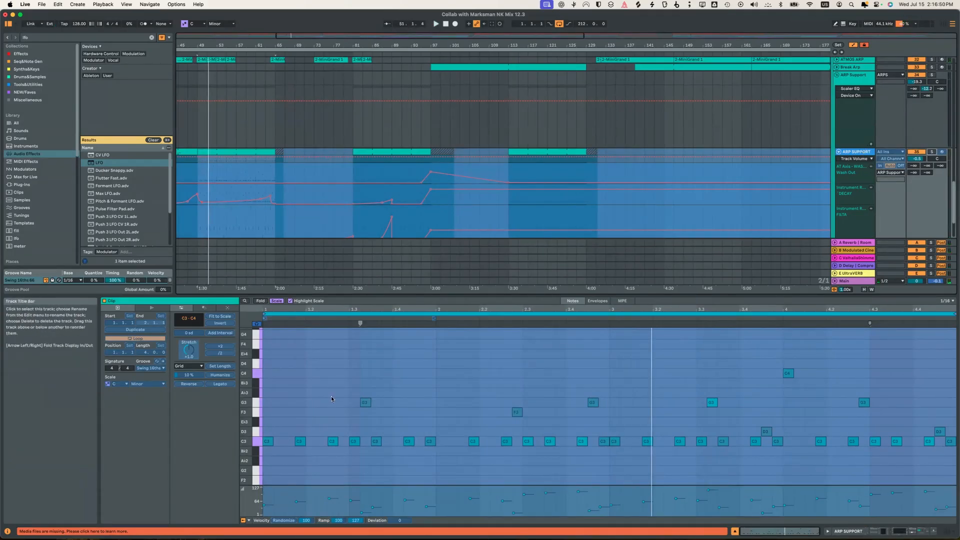
key("shift+Tab")
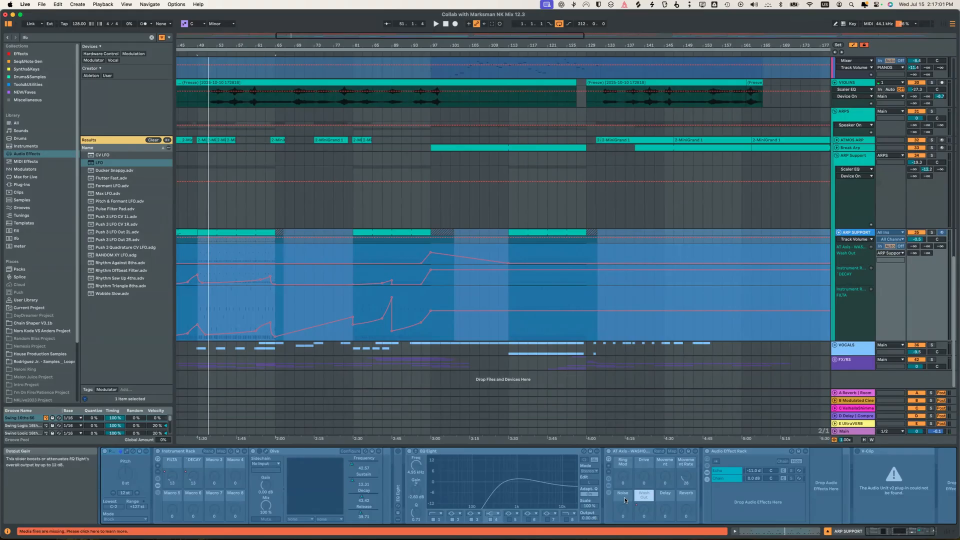
scroll(624, 500, "right", 2)
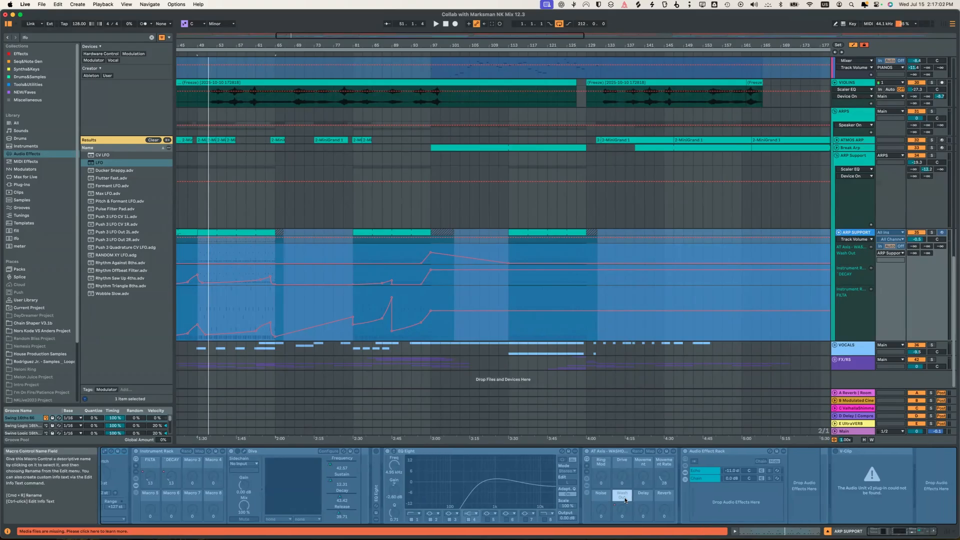
scroll(625, 500, "left", 2)
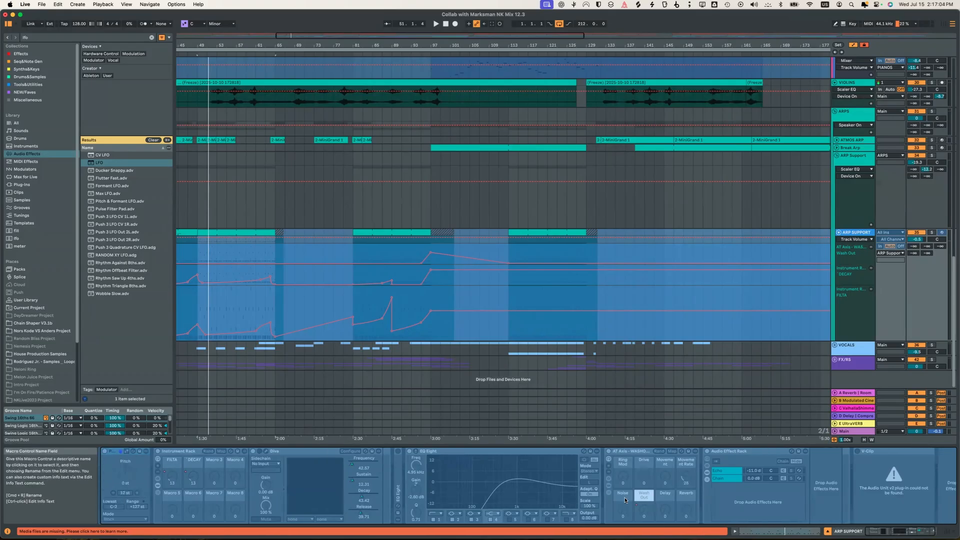
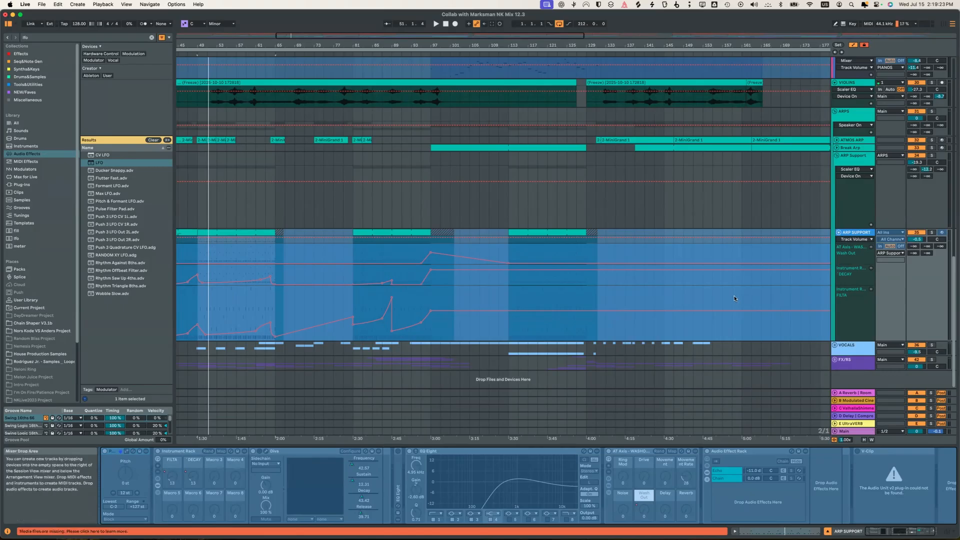
- Unfold the VOCALS group, solo the Vocals 2b track and play it from bar 65
left_click(835, 345)
scroll(734, 299, "down", 2)
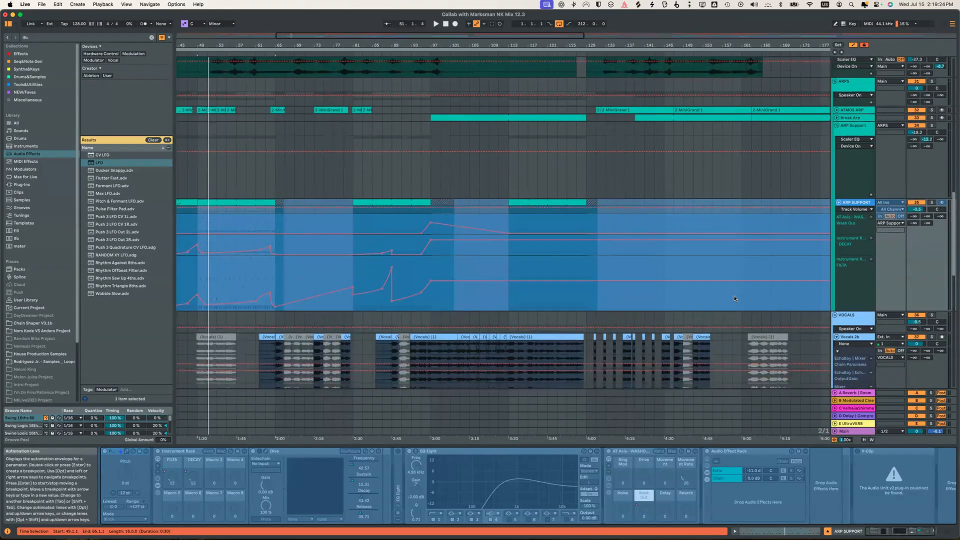
scroll(734, 299, "down", 5)
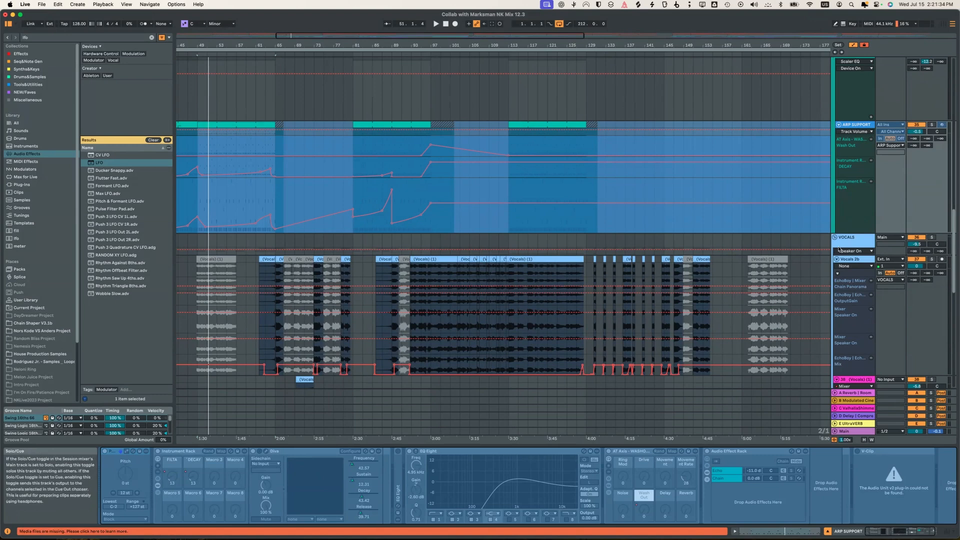
left_click(932, 259)
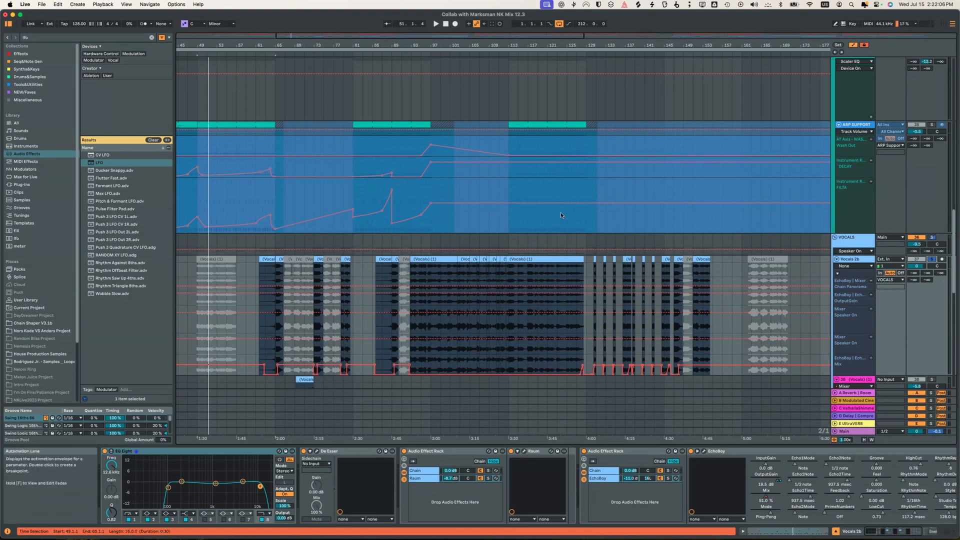
left_click(273, 308)
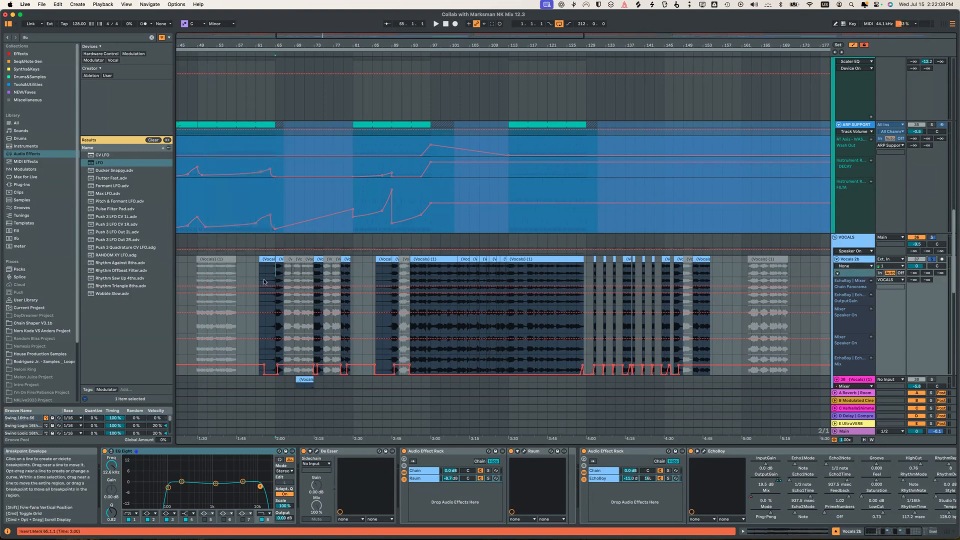
key("space")
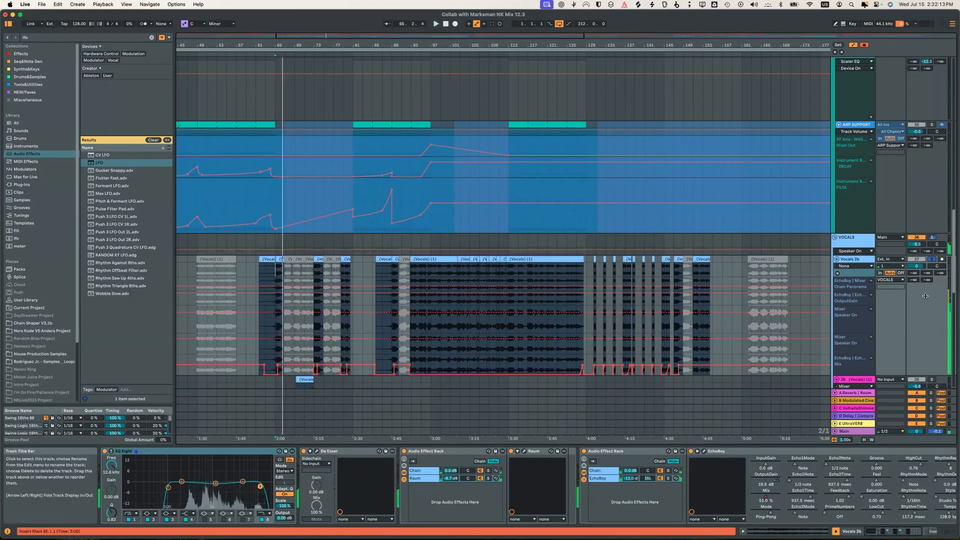
- Solo the BVs track, select its first clip near bar 49 and play it
scroll(927, 290, "left", 5)
scroll(927, 290, "down", 1)
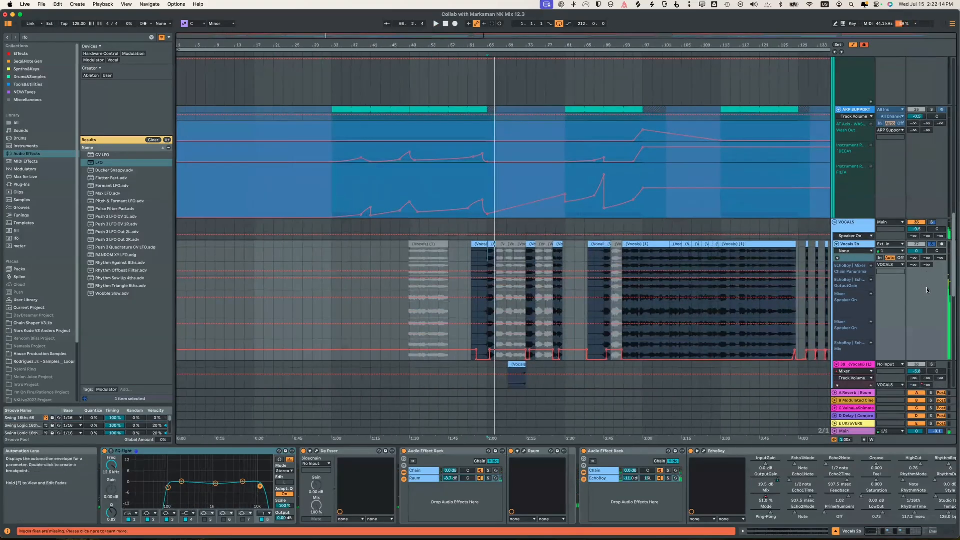
scroll(930, 245, "down", 3)
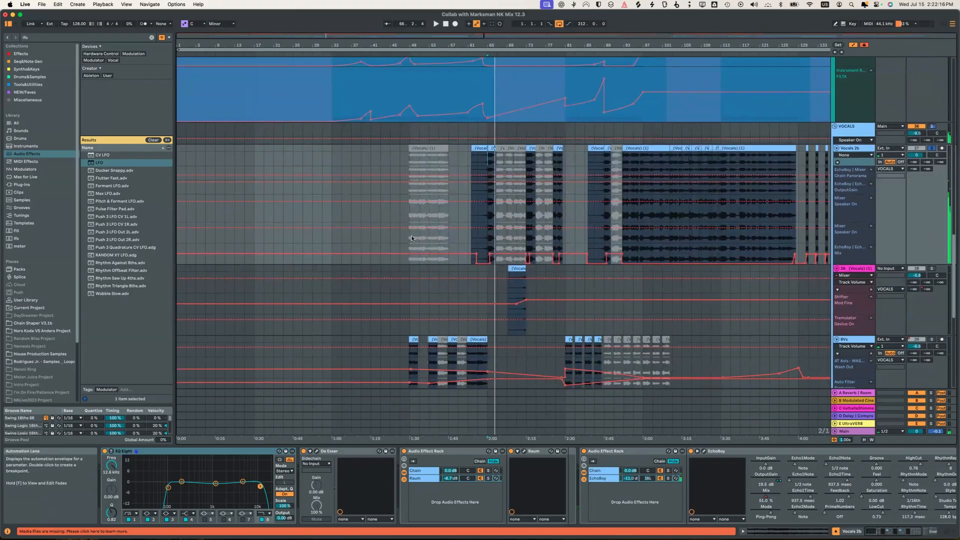
scroll(411, 237, "down", 3)
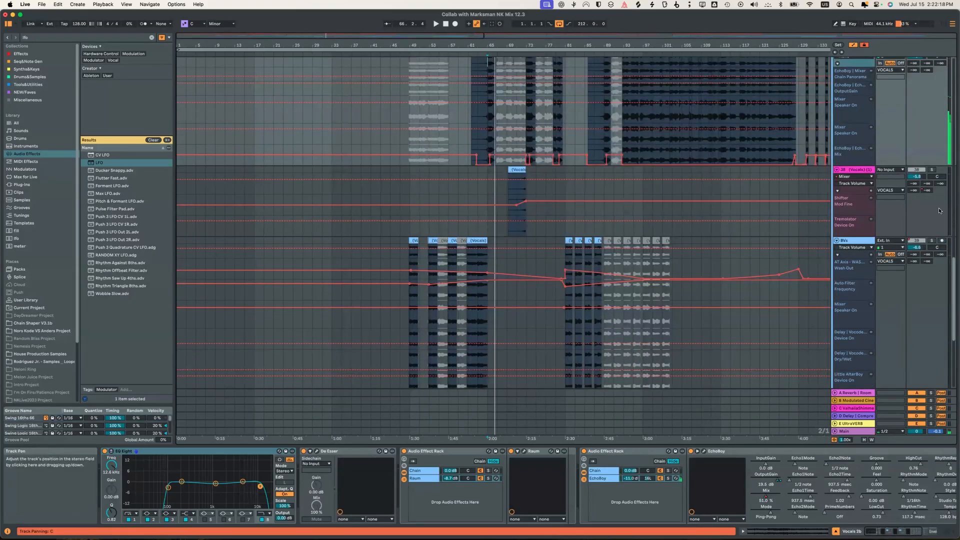
left_click(670, 268)
left_click(414, 241)
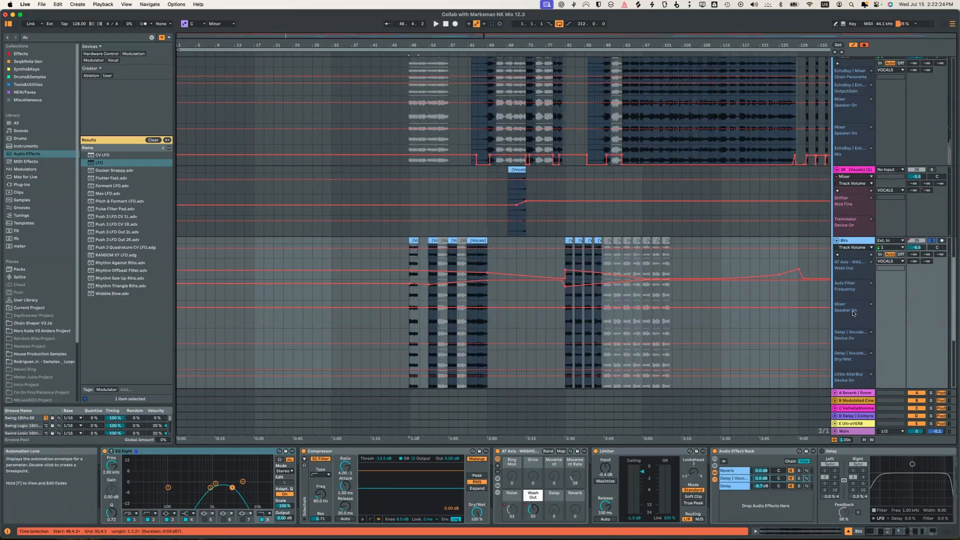
scroll(928, 323, "down", 5)
scroll(928, 323, "up", 7)
scroll(928, 322, "up", 3)
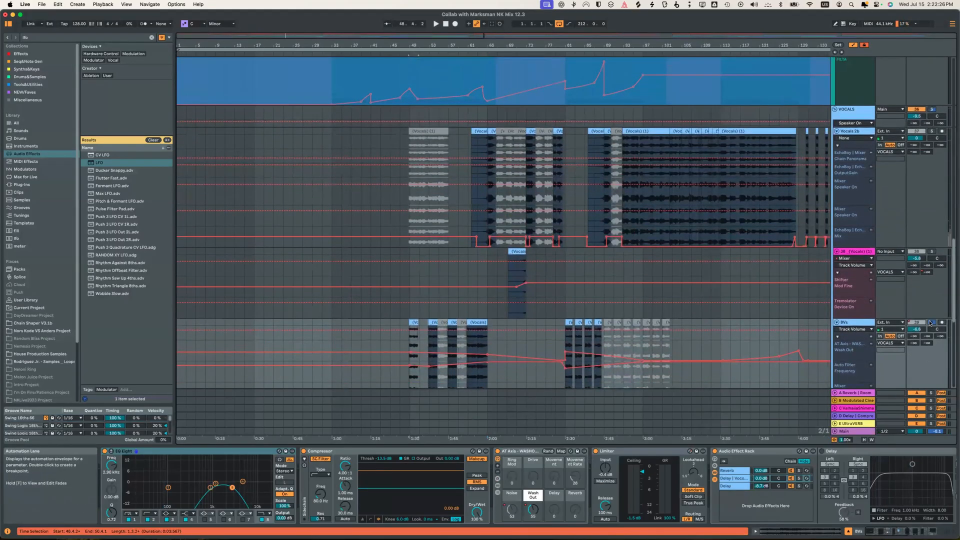
key("space")
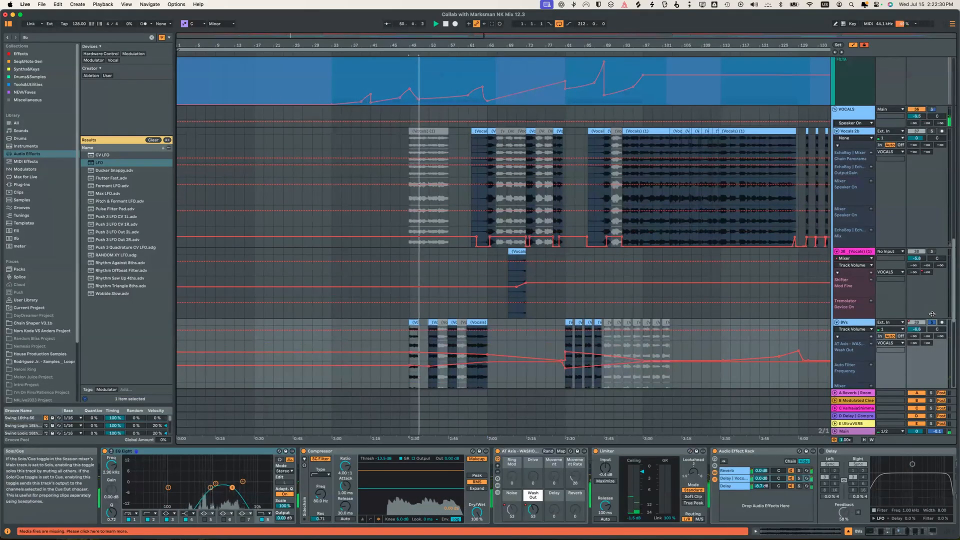
- Unsolo the BVs track and play the full mix from bar 59 to hear the lead vocals enter
left_click(932, 322)
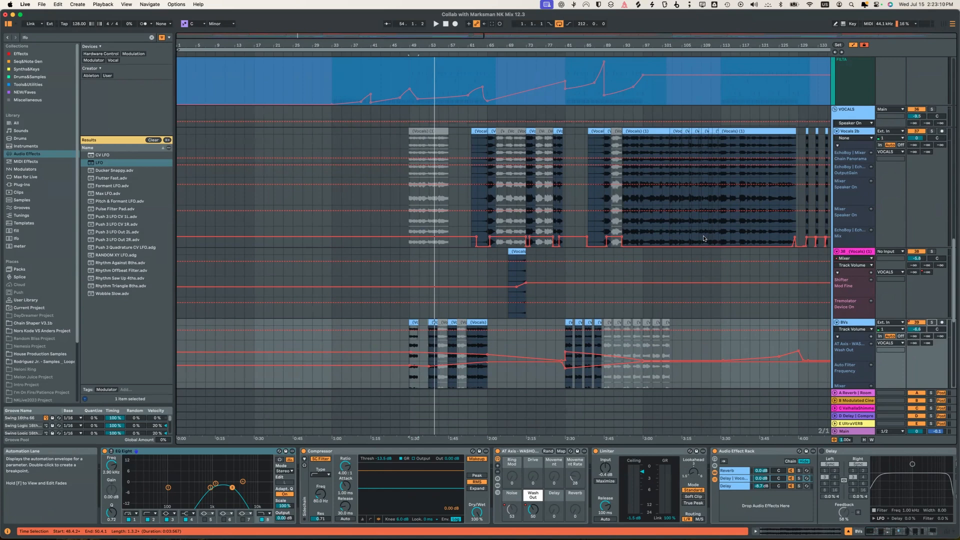
scroll(704, 239, "right", 10)
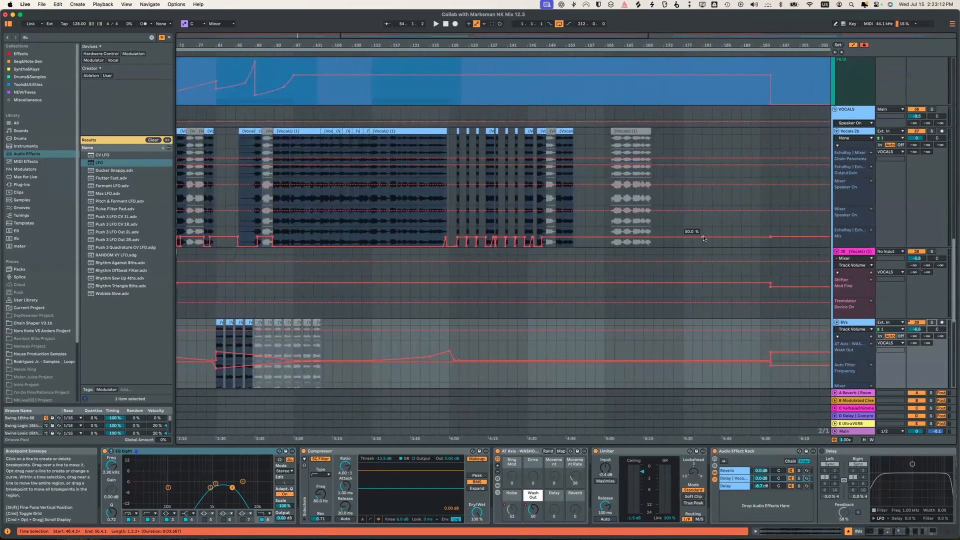
scroll(704, 239, "left", 10)
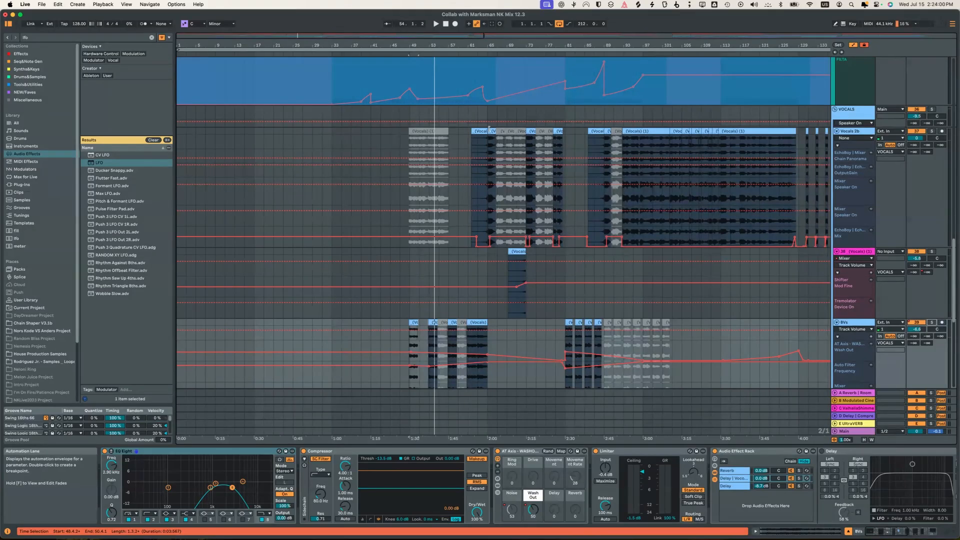
left_click(458, 191)
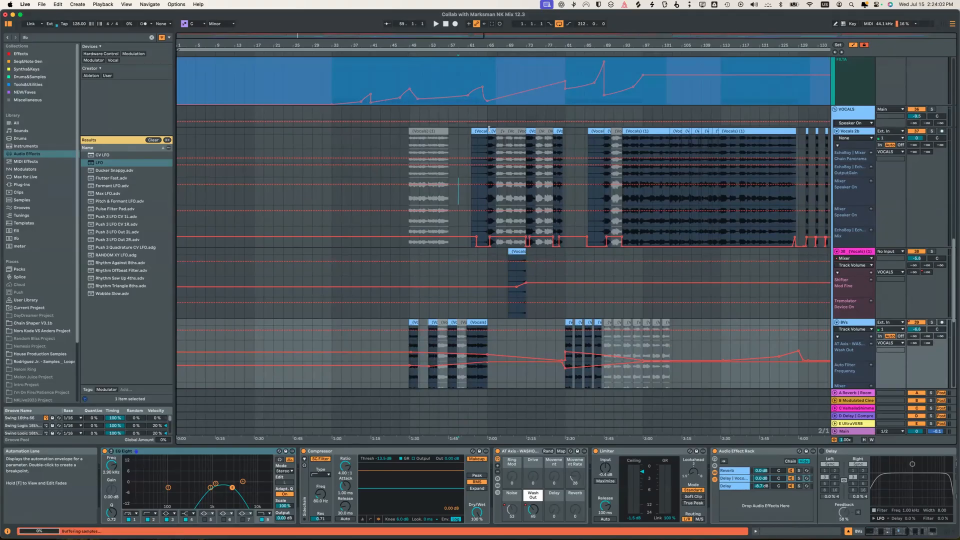
key("space")
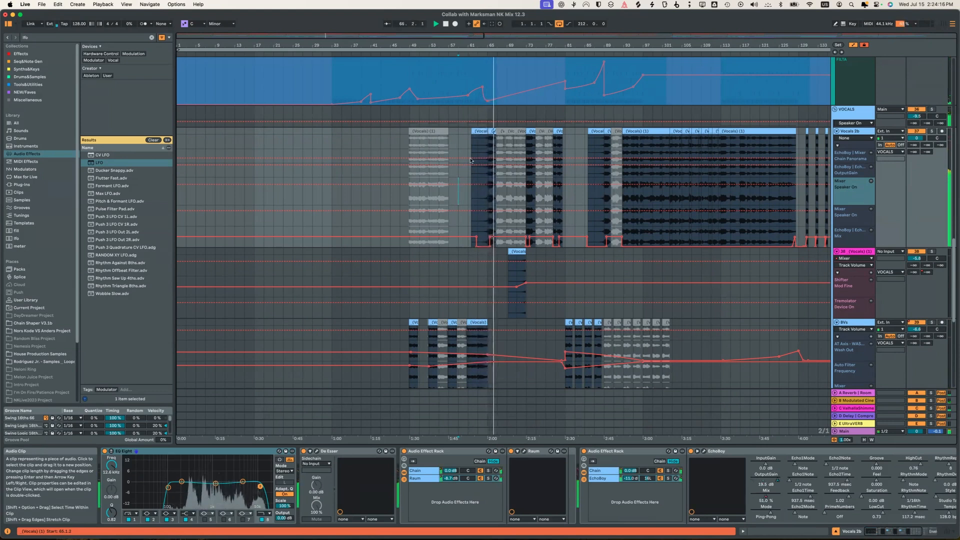
left_click(474, 54)
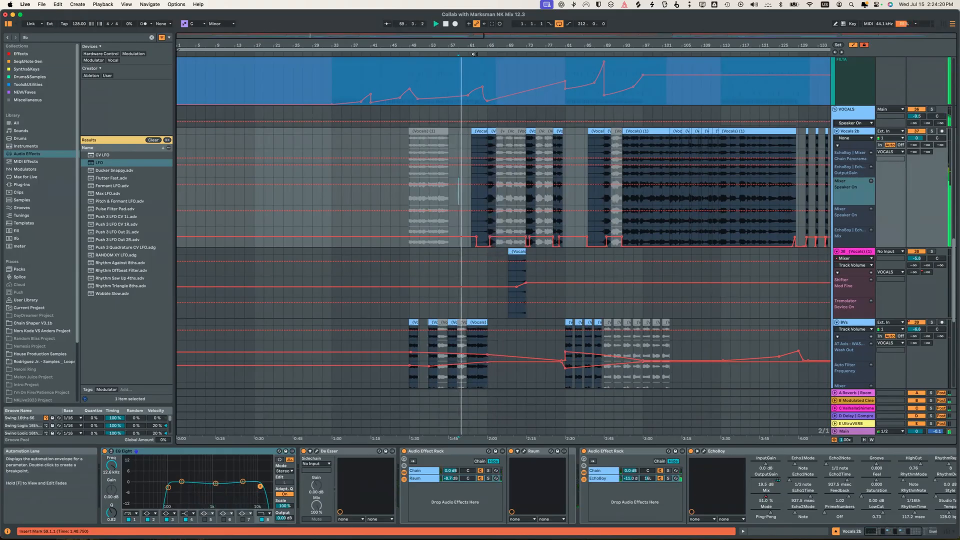
key("space")
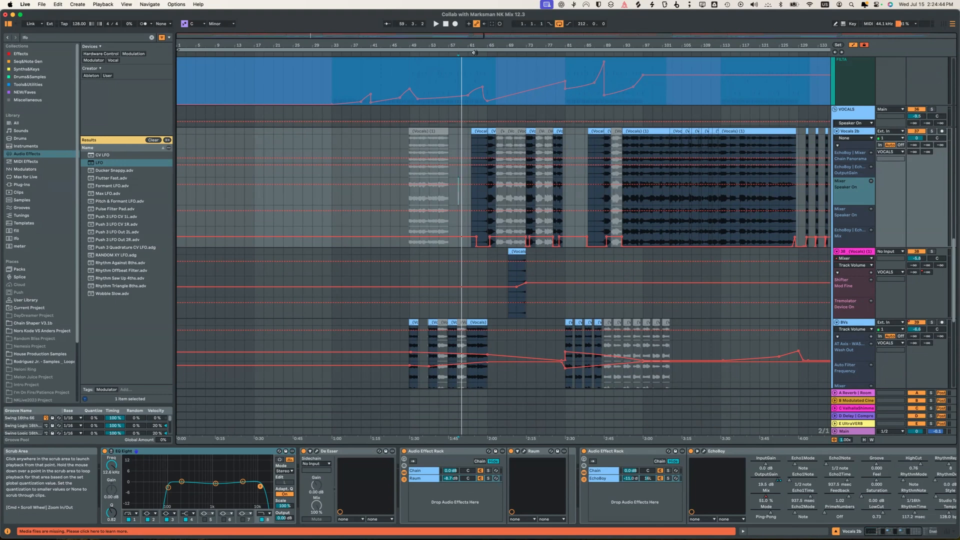
- Play the vocal section in the full mix from bar 65 and move the insert marker to bar 79
left_click(488, 52)
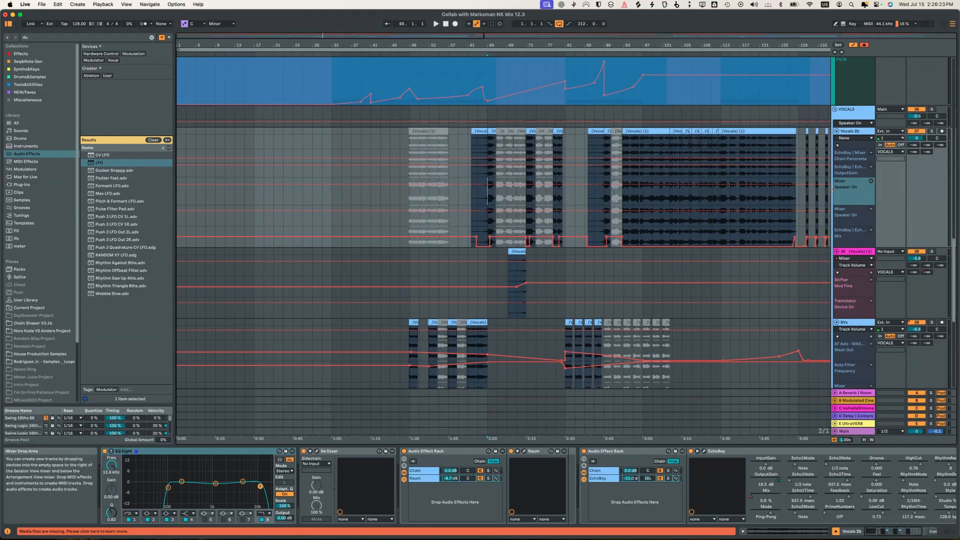
key("space")
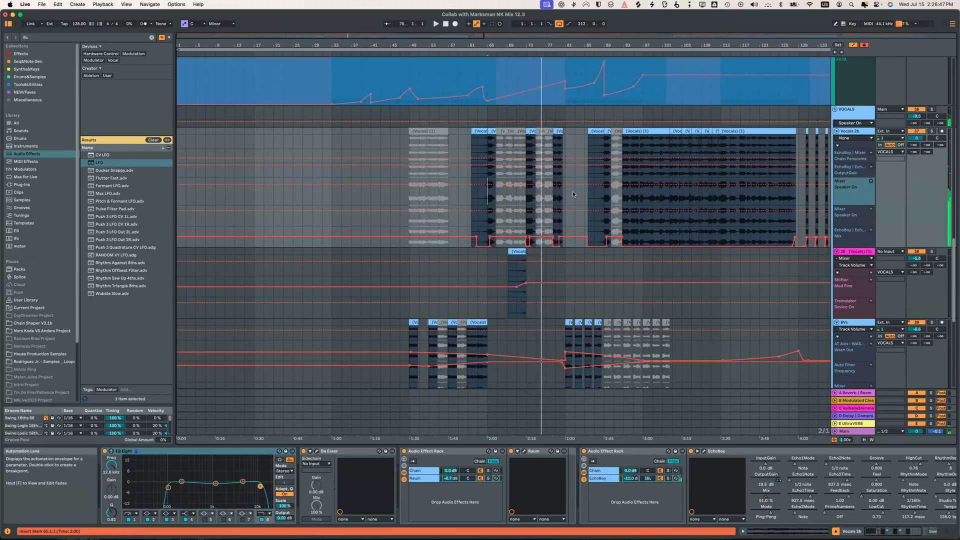
left_click(556, 215)
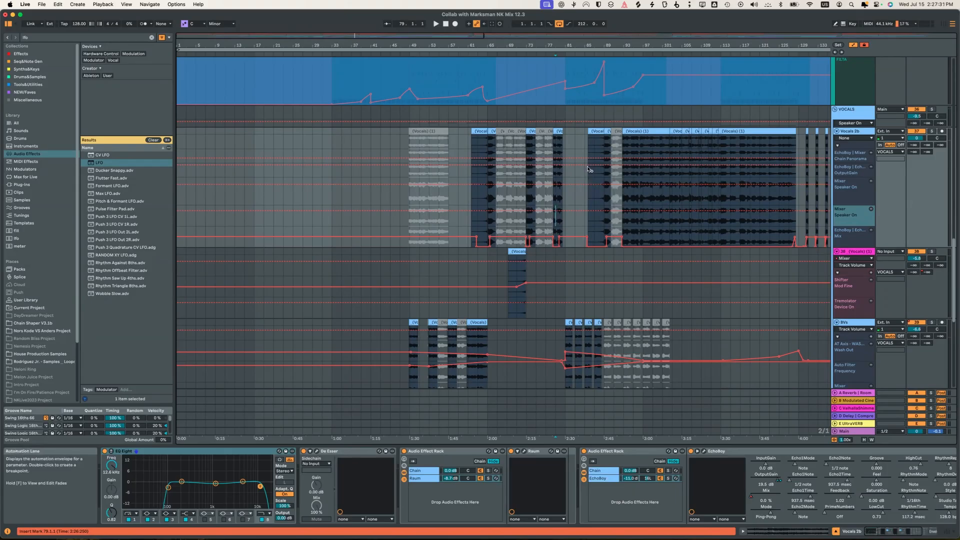
- Place the insert marker on the Vocals 2b track at bar 83 and at bar 89, and play the mix from bar 89
left_click(576, 174)
scroll(603, 175, "right", 3)
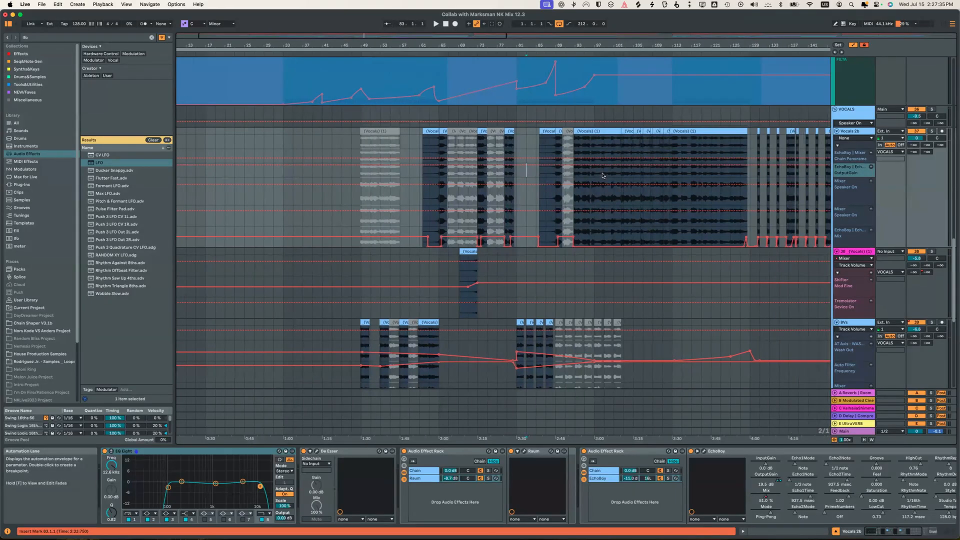
scroll(602, 175, "left", 3)
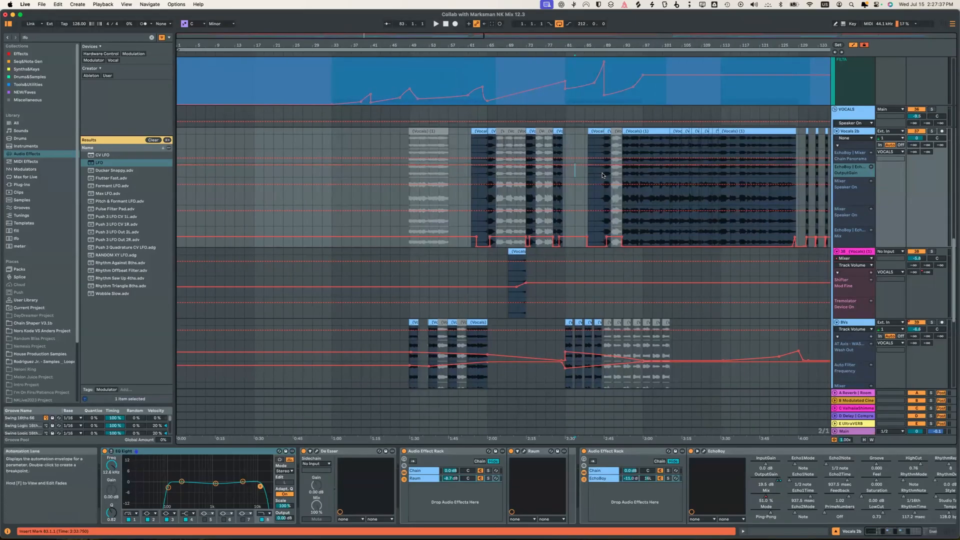
left_click(603, 176)
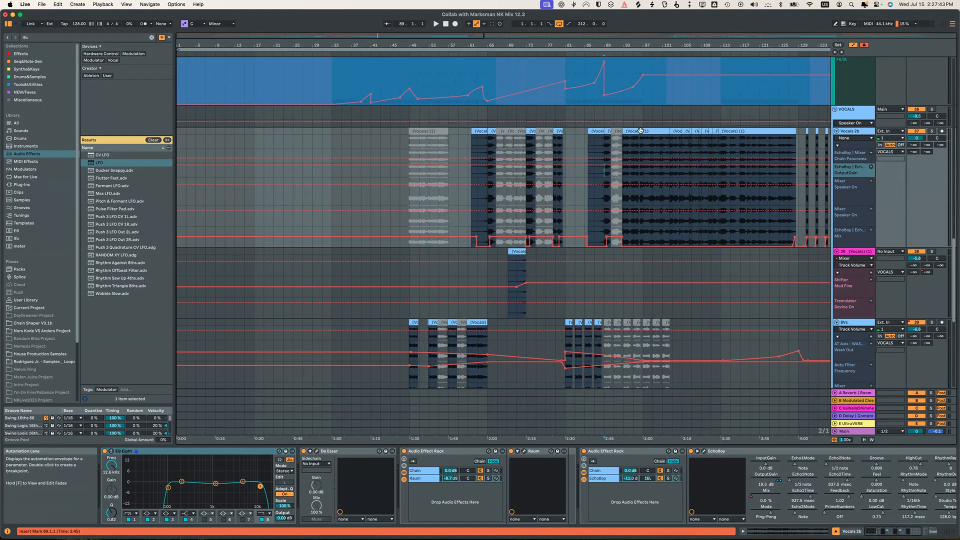
key("space")
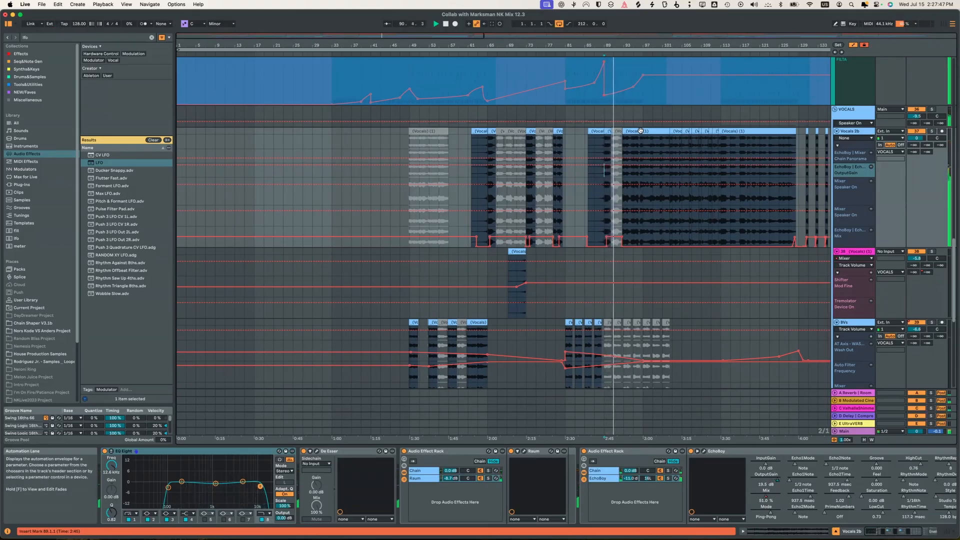
left_click(640, 131)
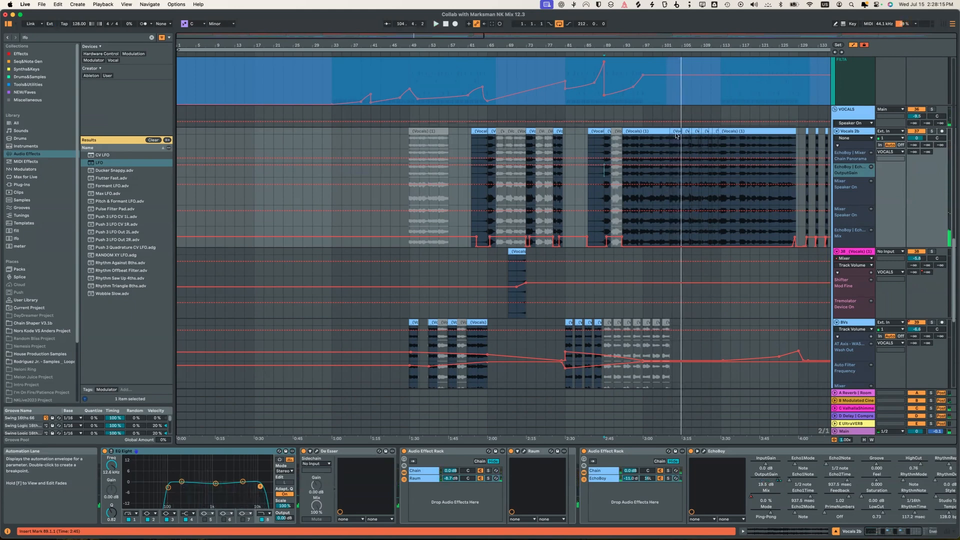
- Place the insert marker at bar 129 after the long vocal clip and play the chopped vocals in the full mix
scroll(676, 135, "right", 5)
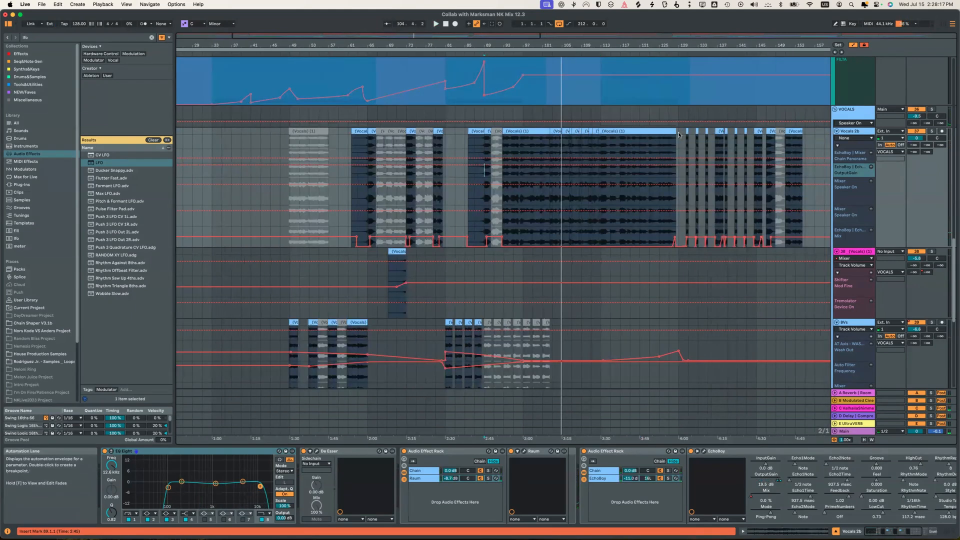
left_click(679, 134)
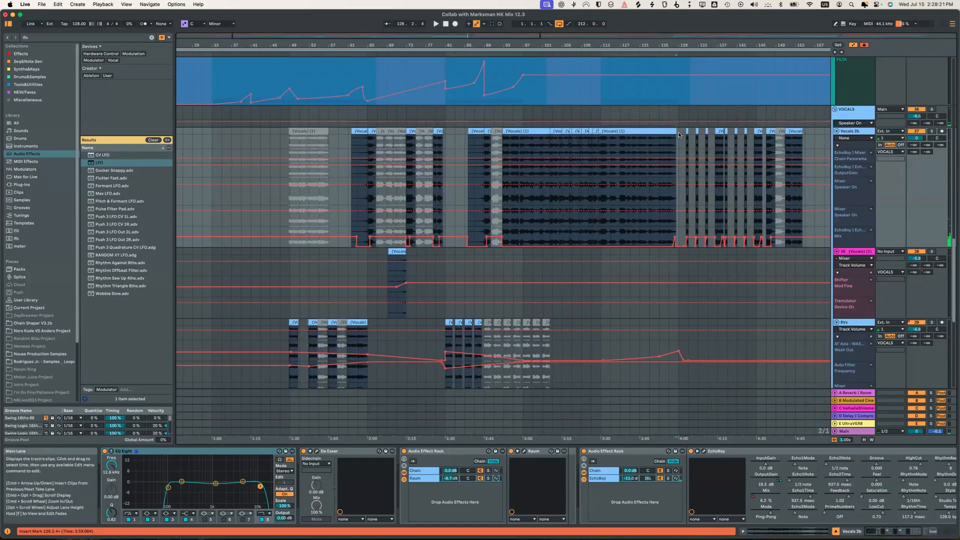
left_click(679, 135)
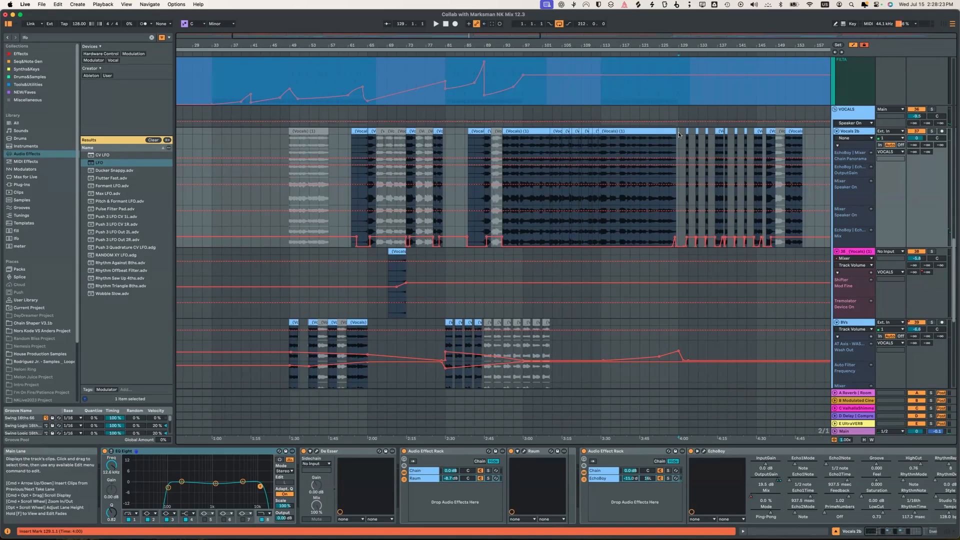
key("space")
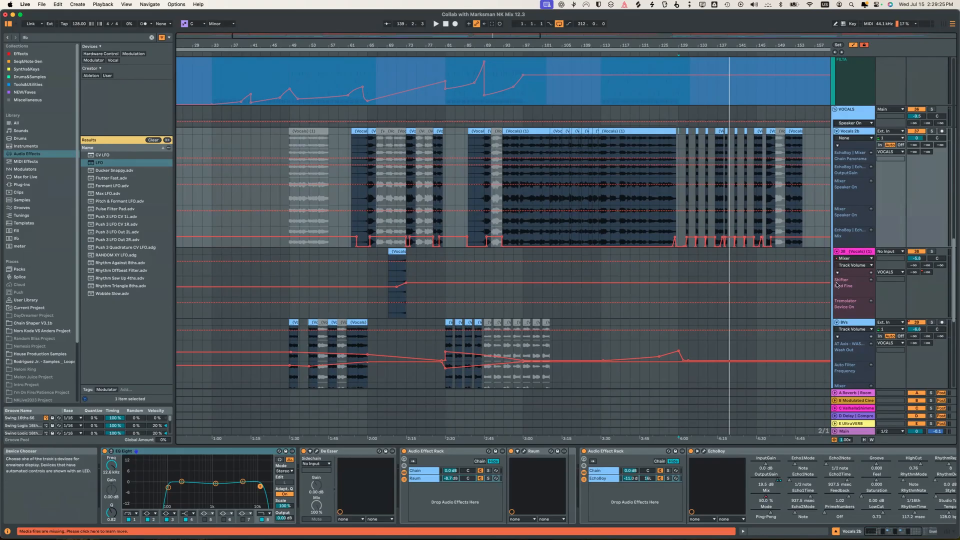
- Fold the (Vocals) (1), BVs and 40 Audio tracks in the VOCALS group
left_click(837, 251)
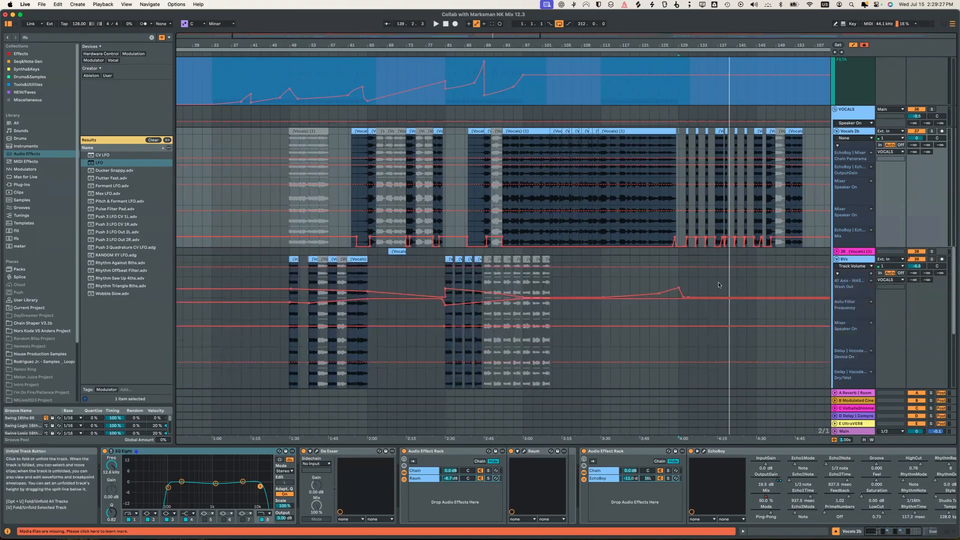
key("u")
key("u")
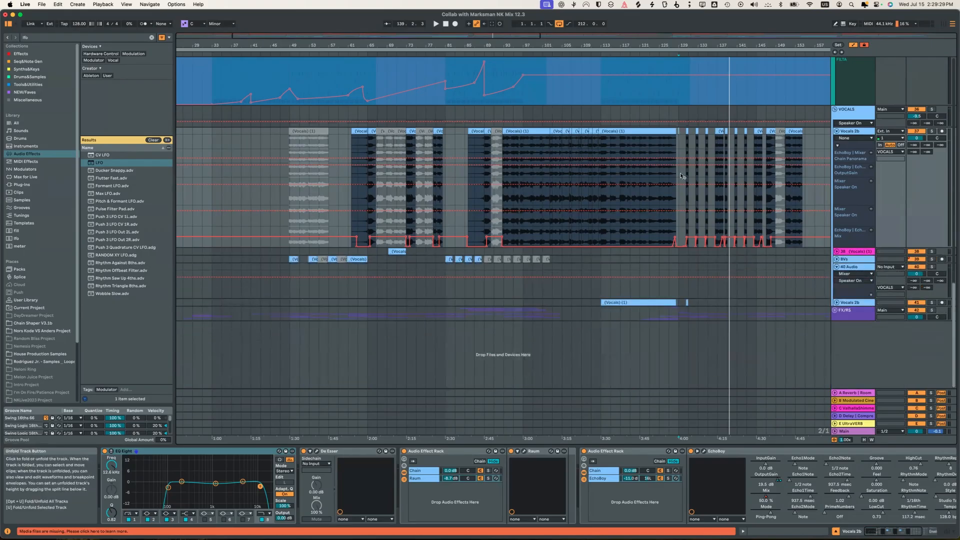
left_click(837, 267)
- Expand the FX/RS group and look through its sweep, cymbal, sub drop, white noise, crash, riser and snare roll tracks
left_click(835, 282)
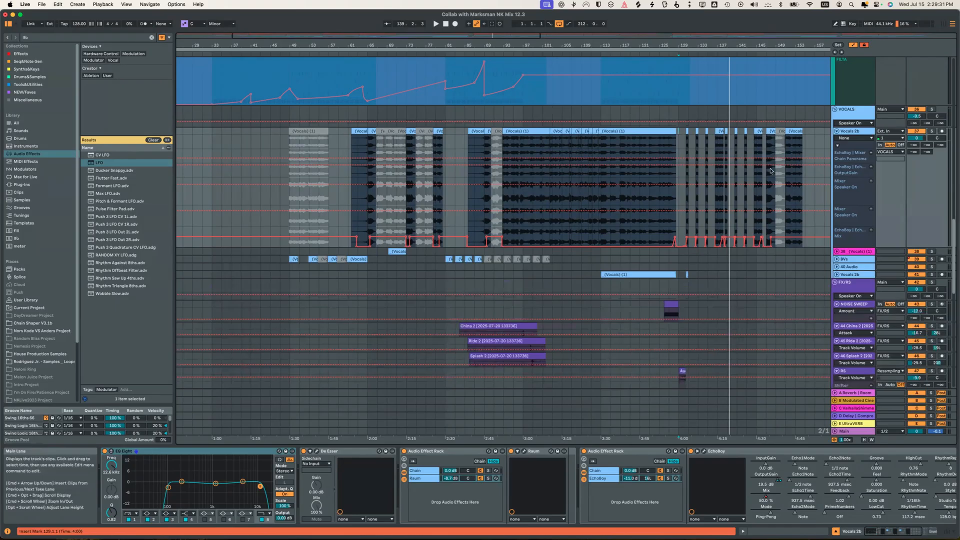
scroll(500, 225, "down", 10)
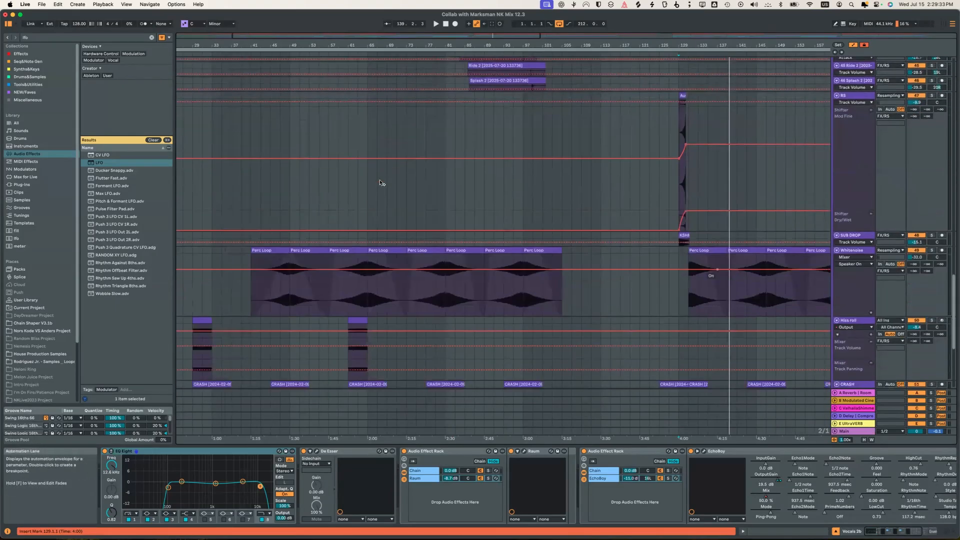
scroll(601, 187, "down", 5)
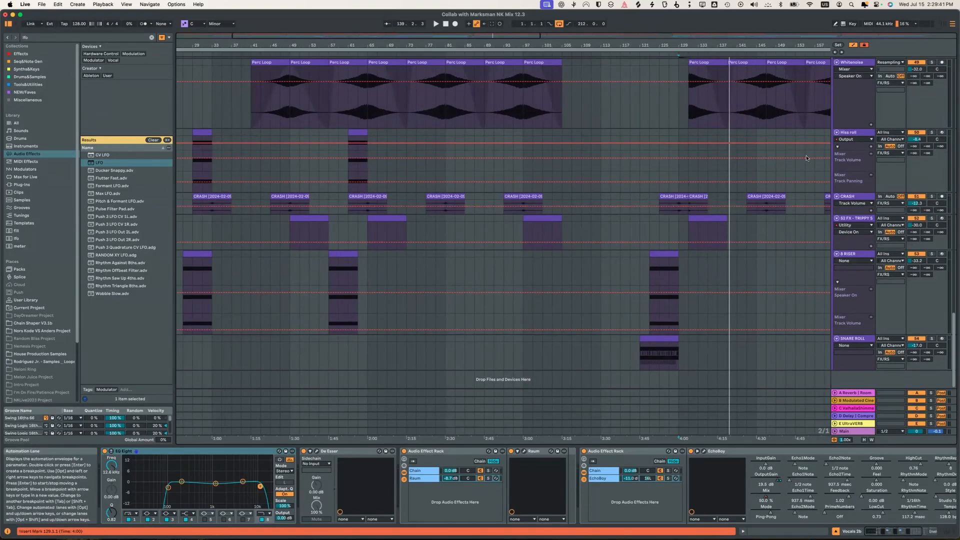
scroll(857, 65, "up", 20)
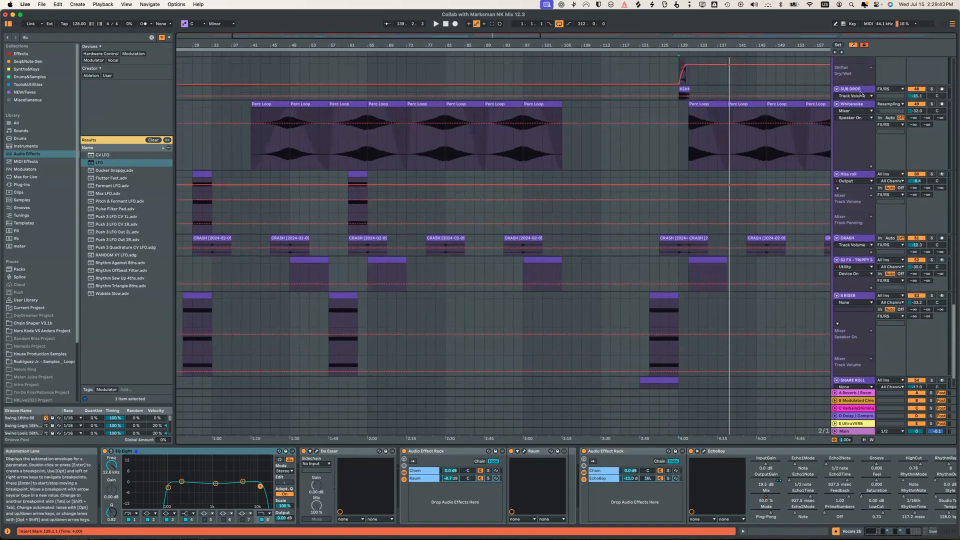
- Collapse the BASS, DRUMS, ATMOS, ARPS, VOCALS and FX/RS groups and fold the violins track for a compact arrangement overview
scroll(834, 122, "up", 20)
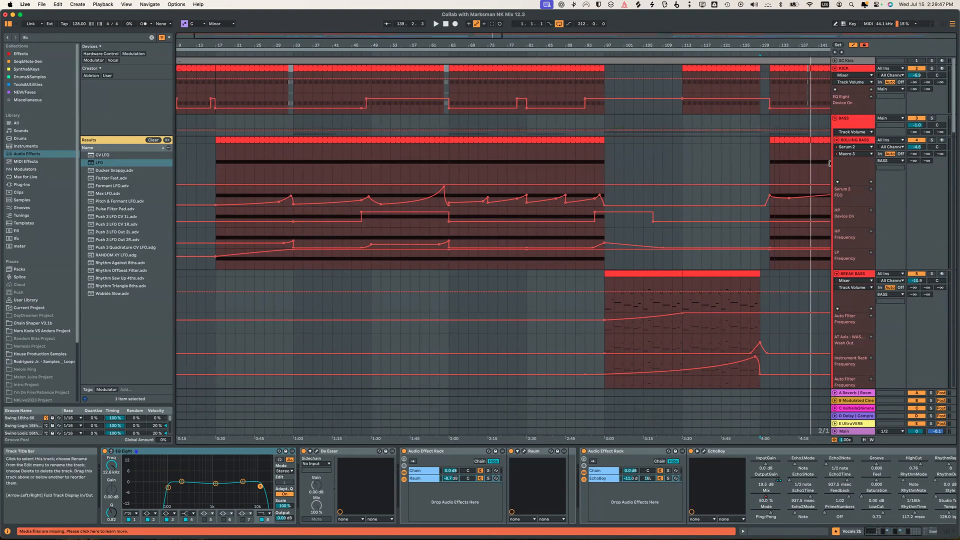
key("u")
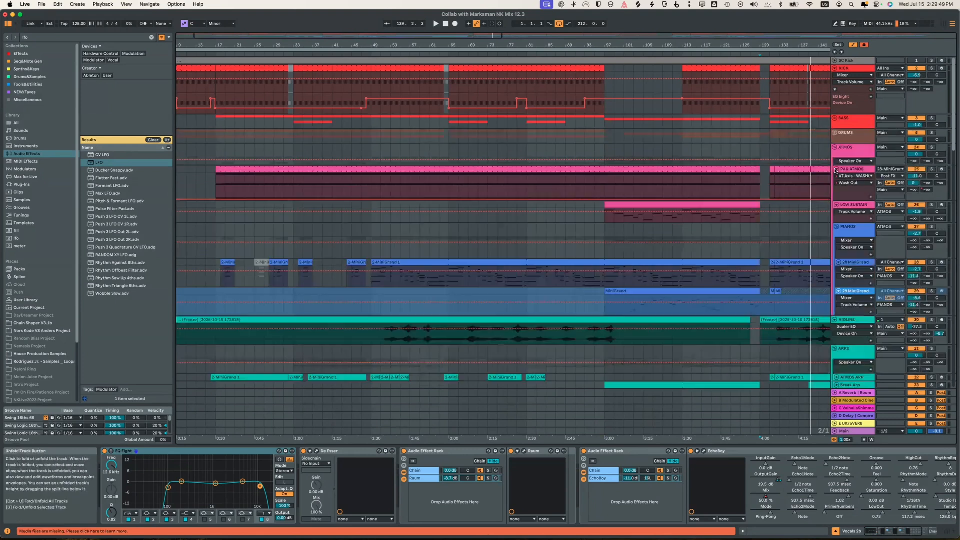
left_click(835, 148)
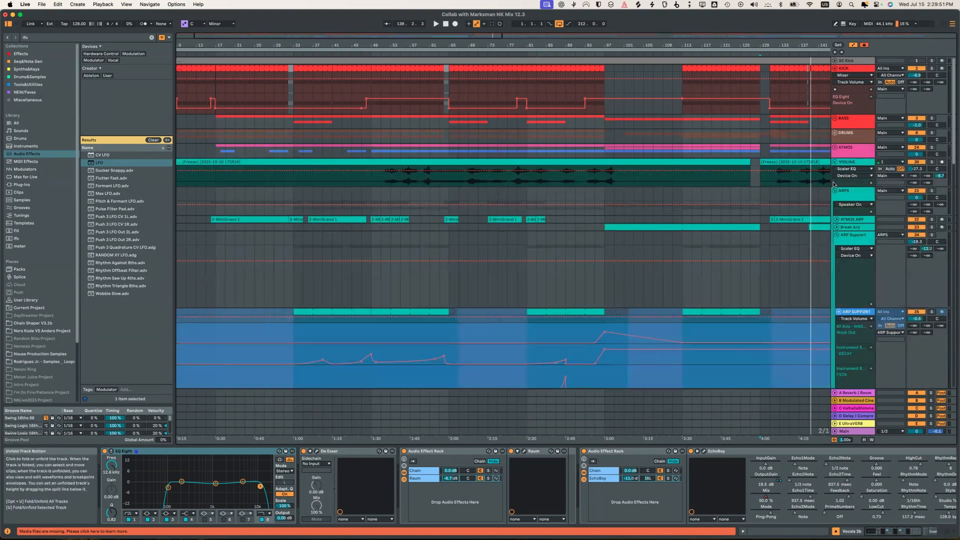
key("u")
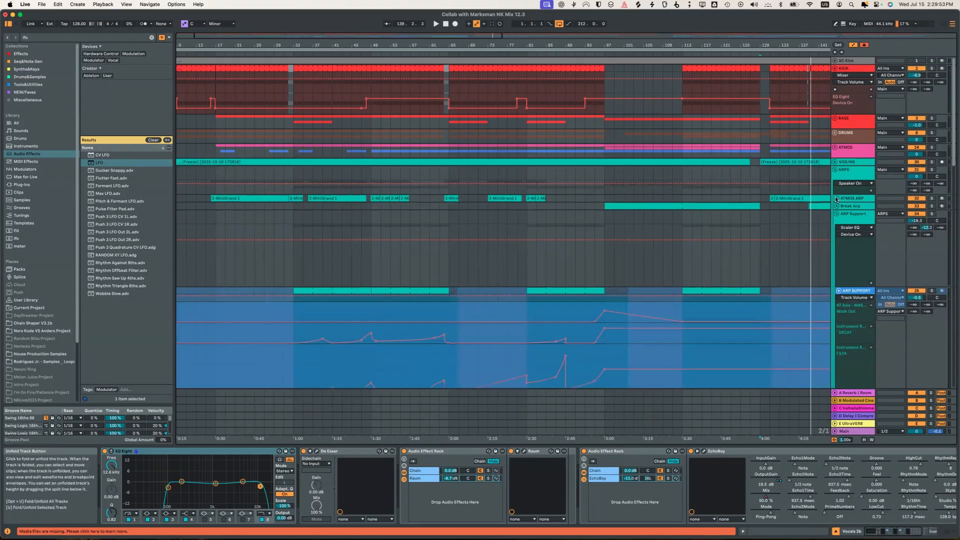
left_click(835, 169)
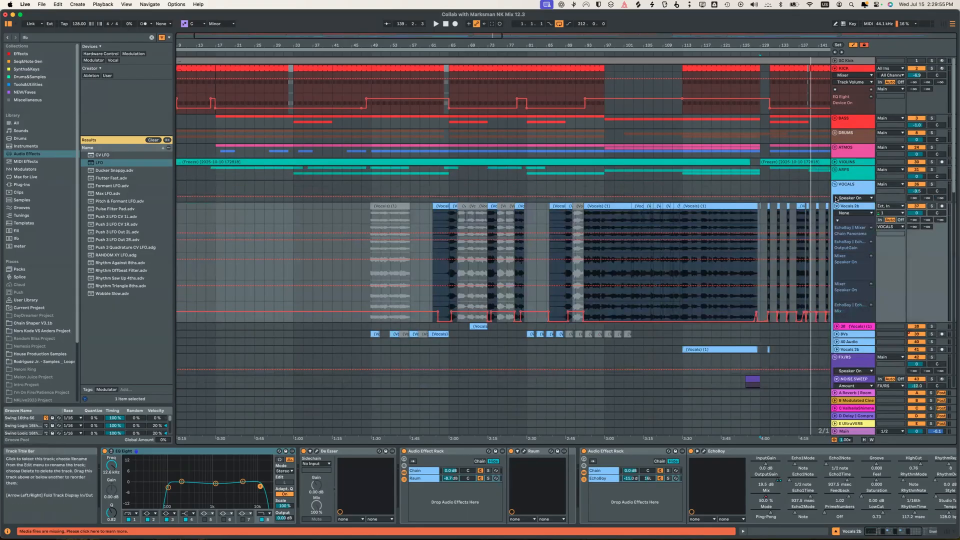
left_click(835, 184)
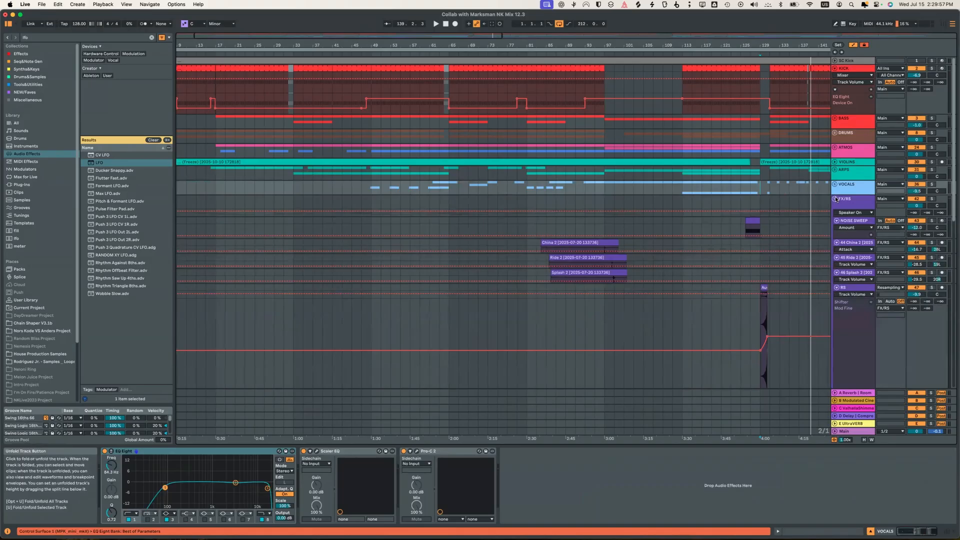
left_click(835, 199)
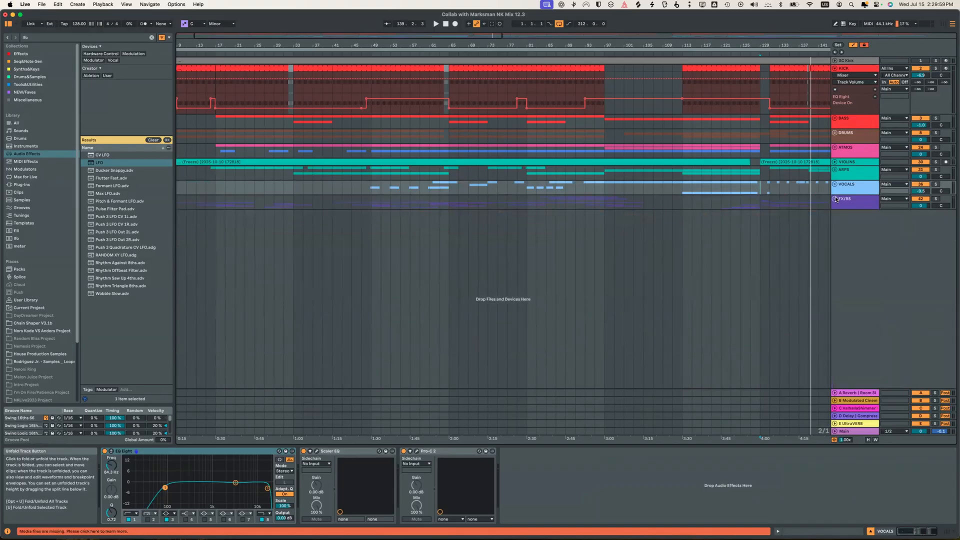